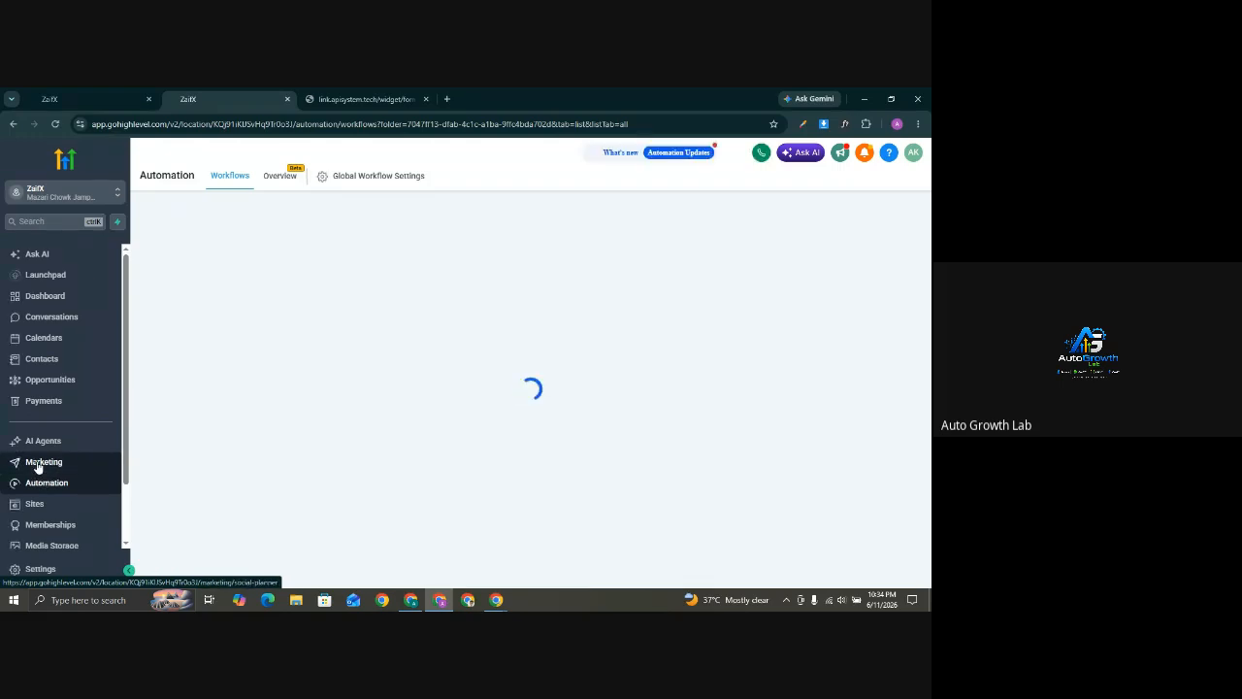
# Create a blank email marketing template using the Design editor
pyautogui.click(39, 467)
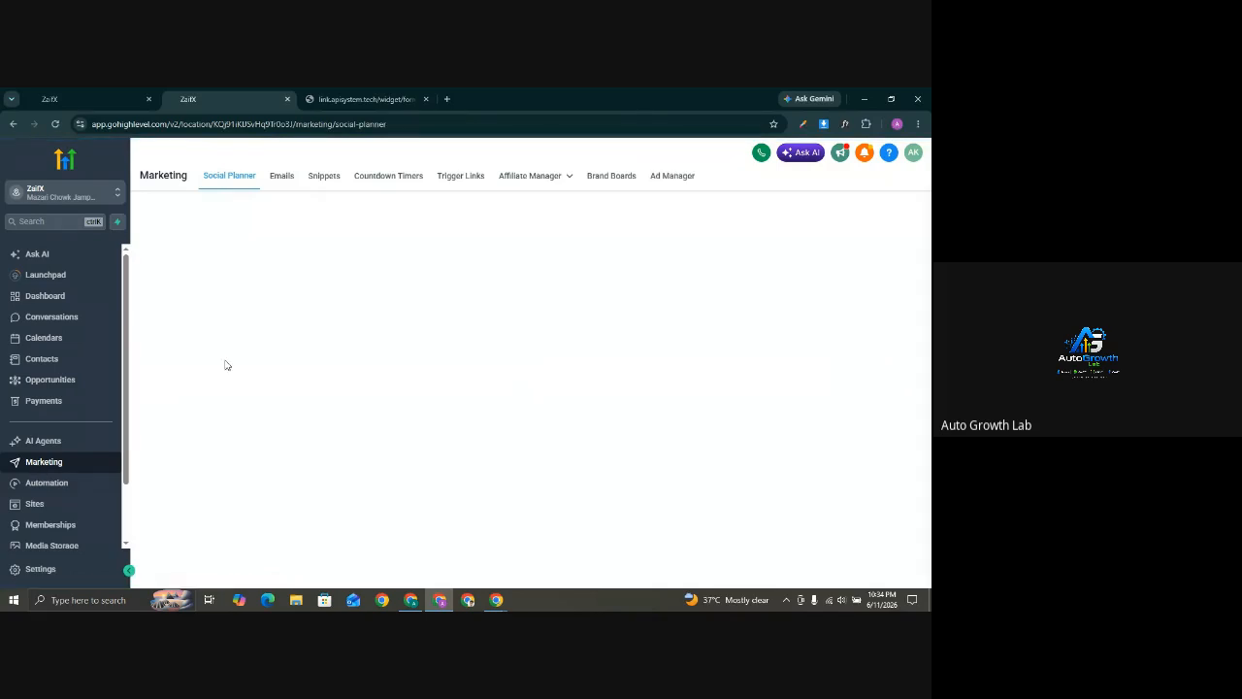
pyautogui.click(284, 178)
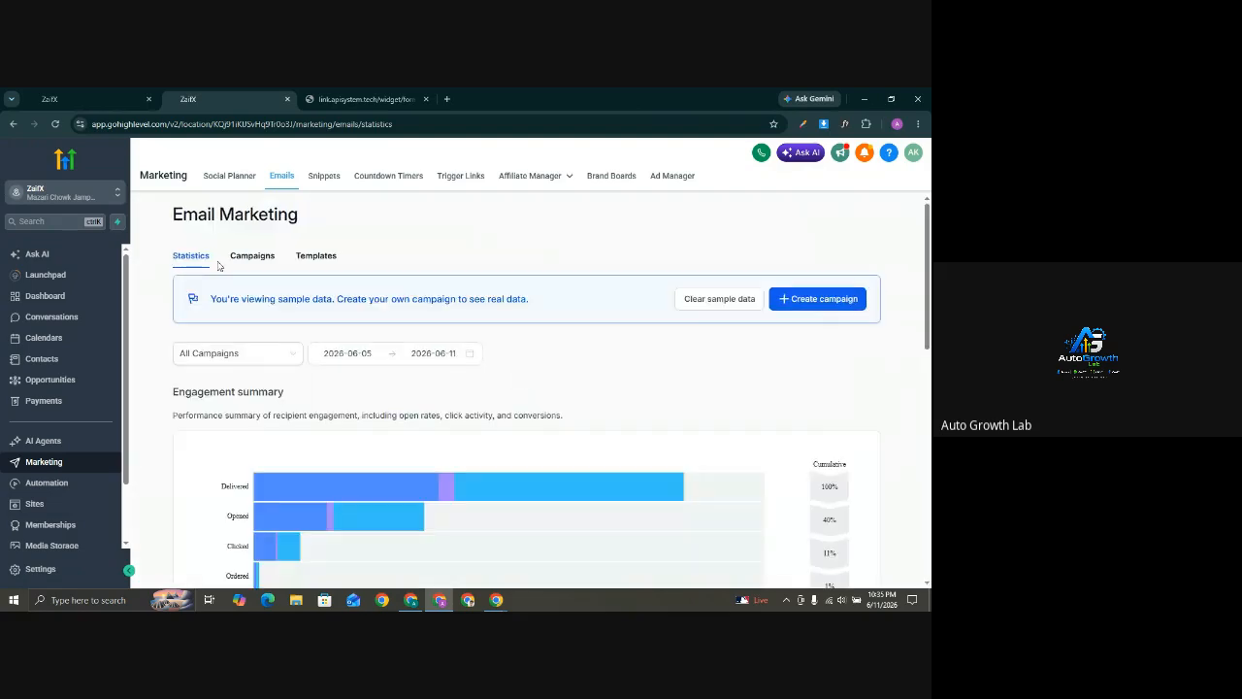
pyautogui.click(315, 257)
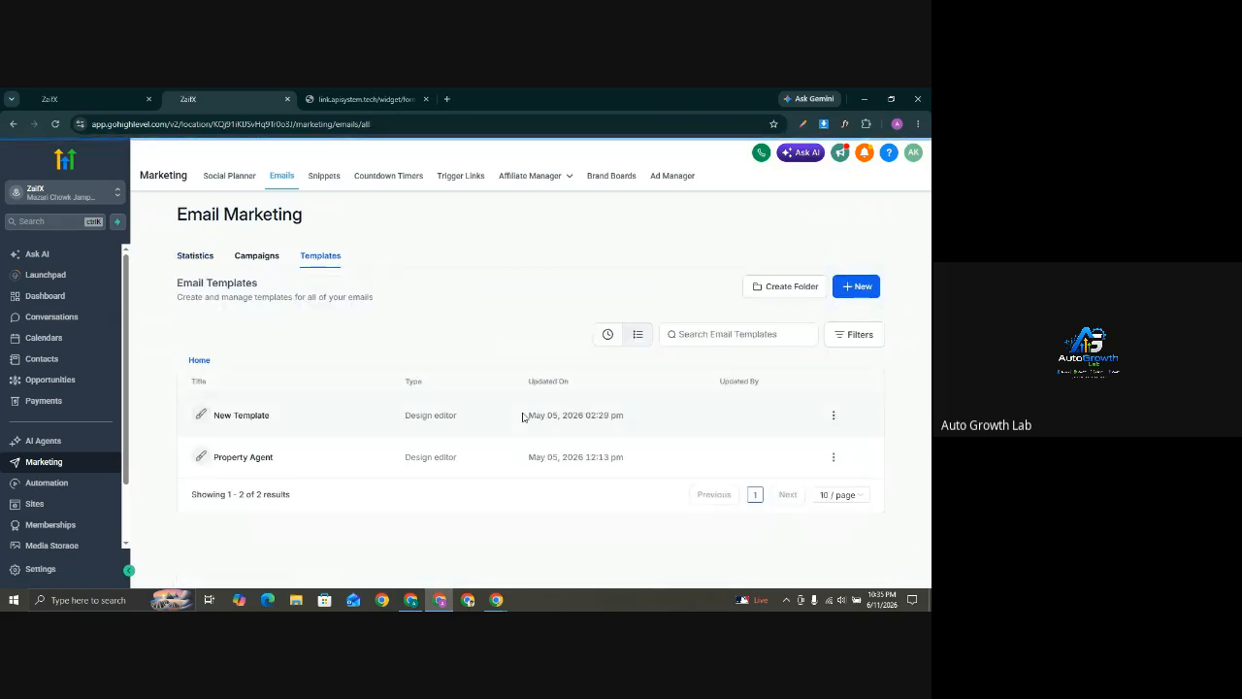
pyautogui.click(857, 294)
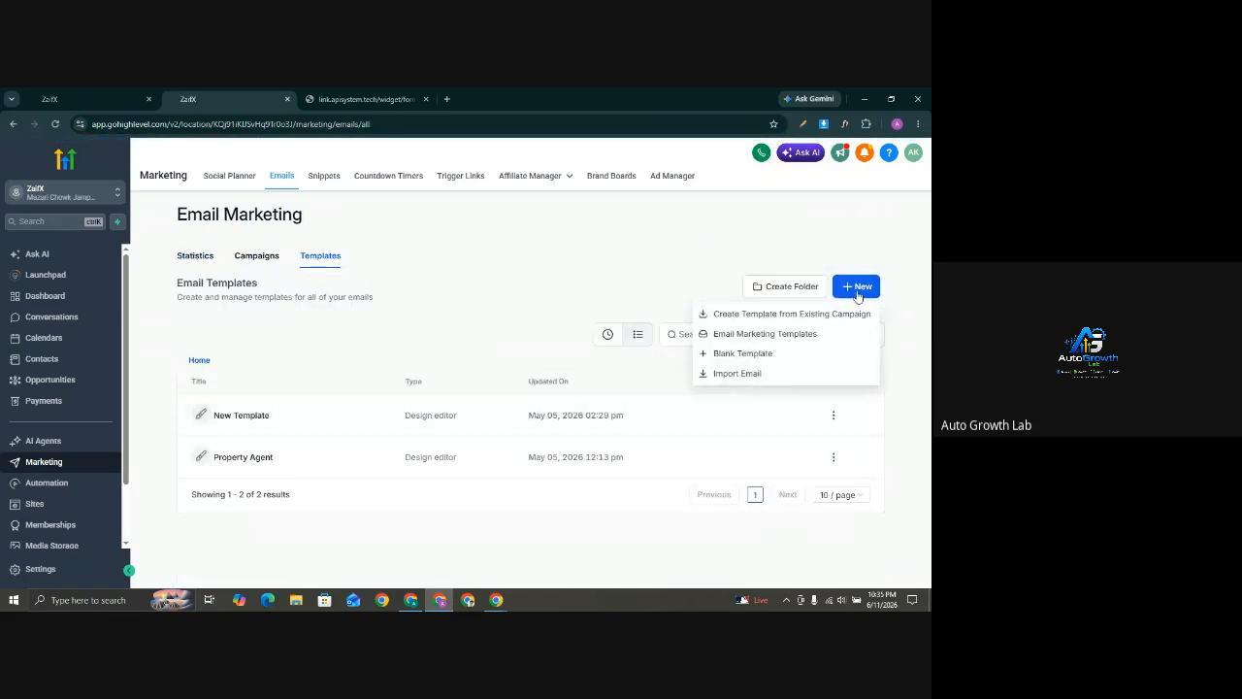
pyautogui.click(725, 357)
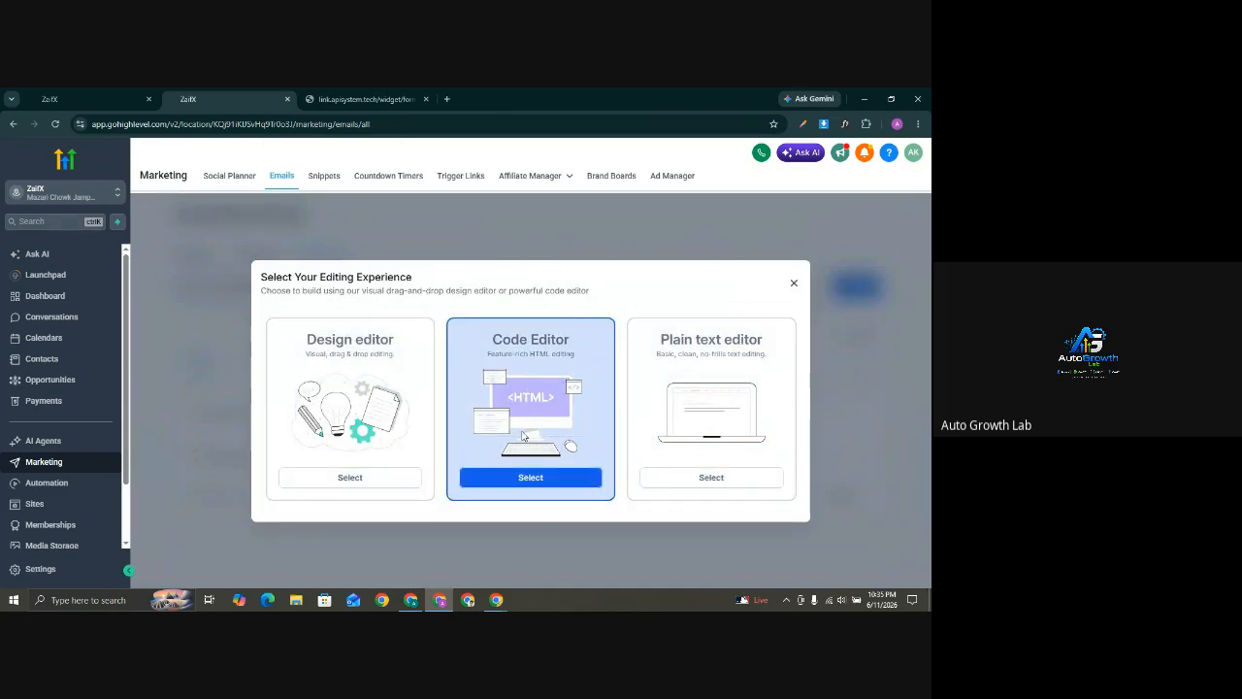
pyautogui.click(347, 478)
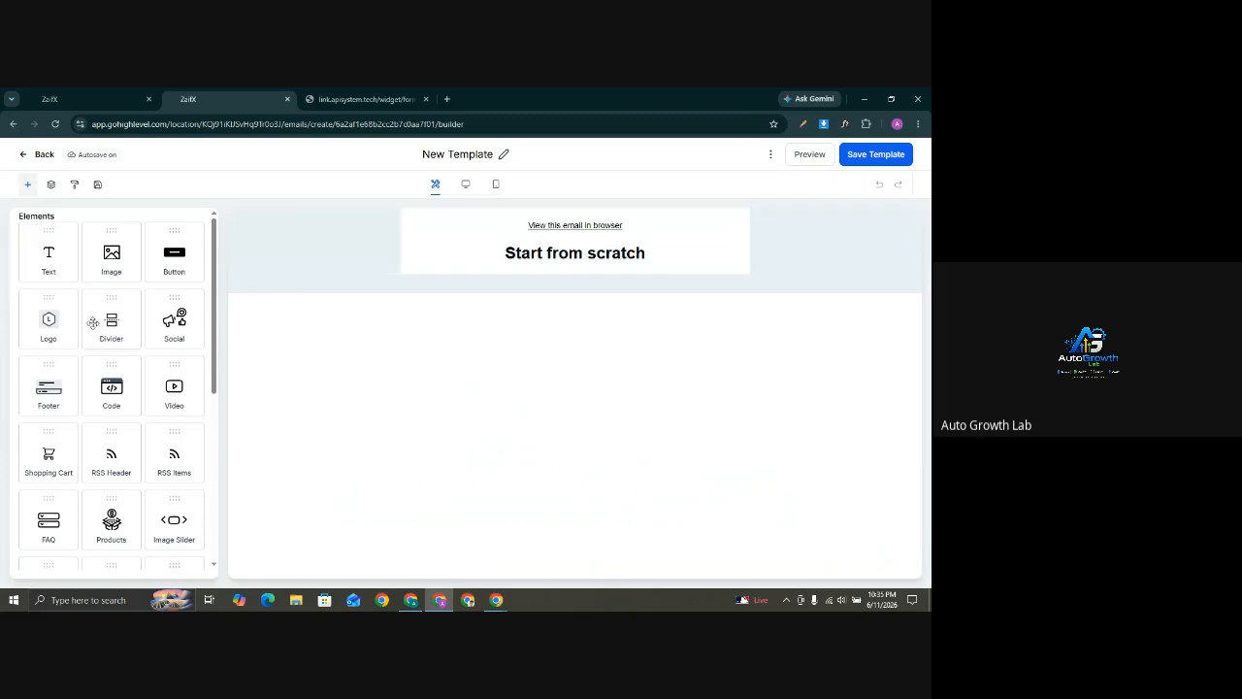
# Add a logo element at the top of the template and set its image to the National Tax Preparers of America logo from media storage
pyautogui.moveTo(47, 322); pyautogui.dragTo(536, 218)
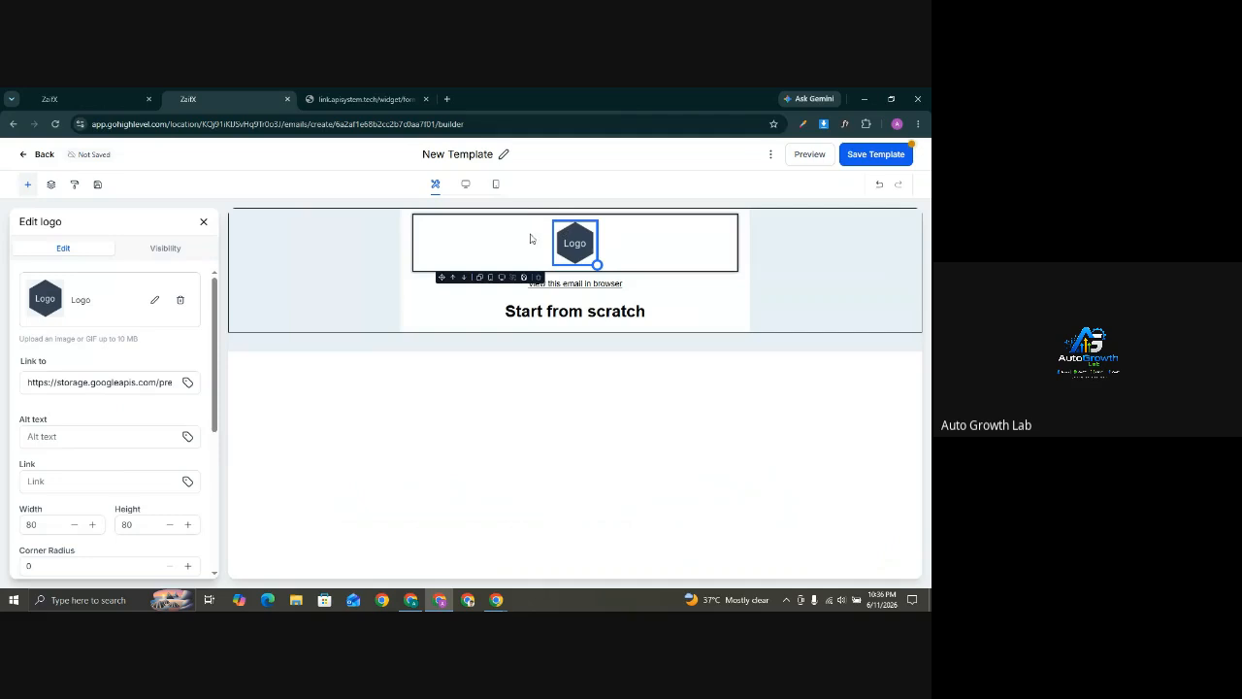
pyautogui.click(155, 299)
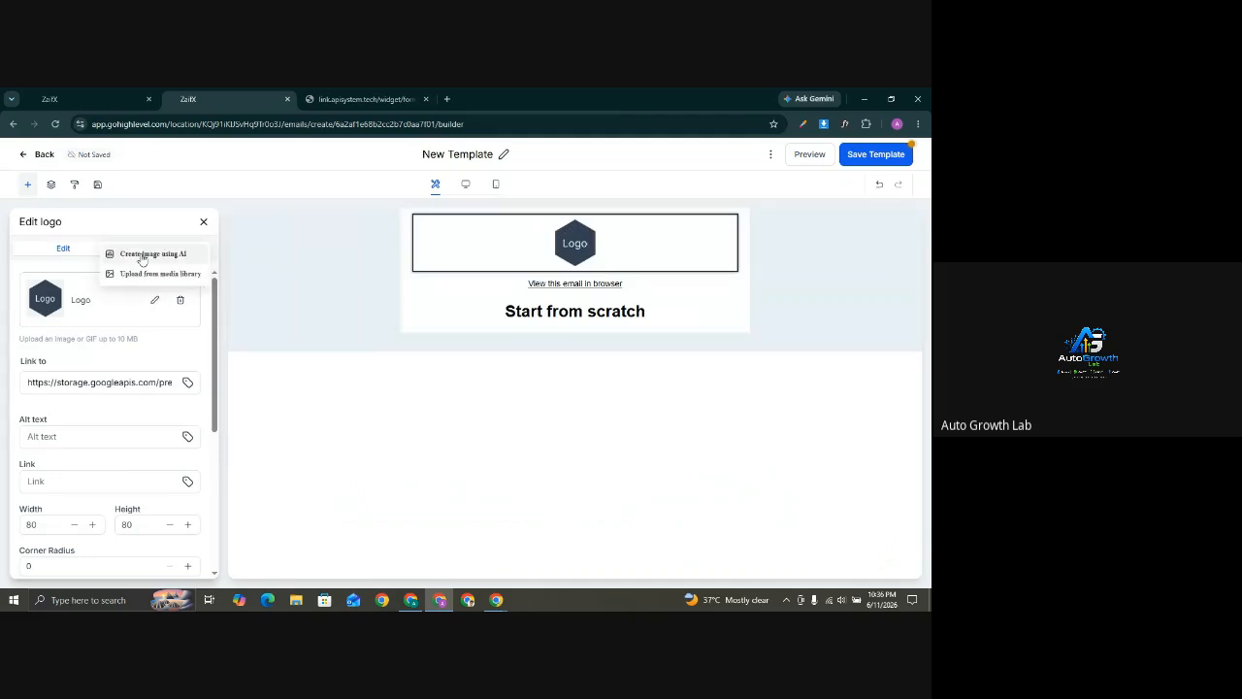
pyautogui.click(141, 275)
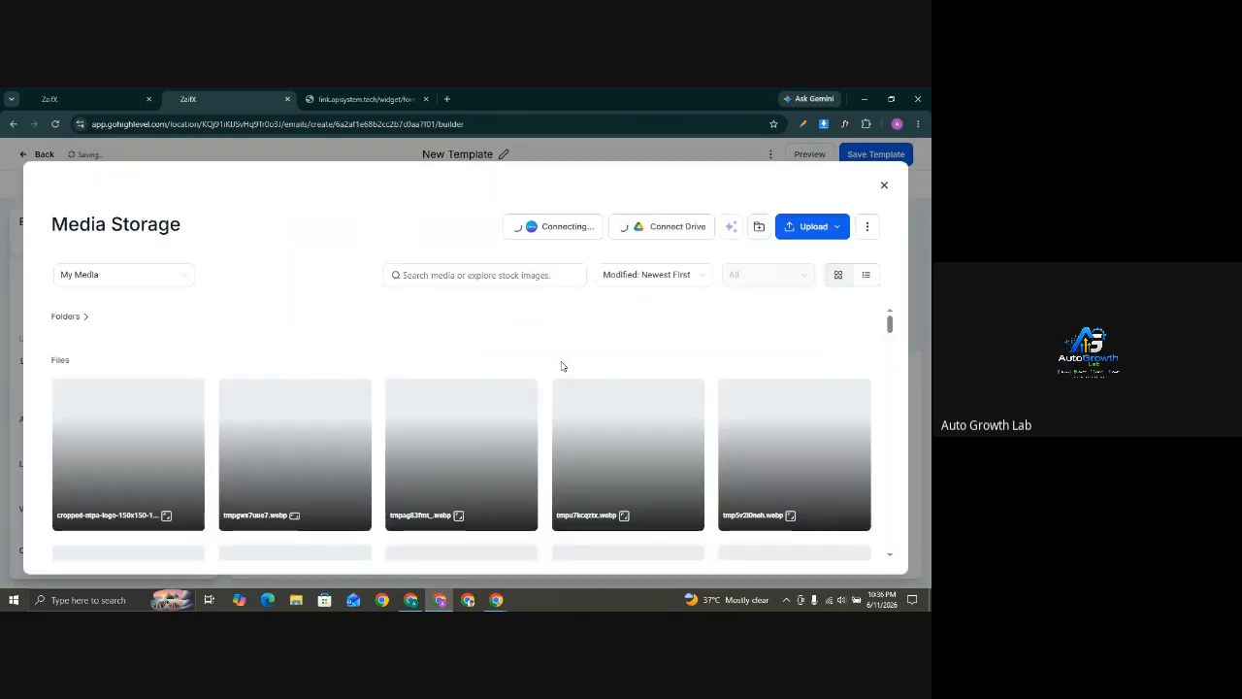
pyautogui.click(134, 466)
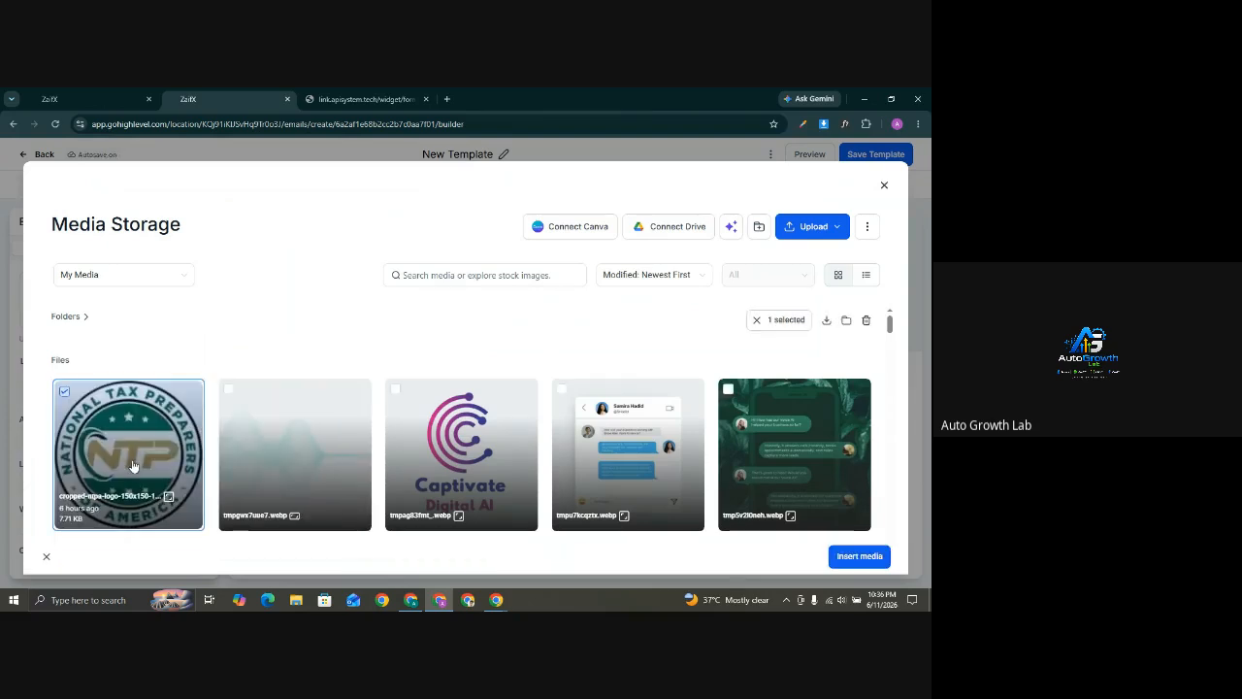
pyautogui.click(856, 557)
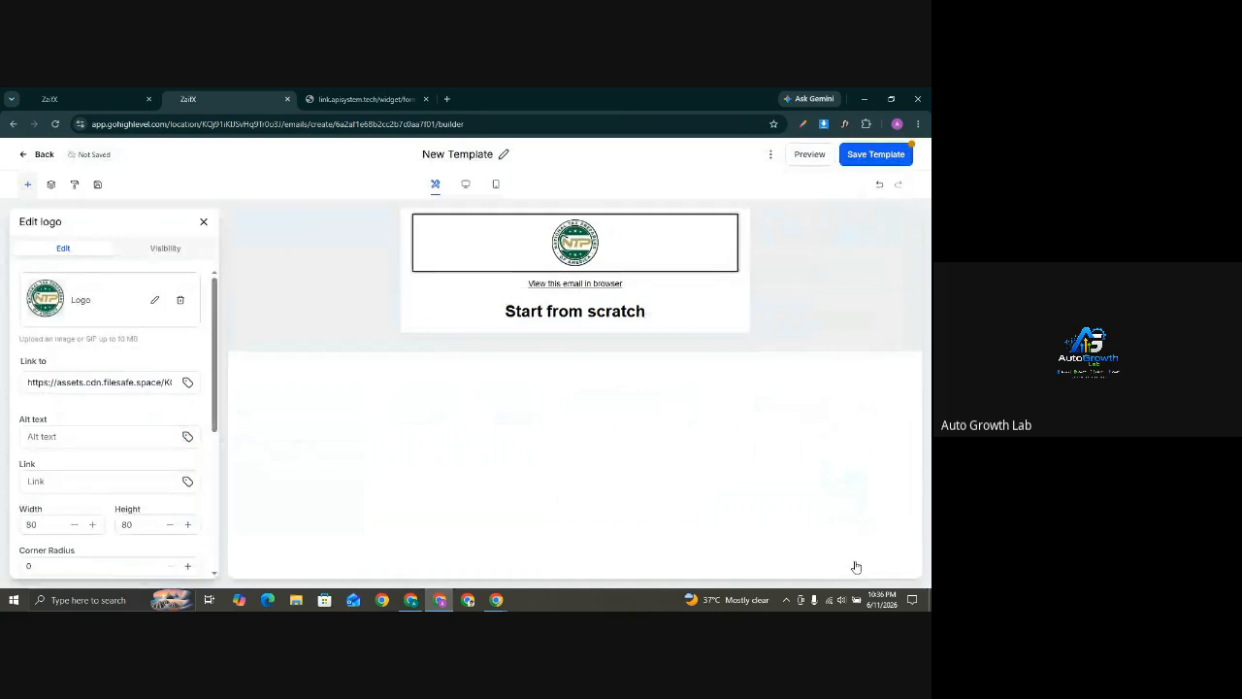
# Delete the "View this email in browser" block from the template
pyautogui.moveTo(546, 285)
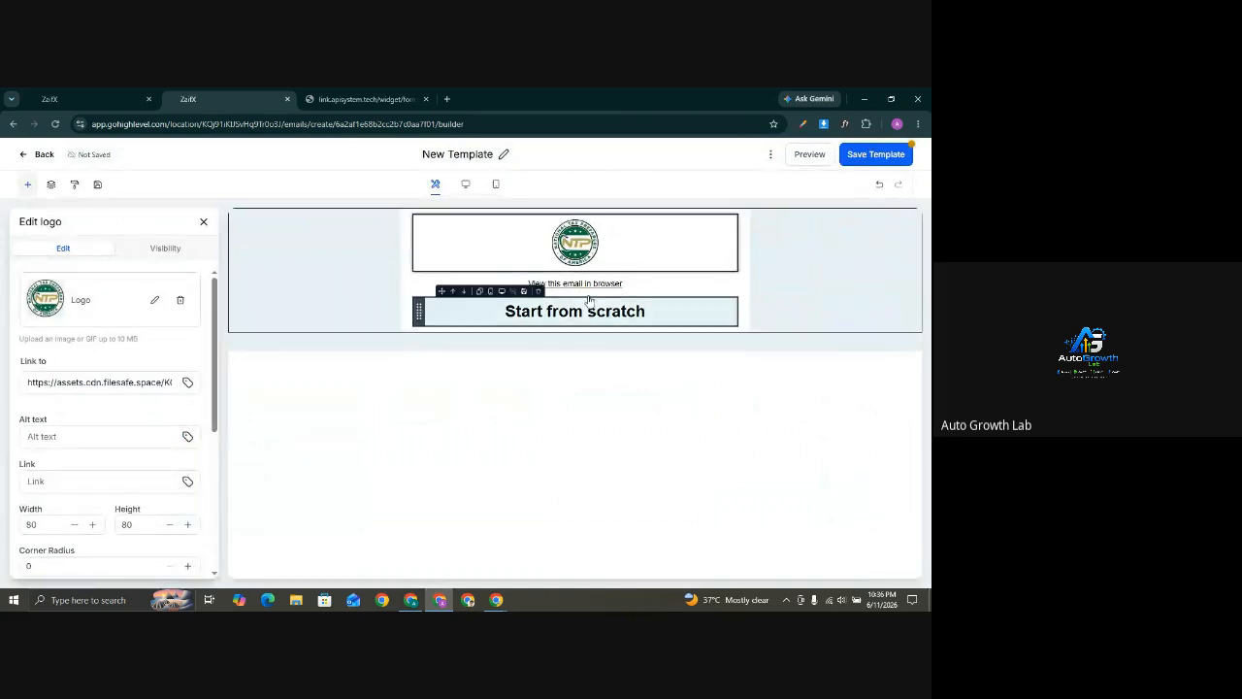
pyautogui.tripleClick(586, 285)
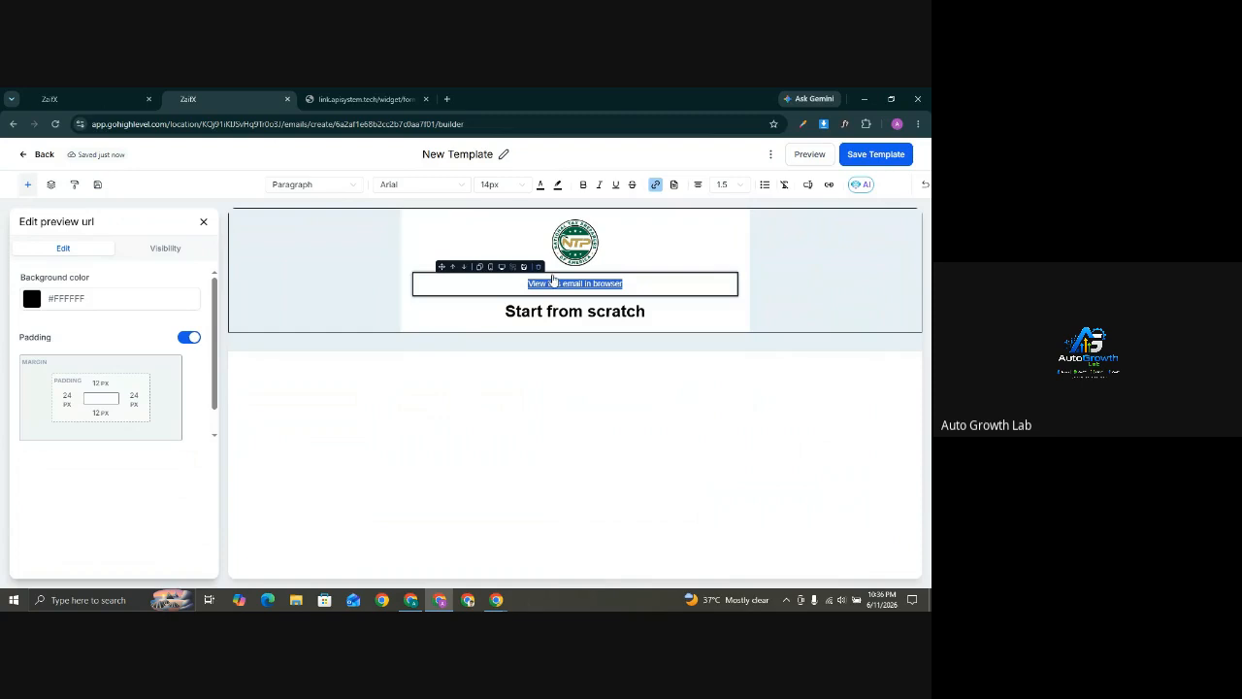
pyautogui.click(539, 268)
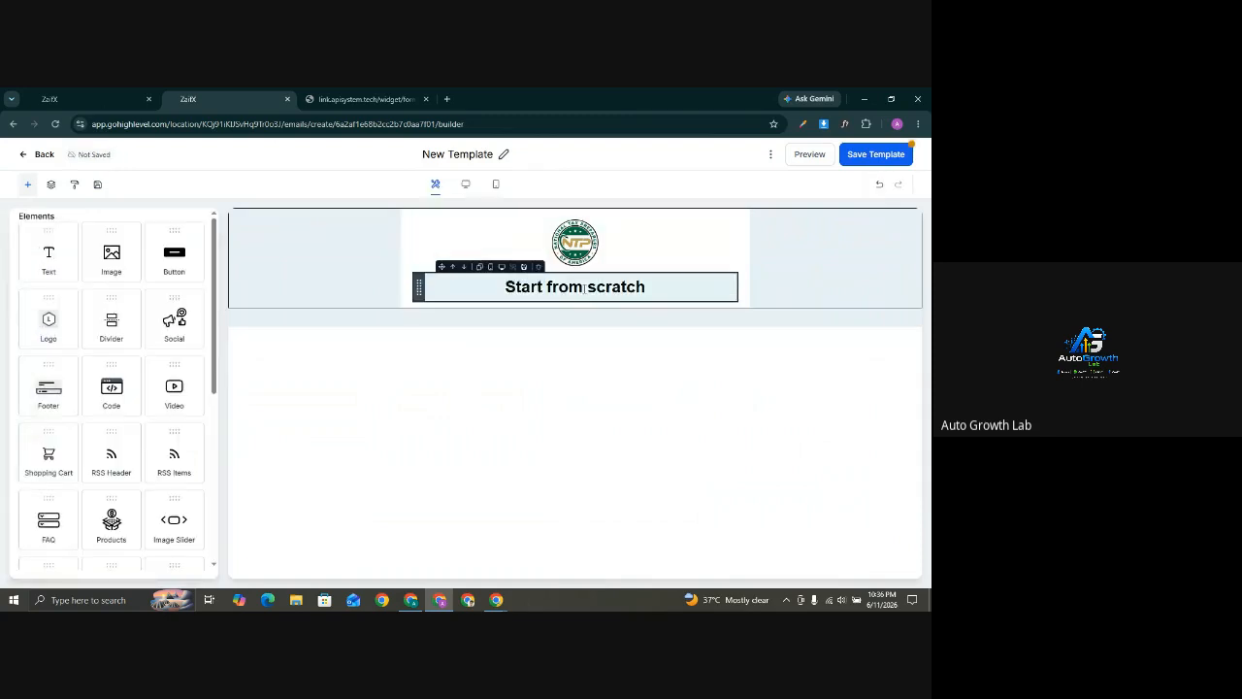
# Delete the logo block and place a new logo element above the "Start from scratch" heading
pyautogui.click(584, 287)
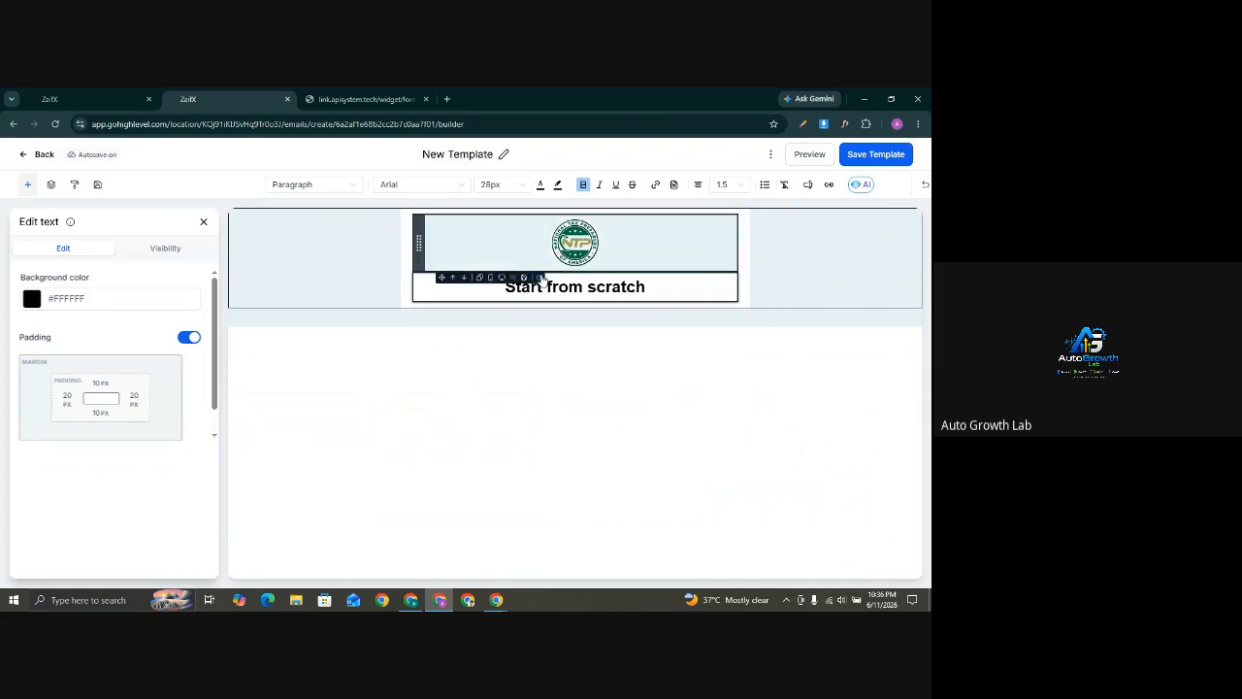
pyautogui.click(541, 278)
pyautogui.click(540, 279)
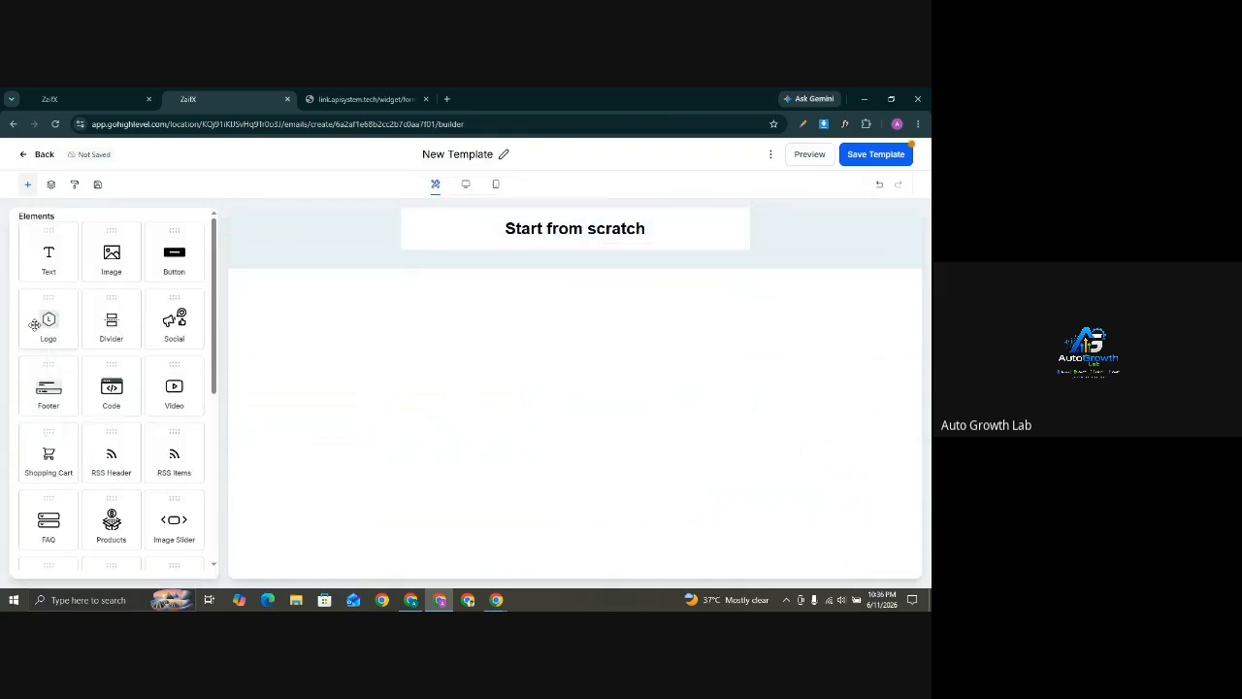
pyautogui.moveTo(39, 325); pyautogui.dragTo(475, 213)
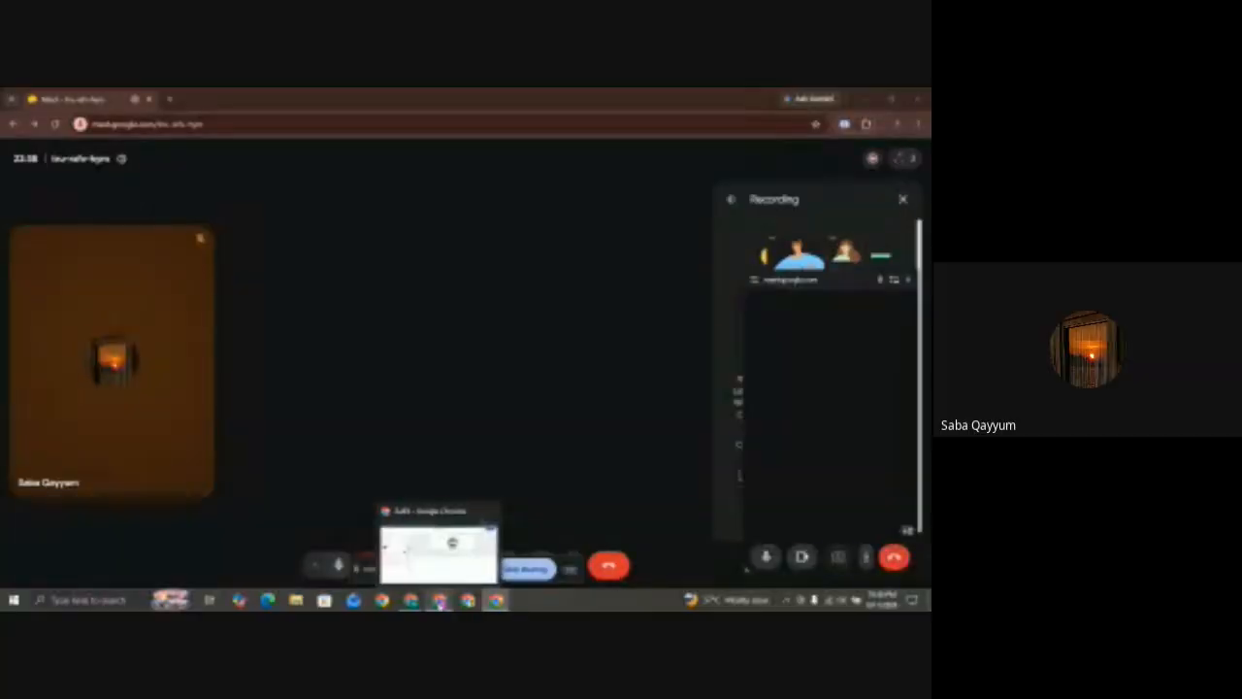
# Return to the template window and replace the placeholder text below the logo with "Hi" followed by the contact's first name merge field
pyautogui.click(439, 597)
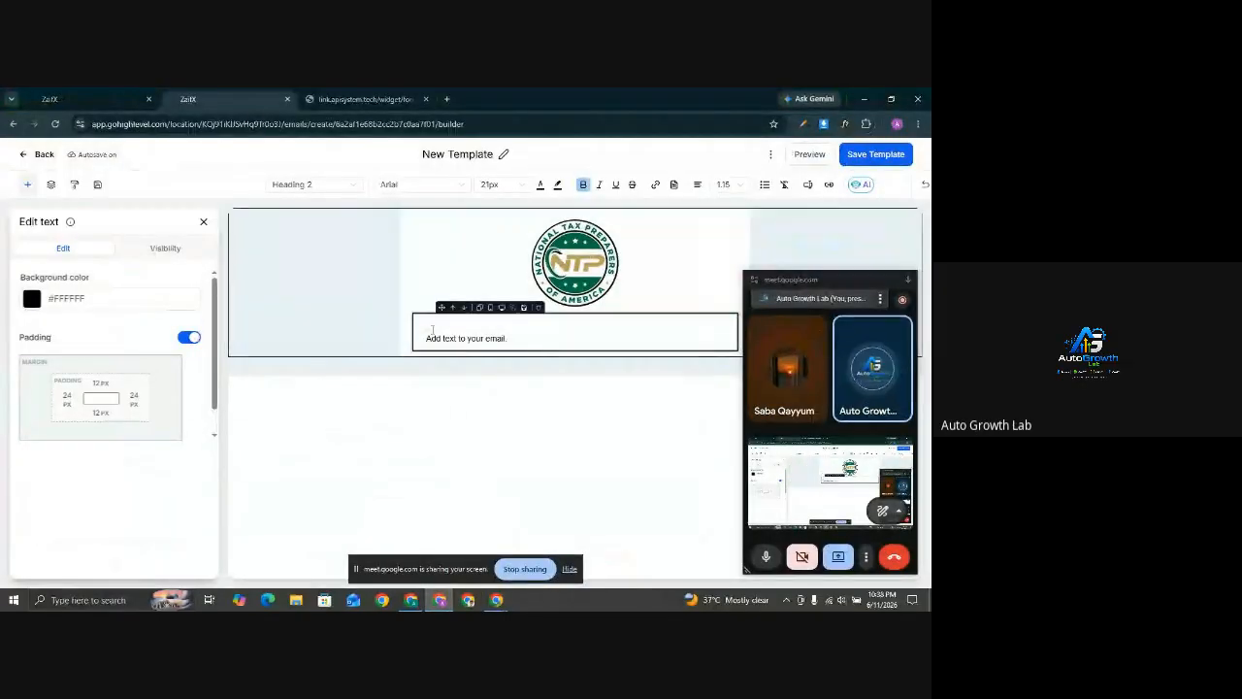
pyautogui.tripleClick(493, 338)
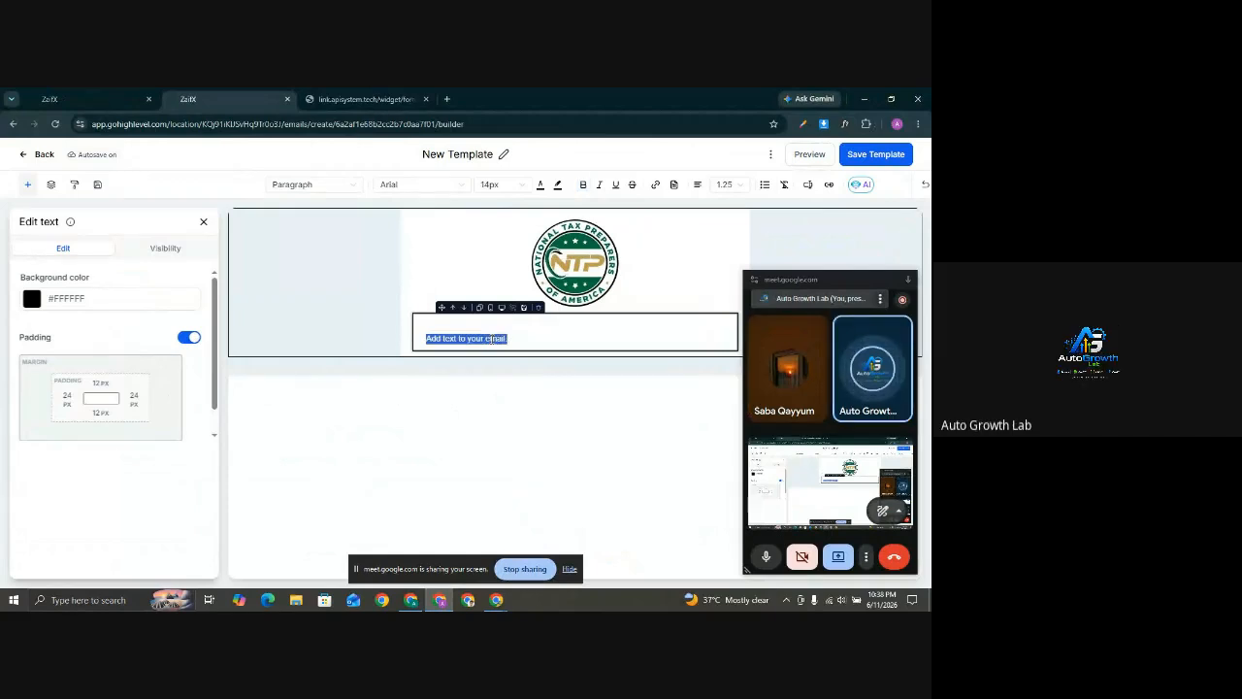
pyautogui.write('Hi')
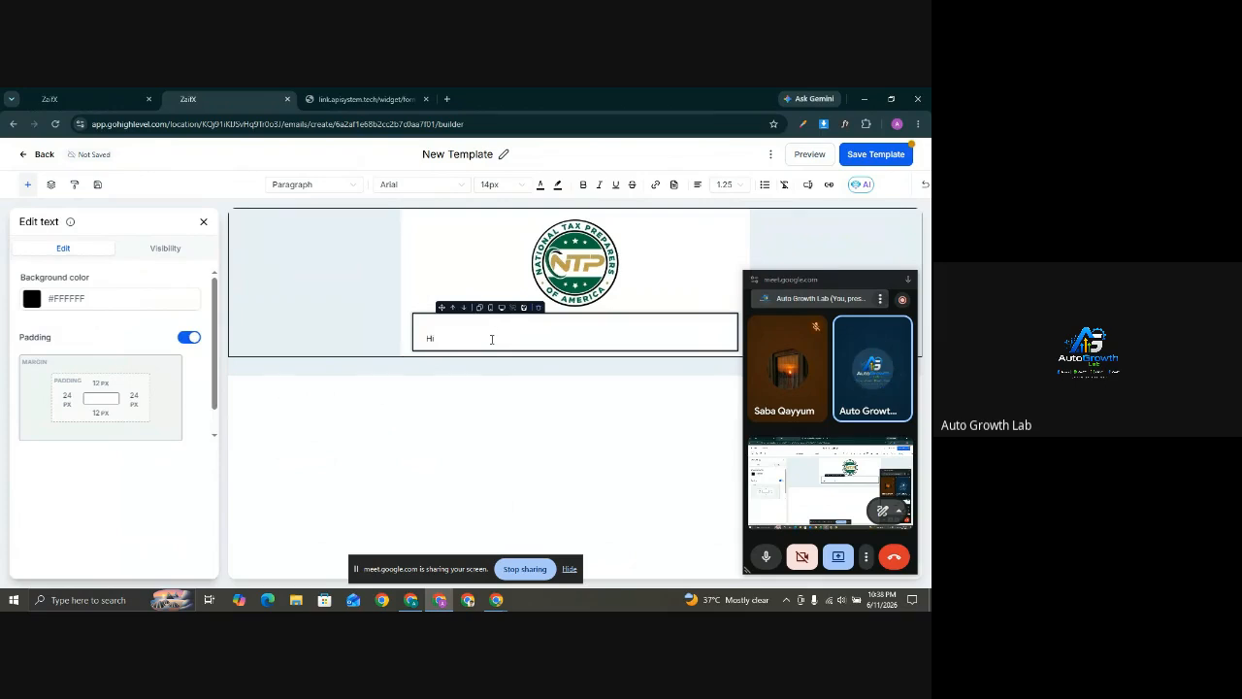
pyautogui.click(745, 209)
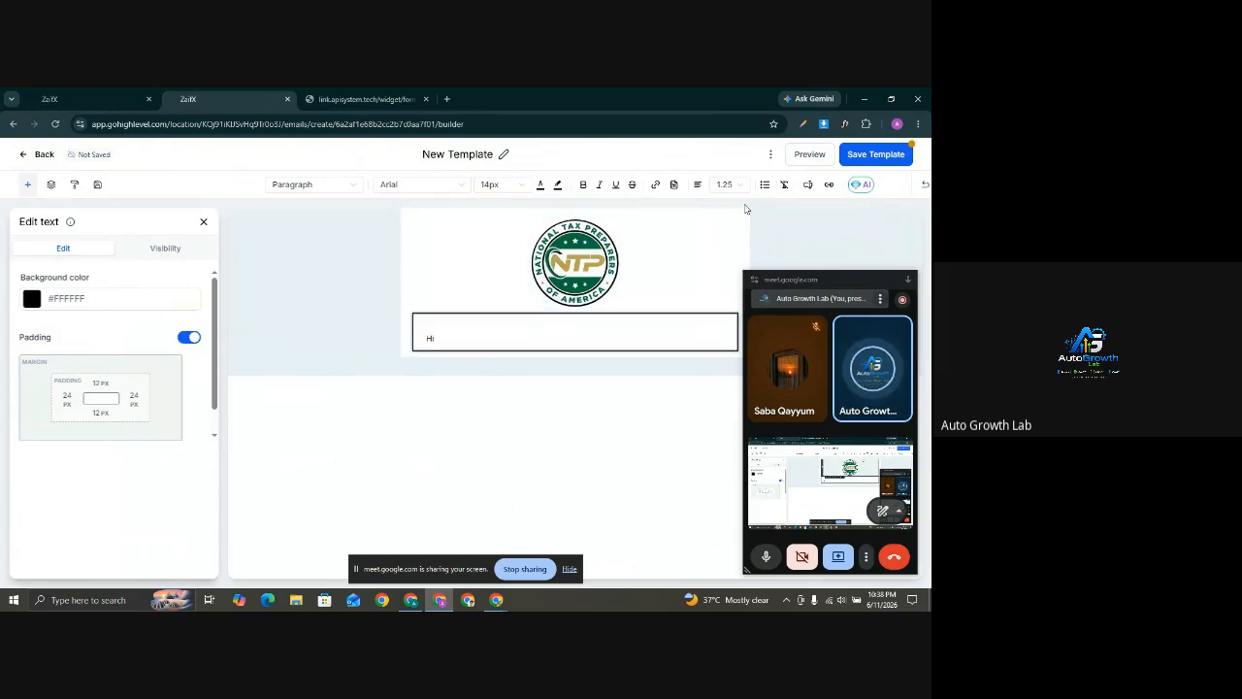
pyautogui.click(808, 186)
pyautogui.click(739, 249)
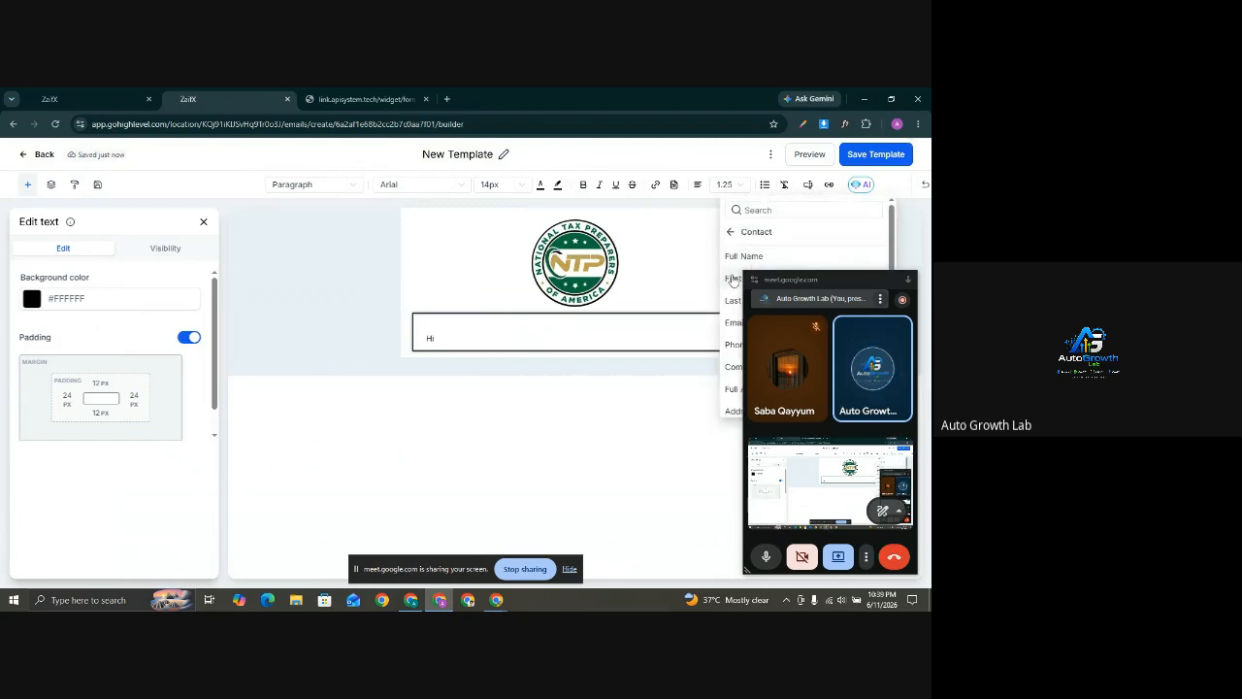
pyautogui.click(734, 278)
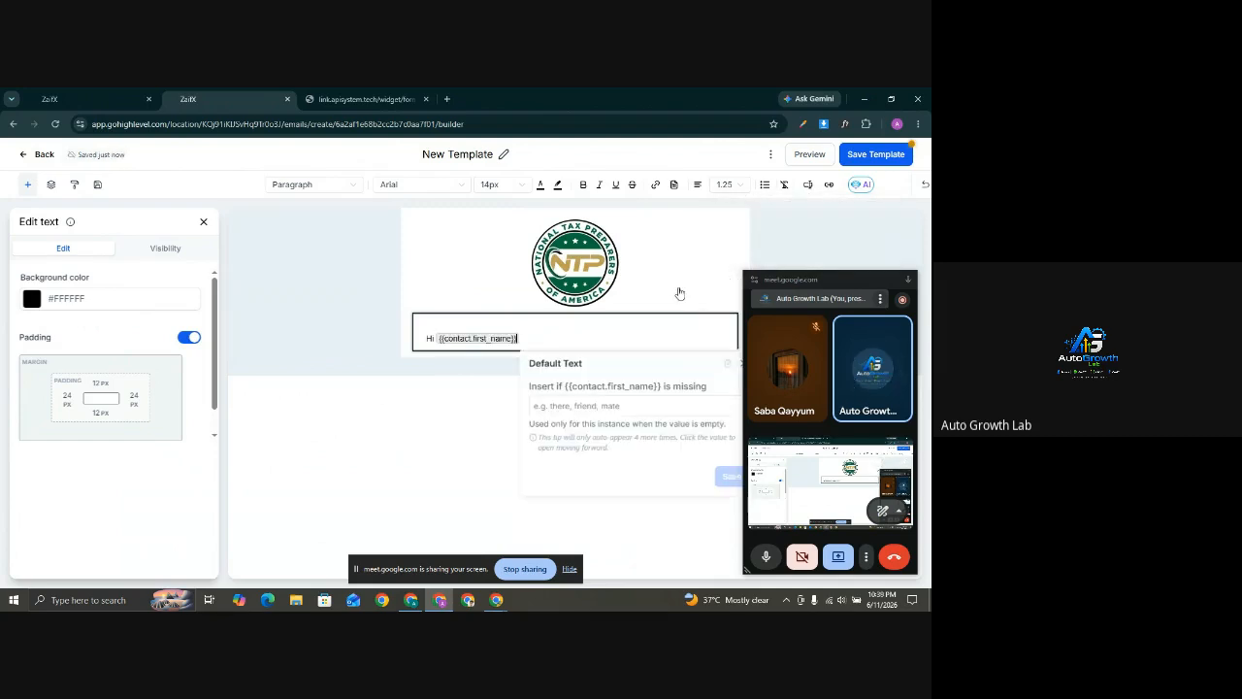
pyautogui.click(532, 334)
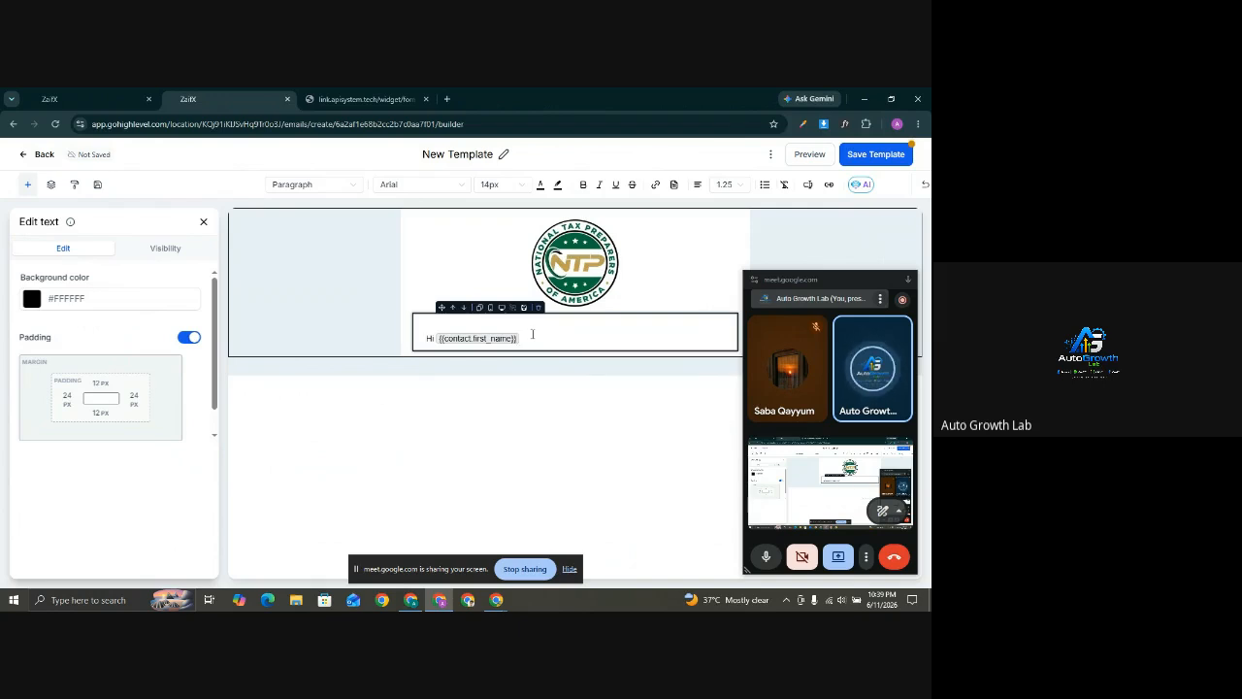
# Add three filler body lines below the greeting: "nv b nm n n n bh", "vhvhvkvibkvjbhcjbv,vmhcmh" and "hbgvhcghchvkvhvkfvmhvmhvh"
pyautogui.press('Return')
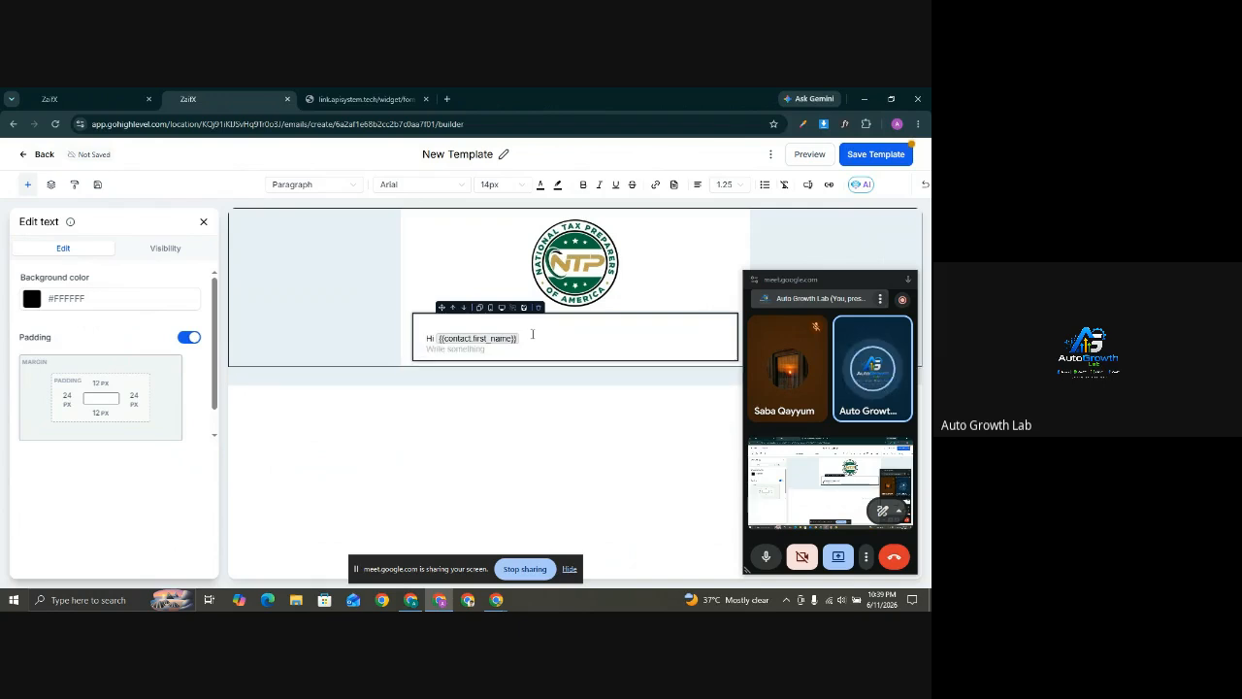
pyautogui.write('nv b nm n  n n bh')
pyautogui.press('Return')
pyautogui.write('vhvhvkvibkvjbhcjbv,vmhcmh')
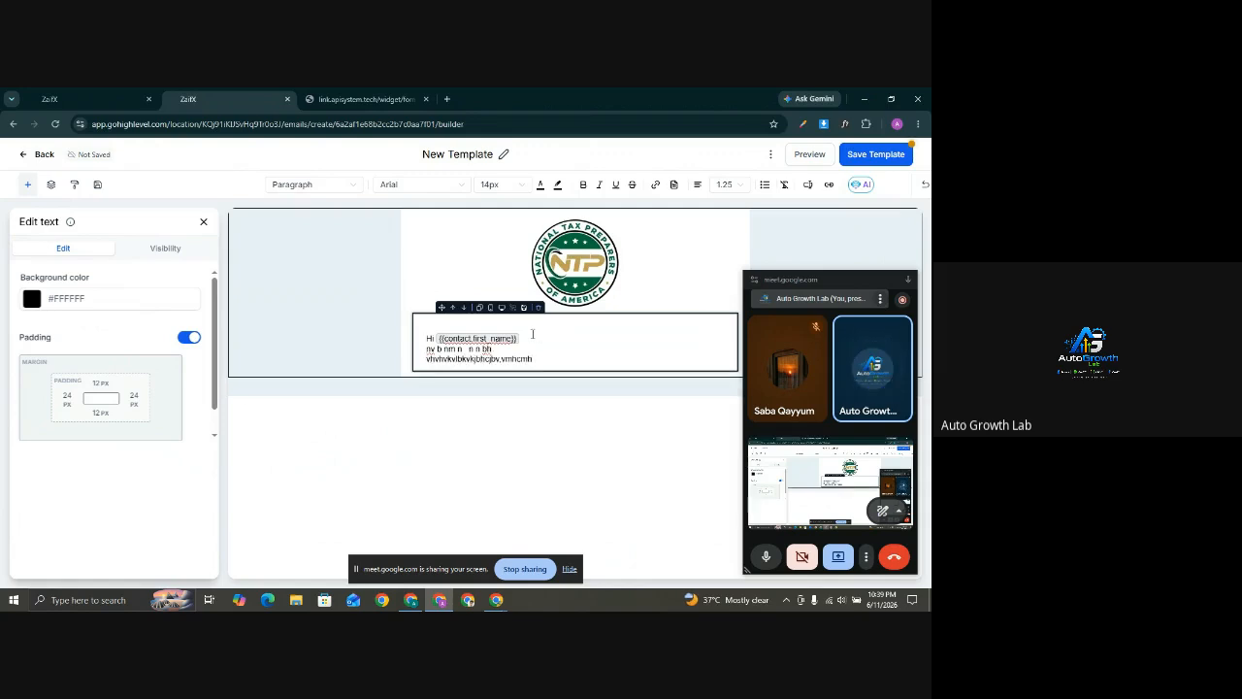
pyautogui.press('Return')
pyautogui.write('hbgvhcghchvkvhvkfvmhvmhvh')
# Leave a blank line after the body text, add the sign-off "best regards" and start a new line below it
pyautogui.press('Return')
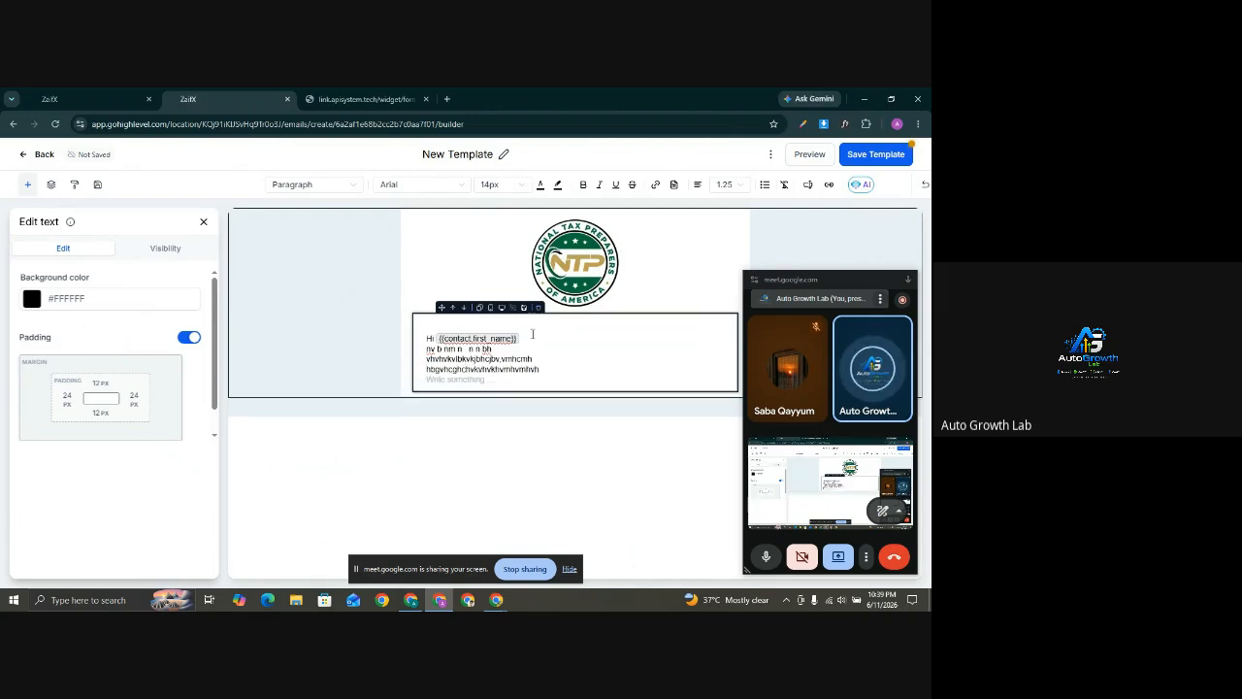
pyautogui.press('Return')
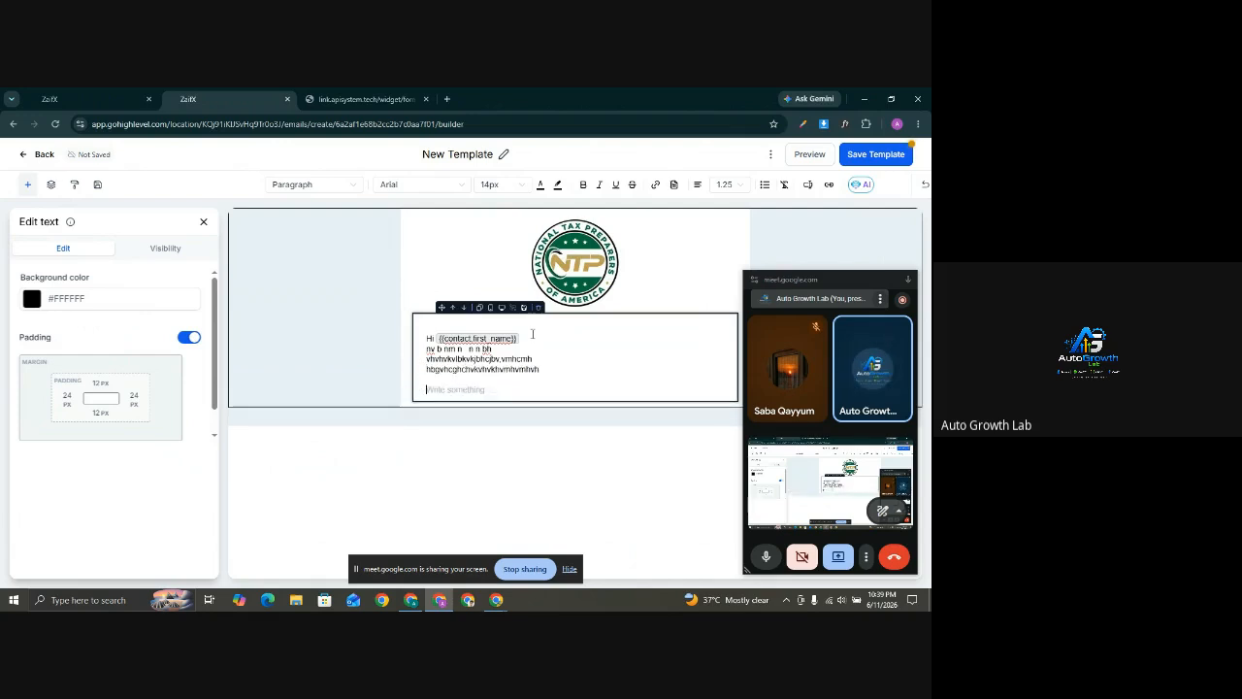
pyautogui.write('best')
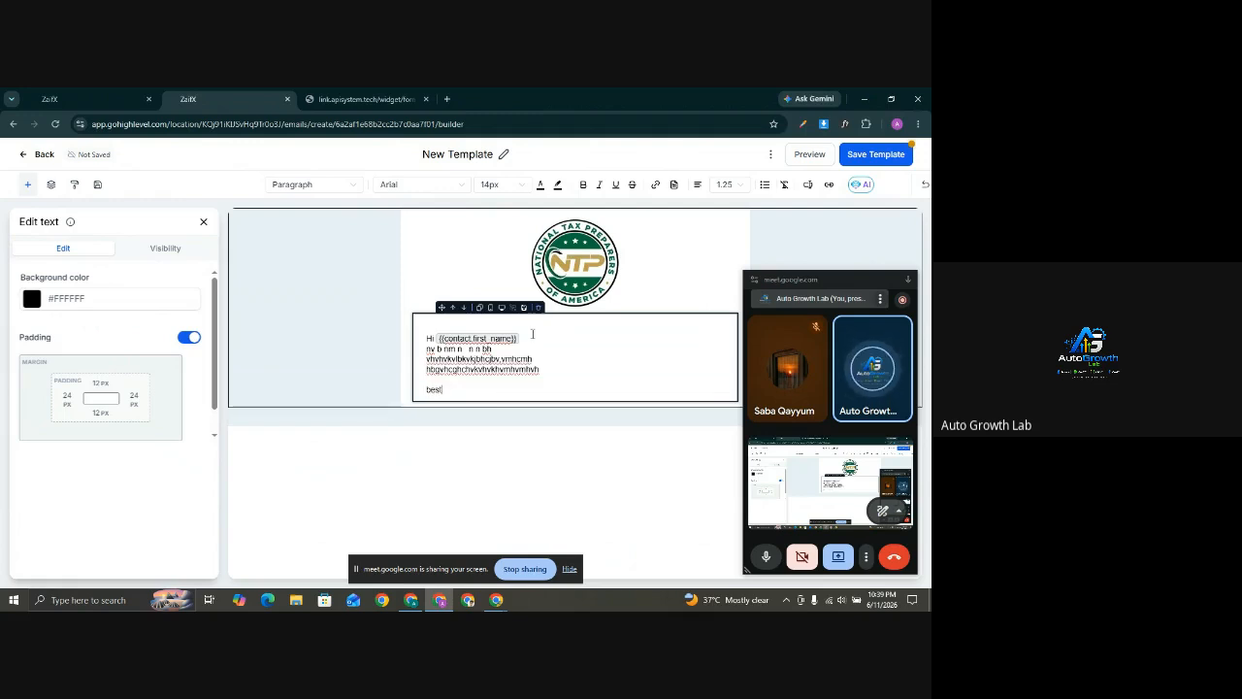
pyautogui.write(' reg')
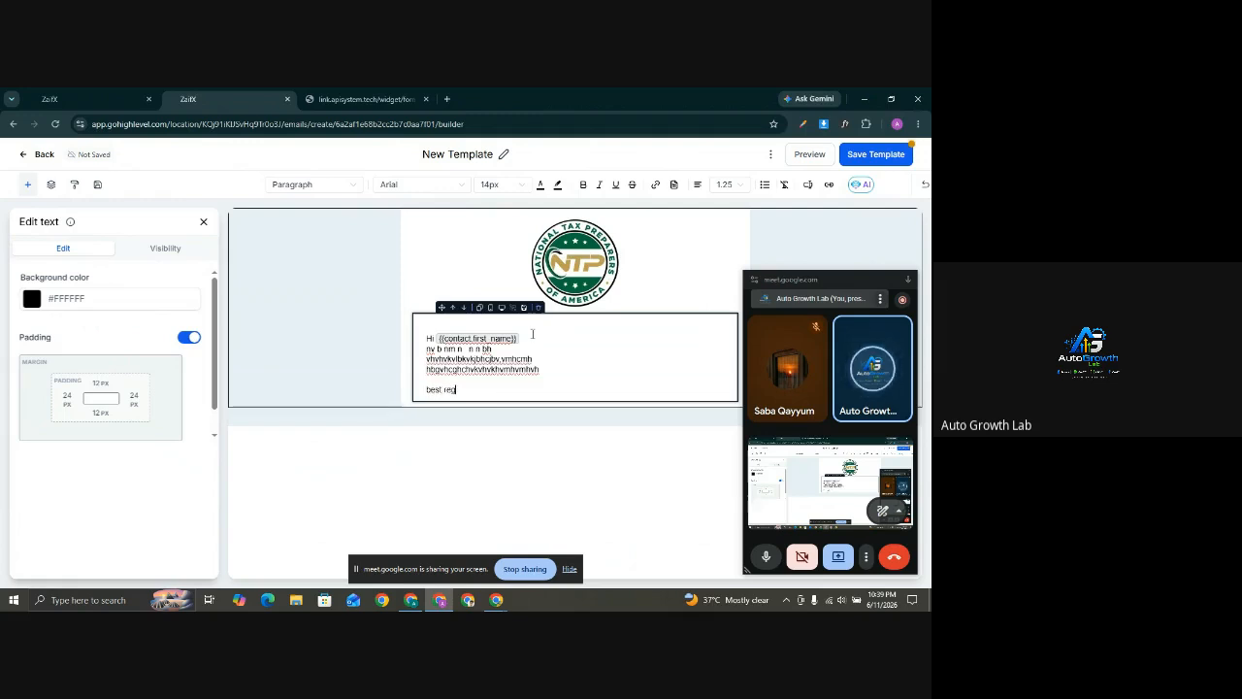
pyautogui.write('ars')
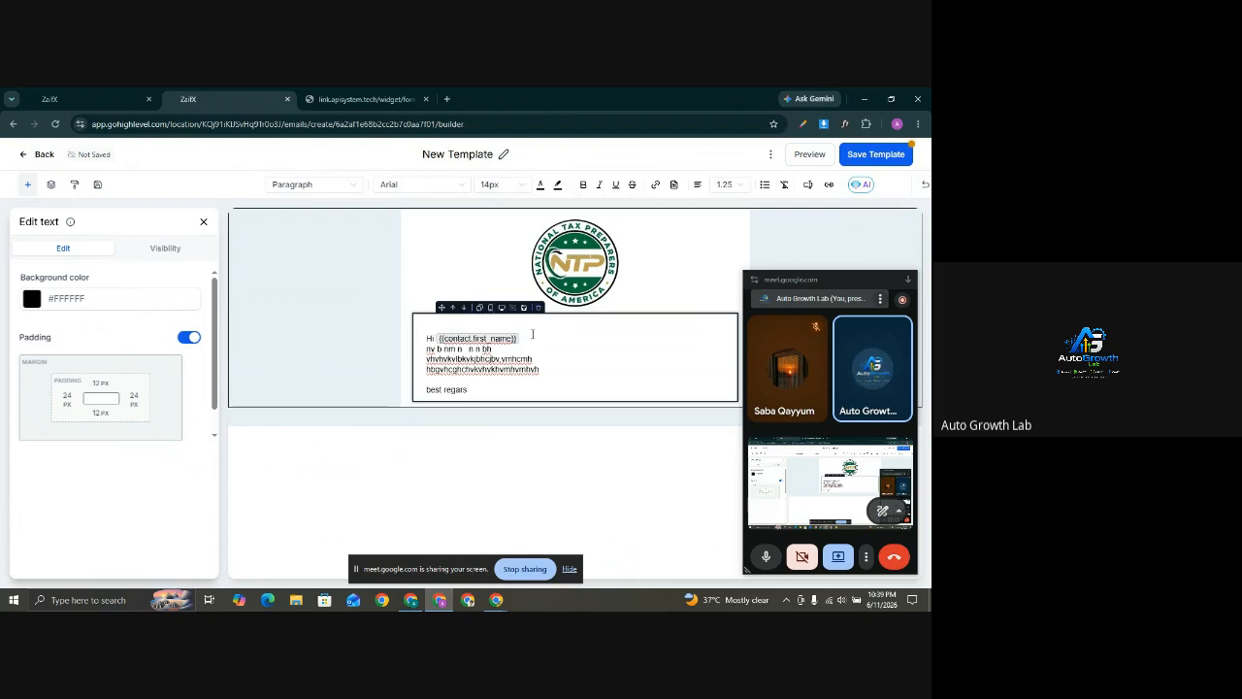
pyautogui.press('BackSpace')
pyautogui.write('ds')
pyautogui.press('Return')
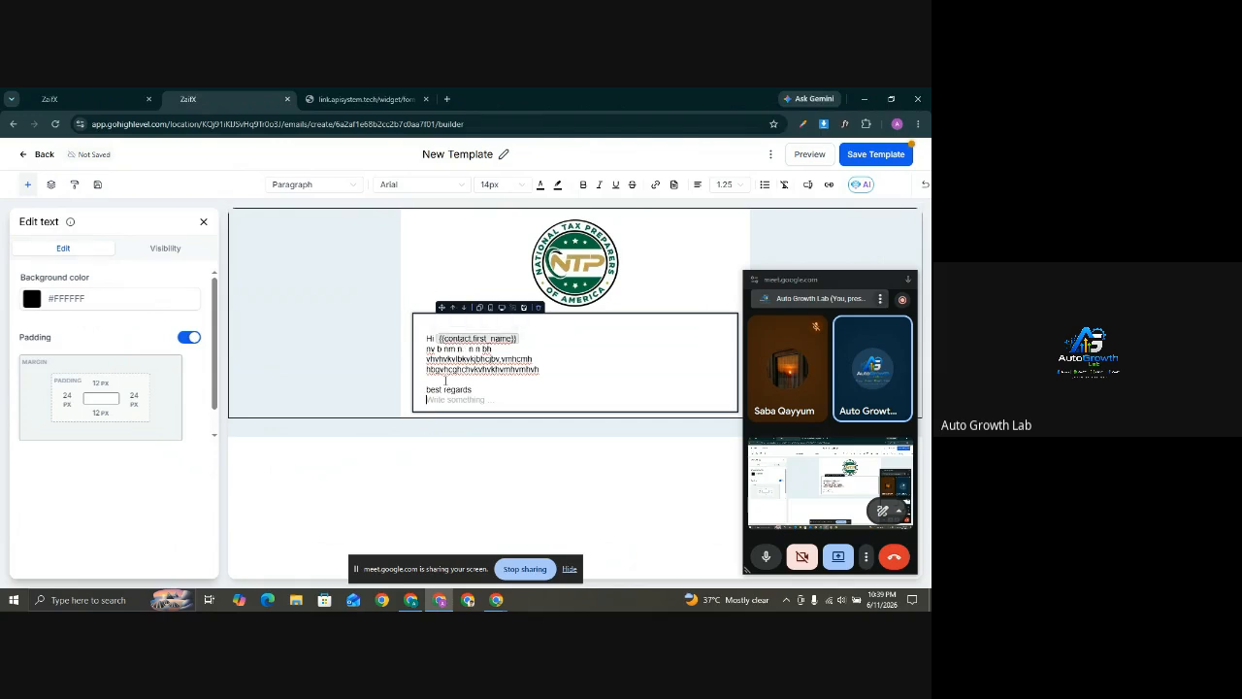
# Insert the account's name merge field on the line below "best regards", leaving its default text empty
pyautogui.click(811, 186)
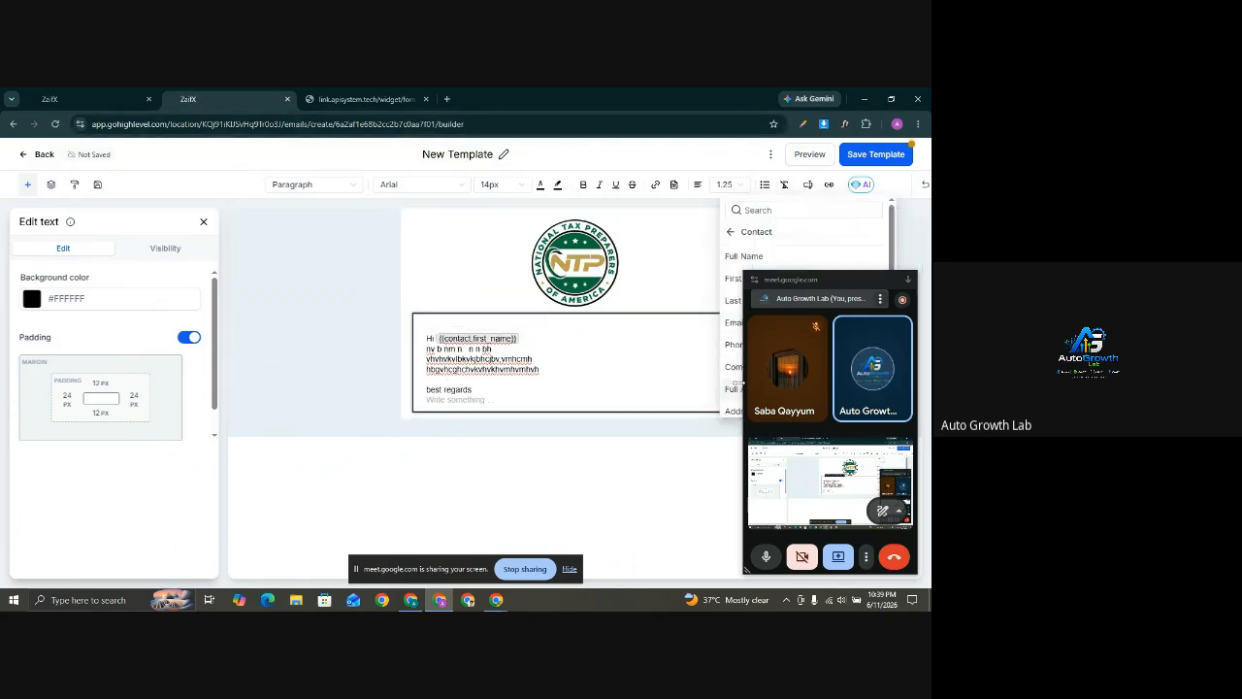
pyautogui.click(908, 283)
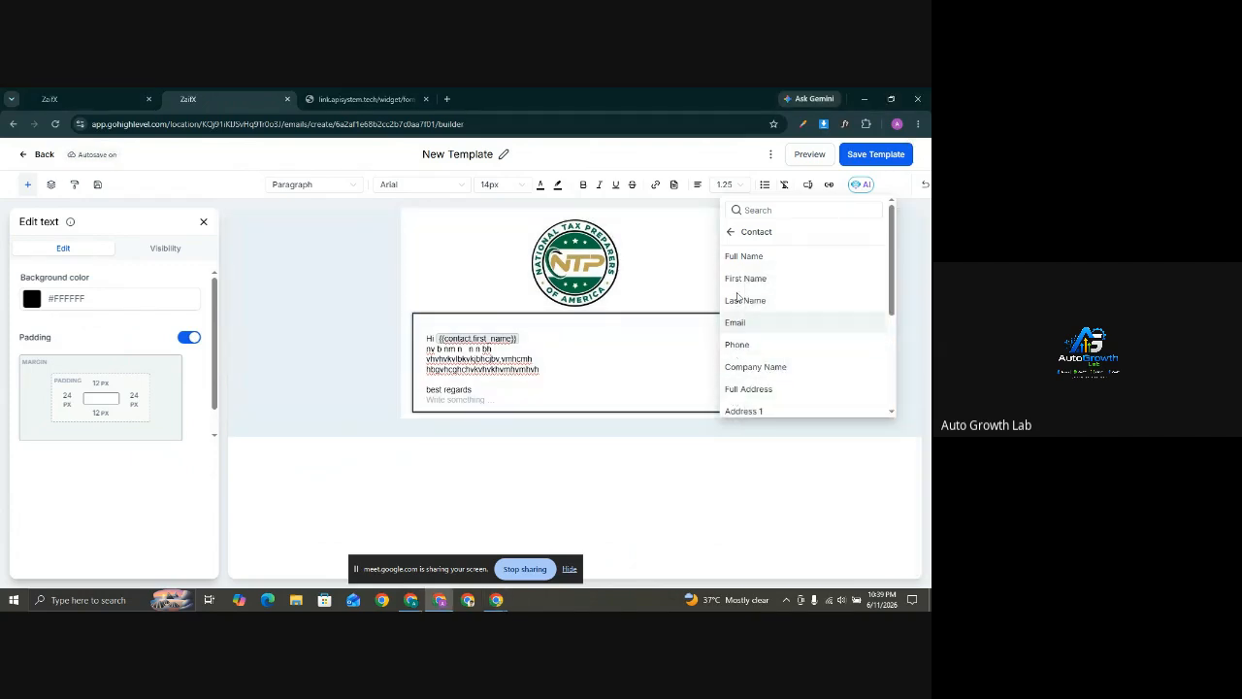
pyautogui.click(731, 236)
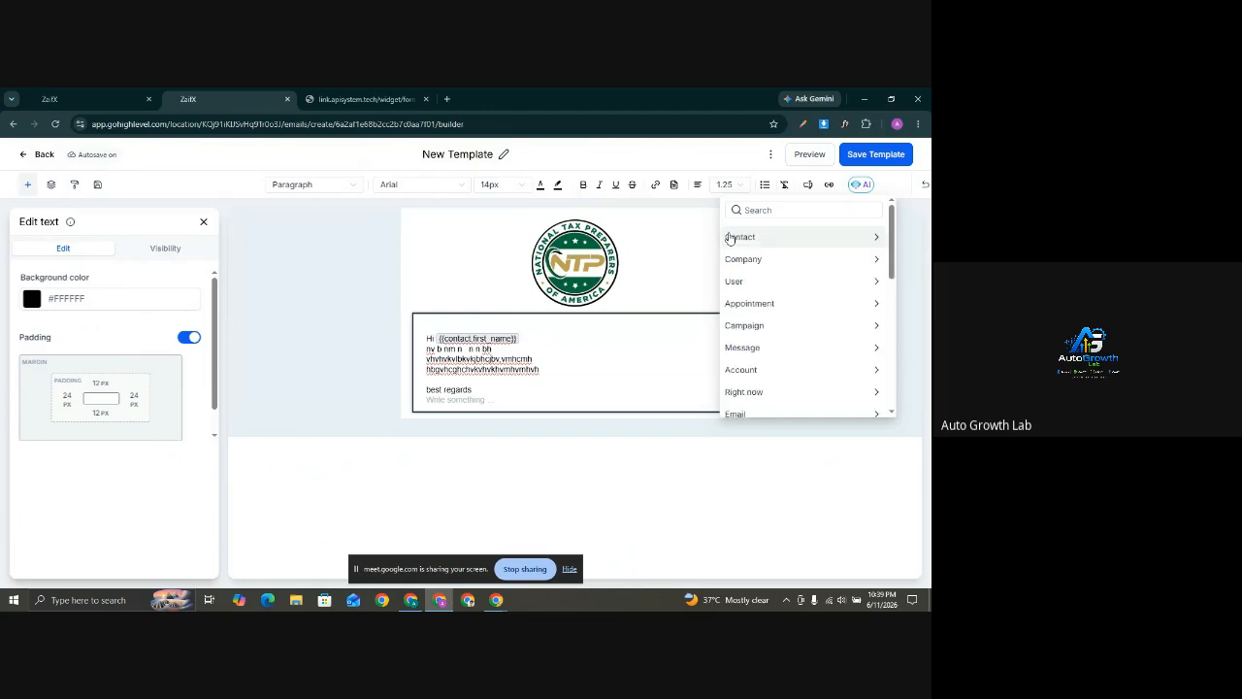
pyautogui.click(741, 377)
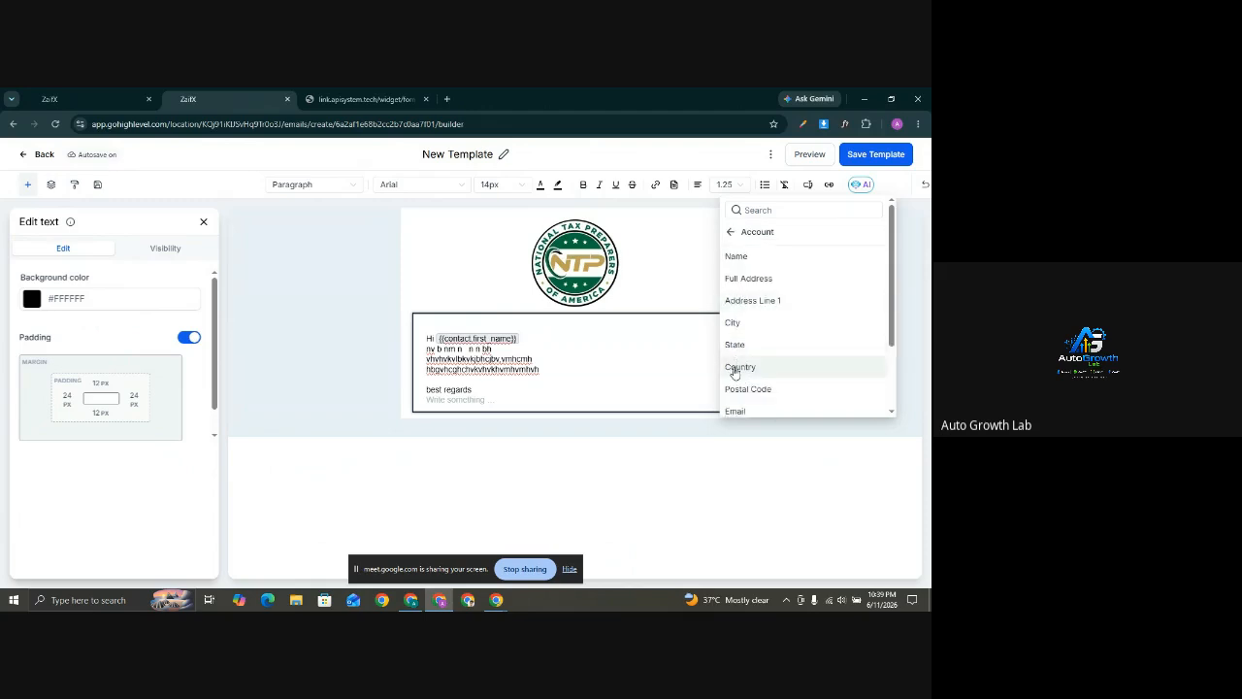
pyautogui.click(738, 262)
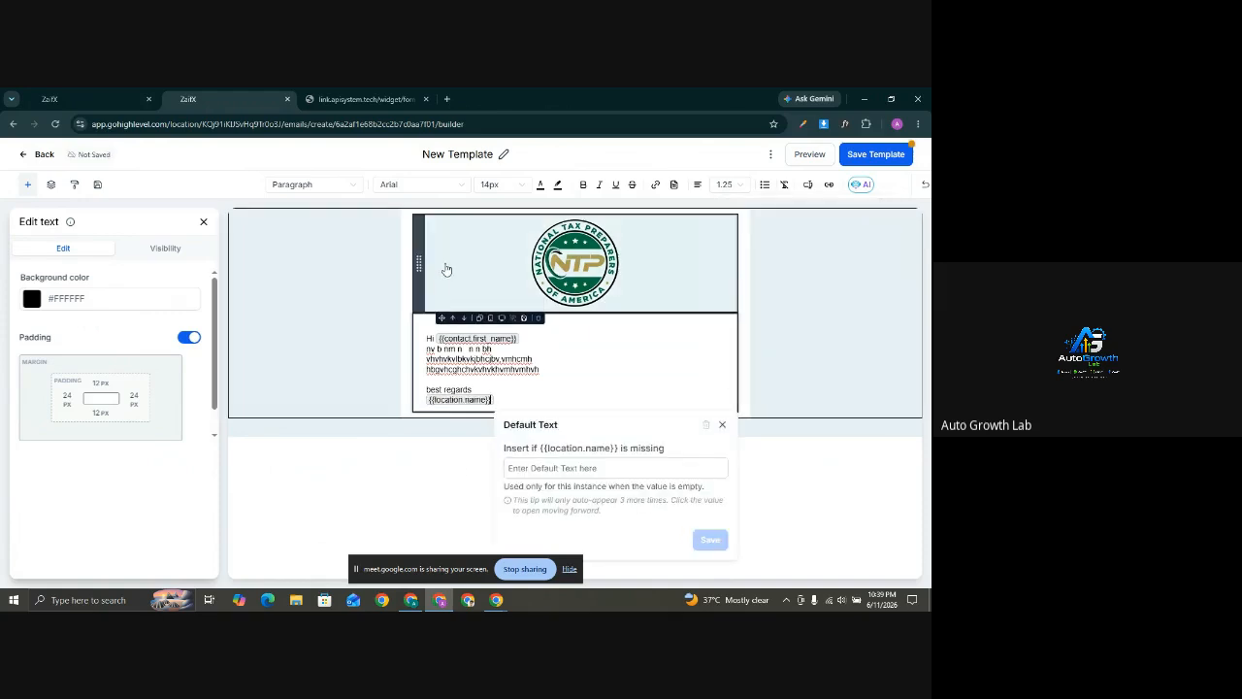
pyautogui.click(805, 308)
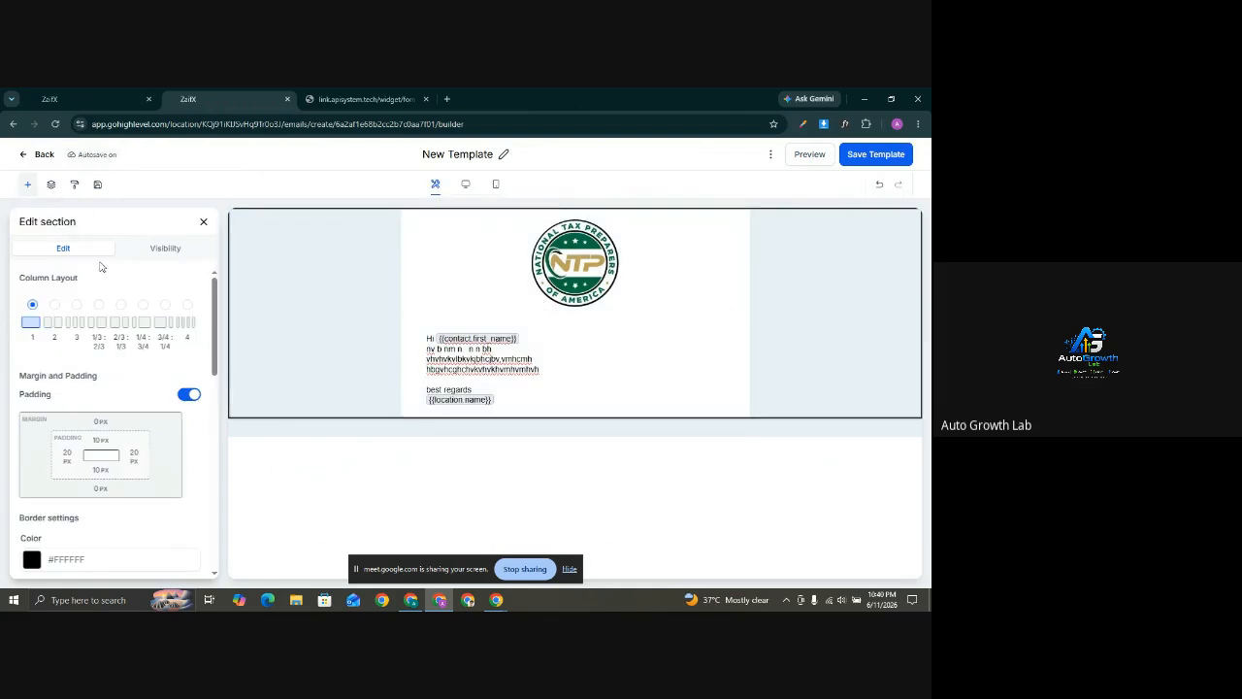
# Add the line "book your appointmenet here" below the filler body text and start a new line under it
pyautogui.click(549, 370)
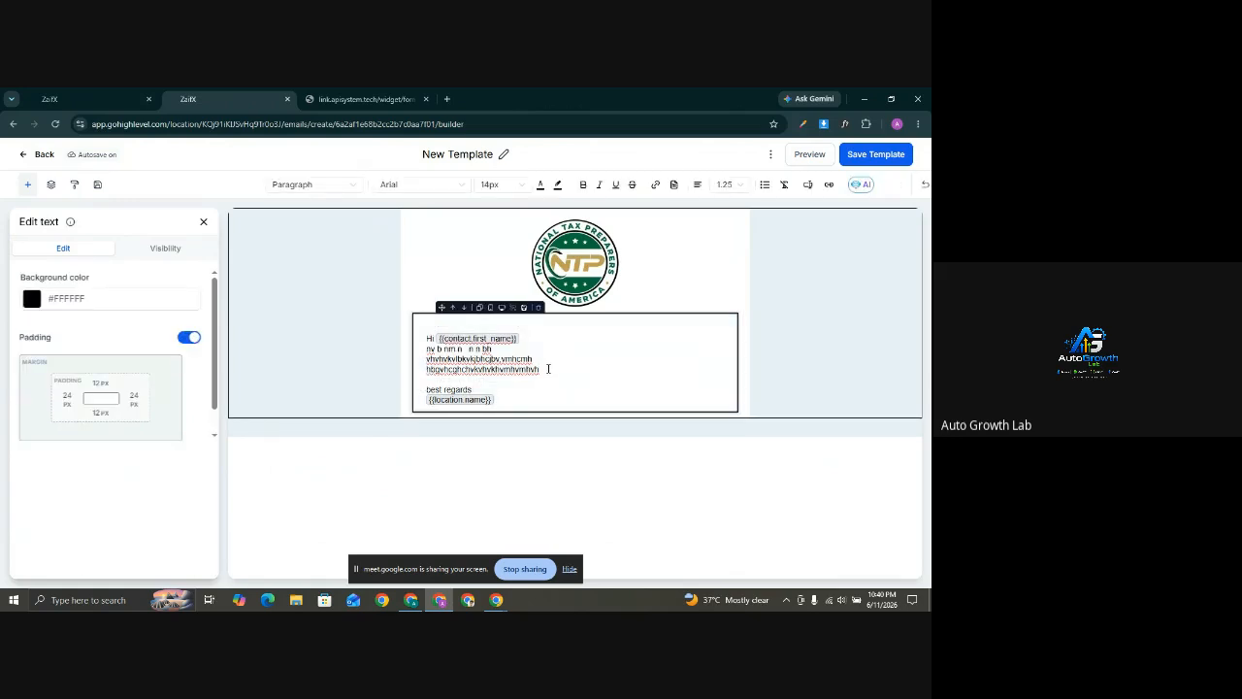
pyautogui.press('Return')
pyautogui.write('book your')
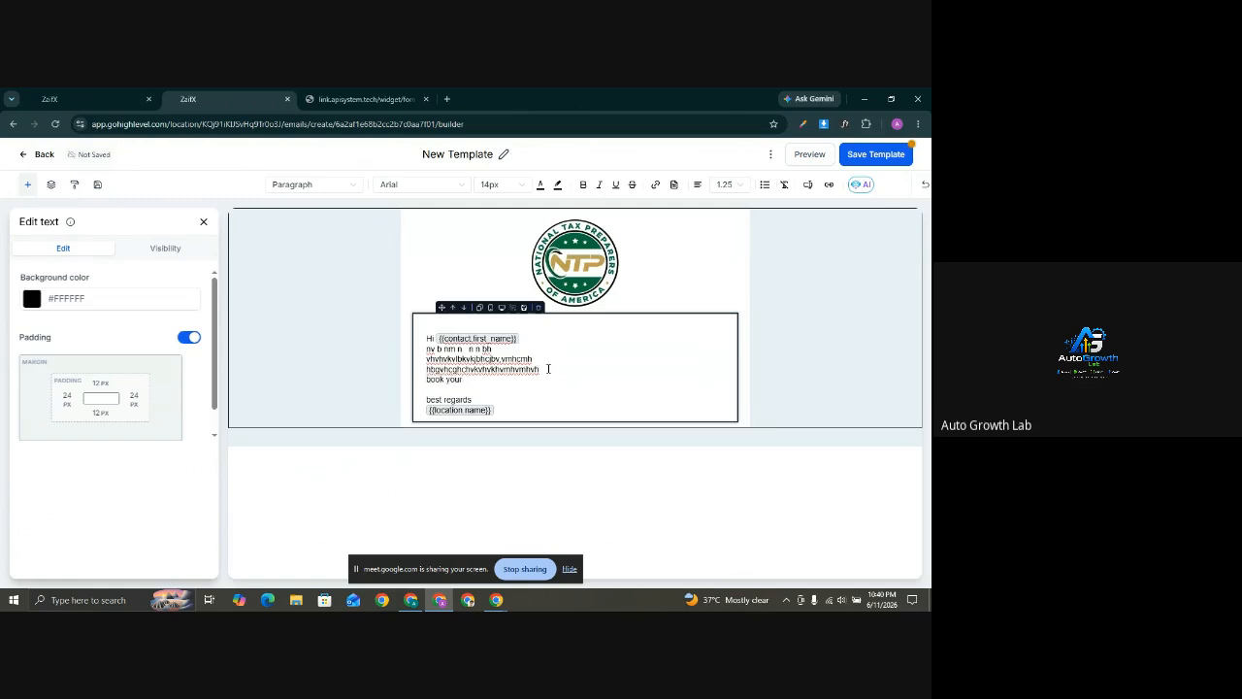
pyautogui.write(' appointmenet here')
pyautogui.press('Return')
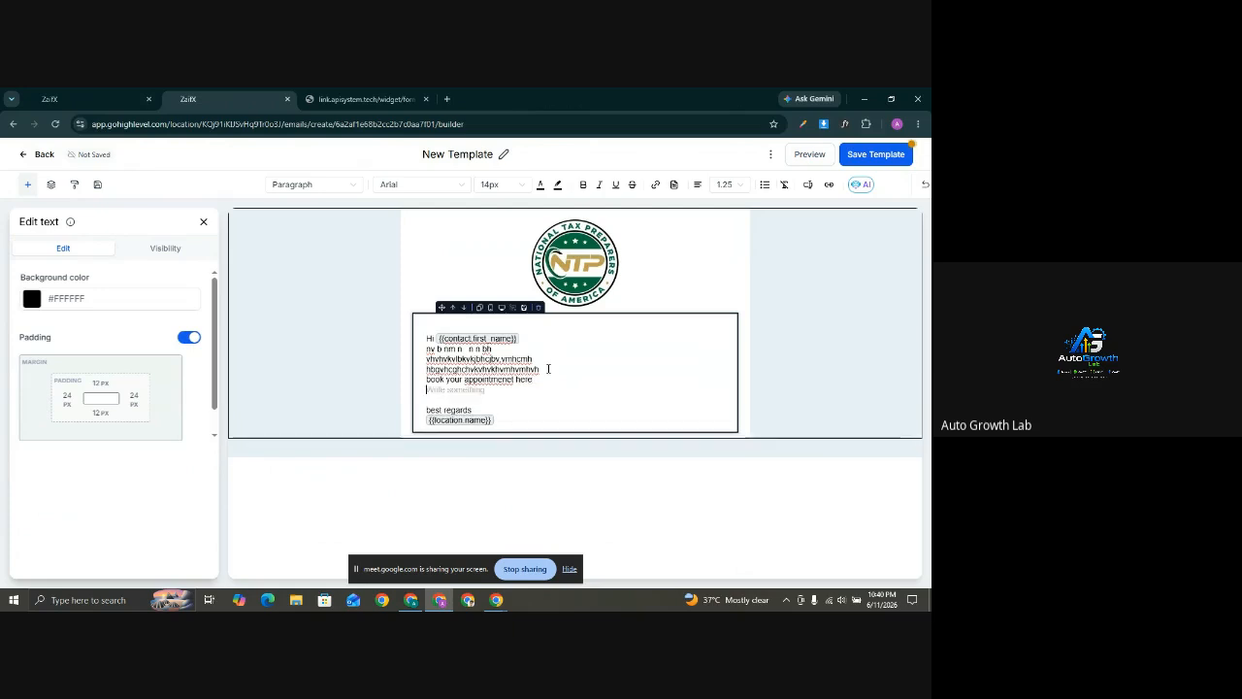
# Add a button element to the email and move it below the body text block
pyautogui.click(29, 196)
pyautogui.click(28, 194)
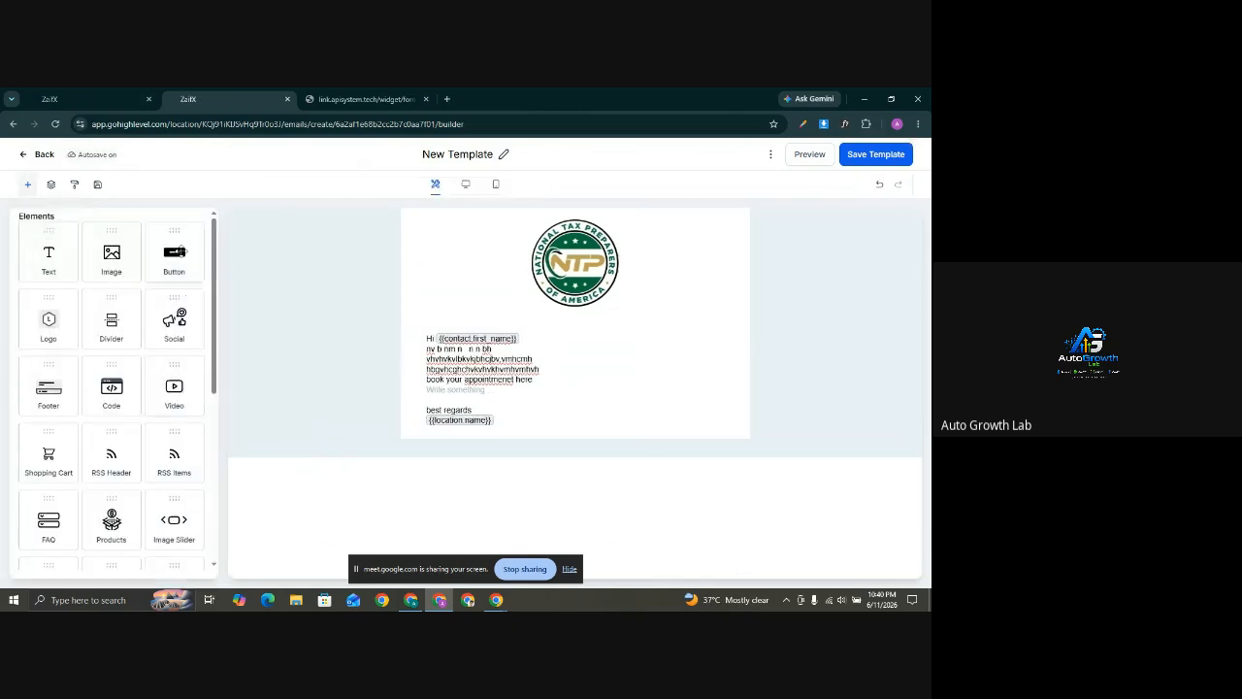
pyautogui.moveTo(180, 252); pyautogui.dragTo(456, 391)
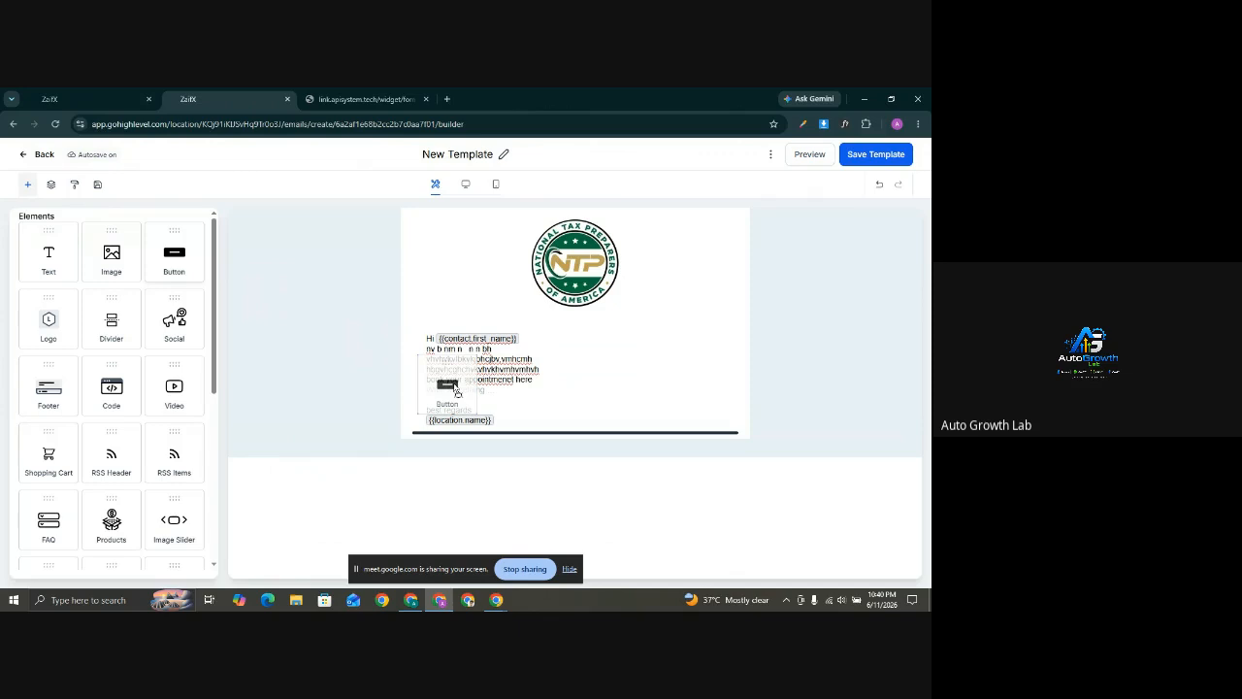
pyautogui.moveTo(457, 391)
pyautogui.mouseDown()
pyautogui.moveTo(468, 414)
pyautogui.moveTo(473, 404)
pyautogui.mouseUp()
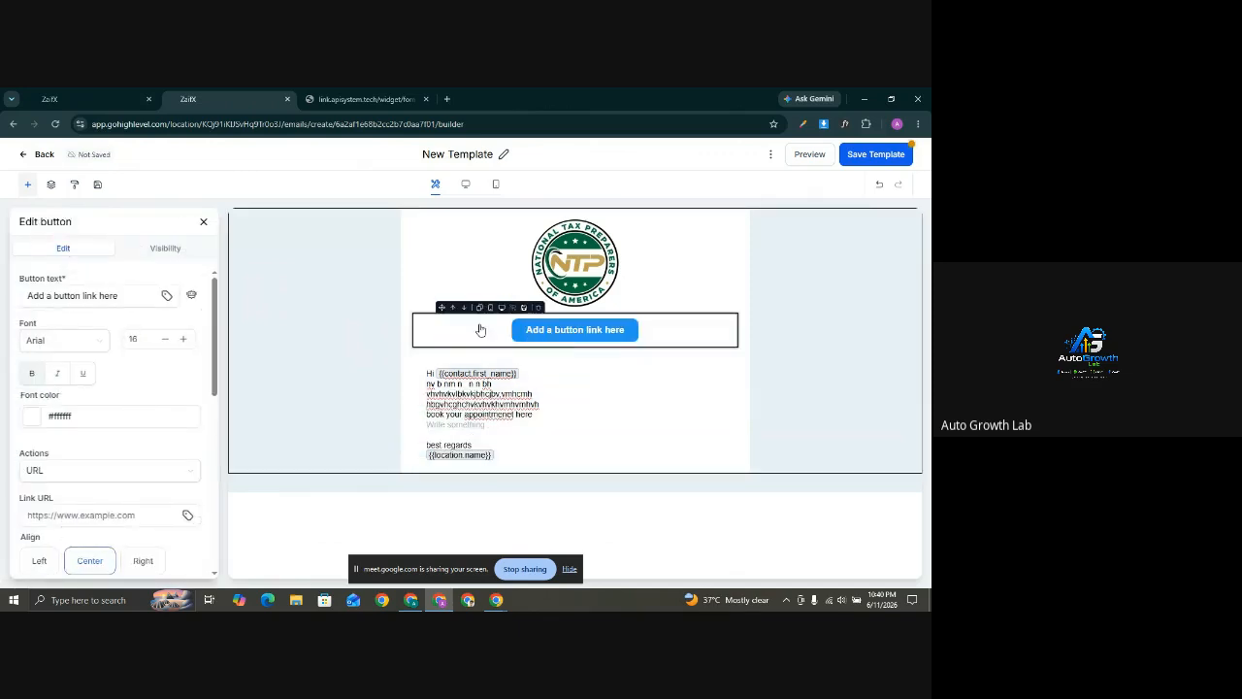
pyautogui.click(463, 310)
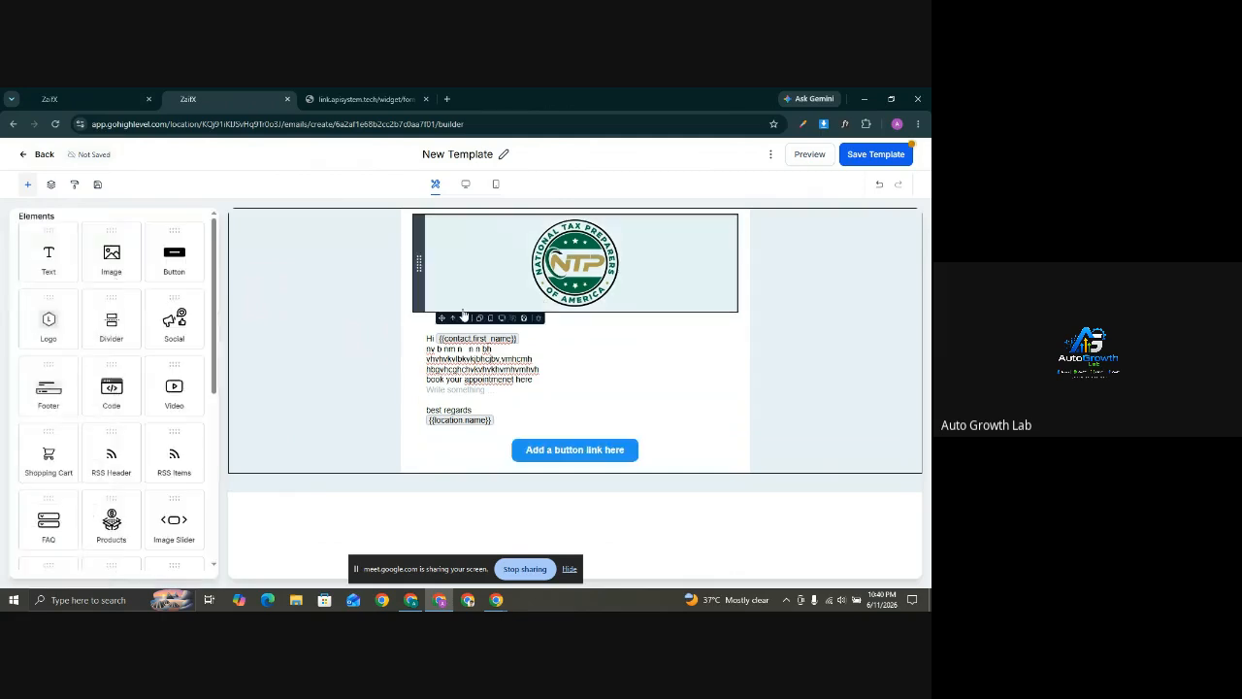
# Remove the "best regards" sign-off and its account name merge field from the body text block
pyautogui.click(521, 418)
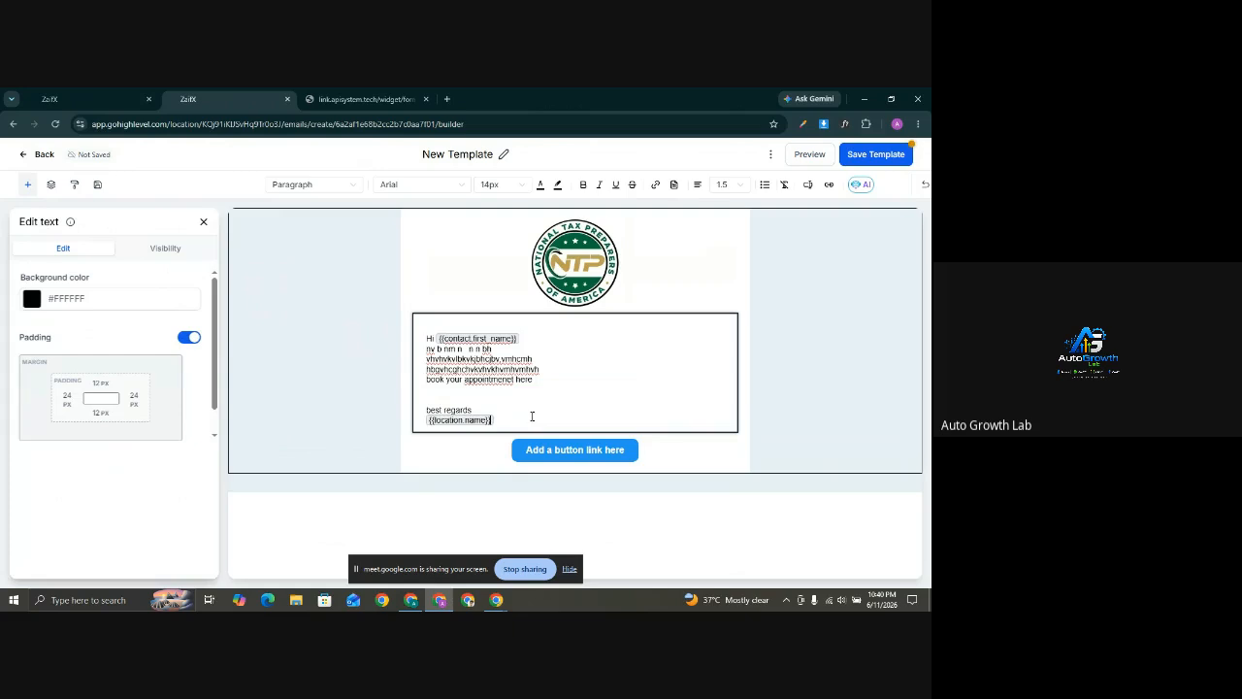
pyautogui.moveTo(529, 419); pyautogui.dragTo(426, 413)
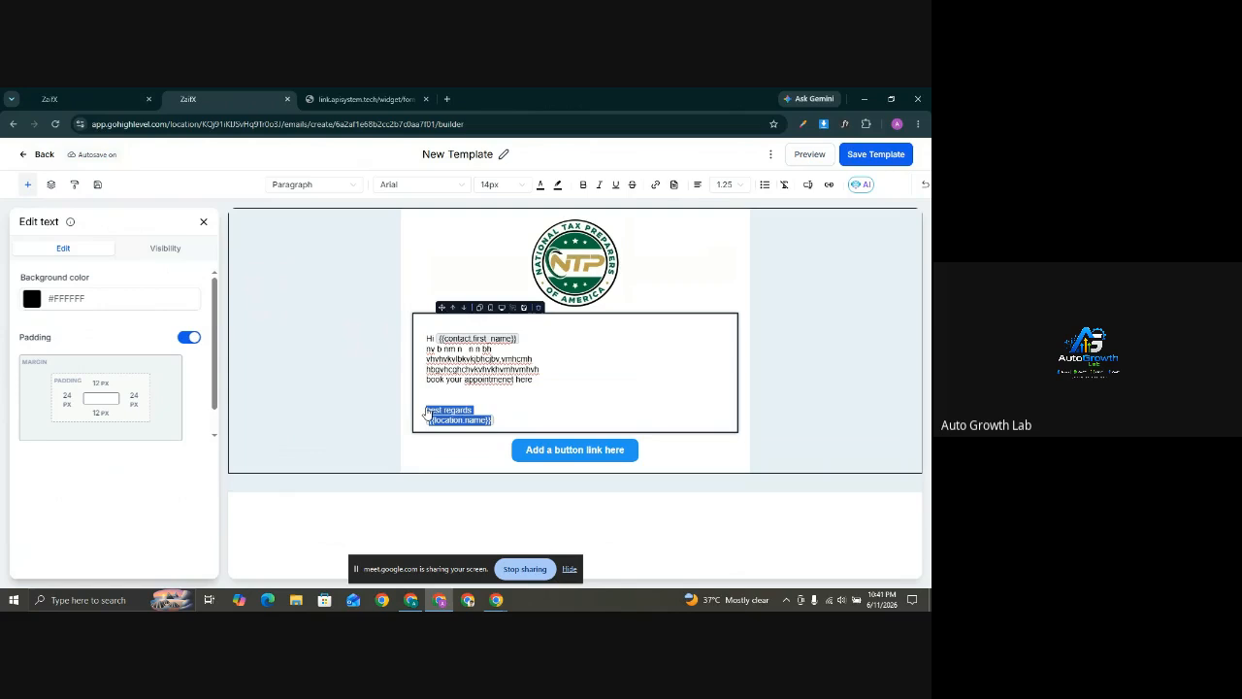
pyautogui.press('BackSpace')
pyautogui.press('BackSpace')
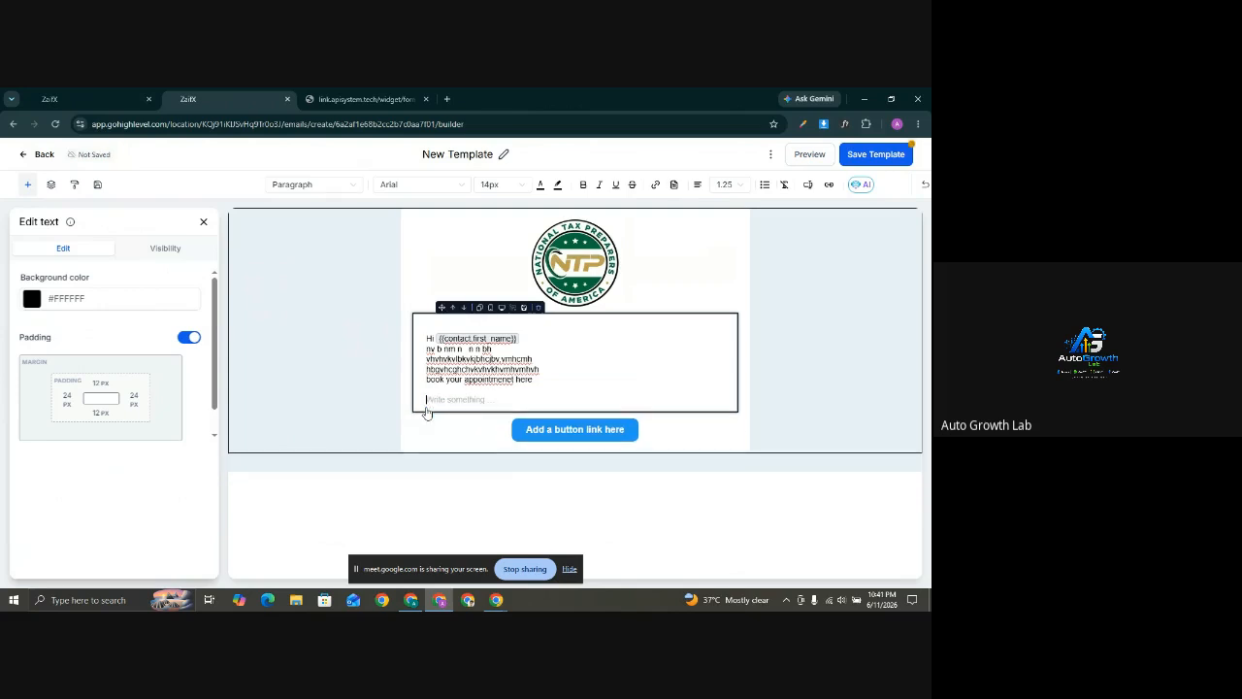
pyautogui.hotkey('ctrl', 'a')
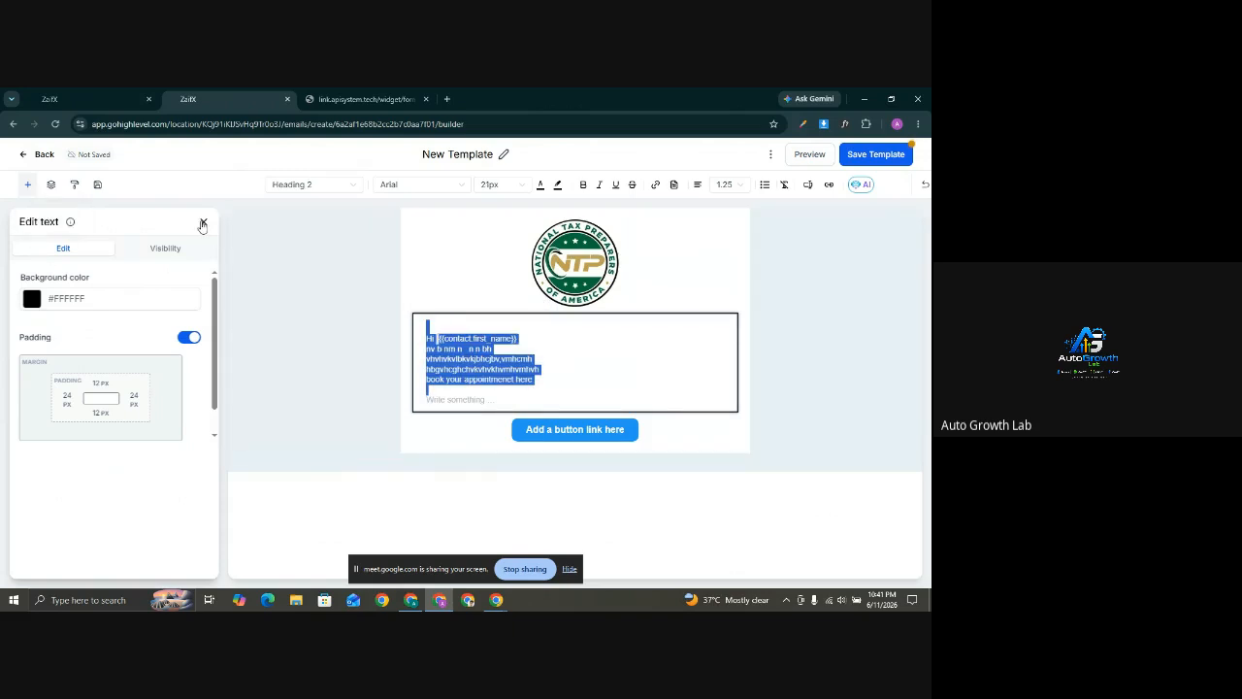
# Add a new text element to the email and move it below the button
pyautogui.click(203, 222)
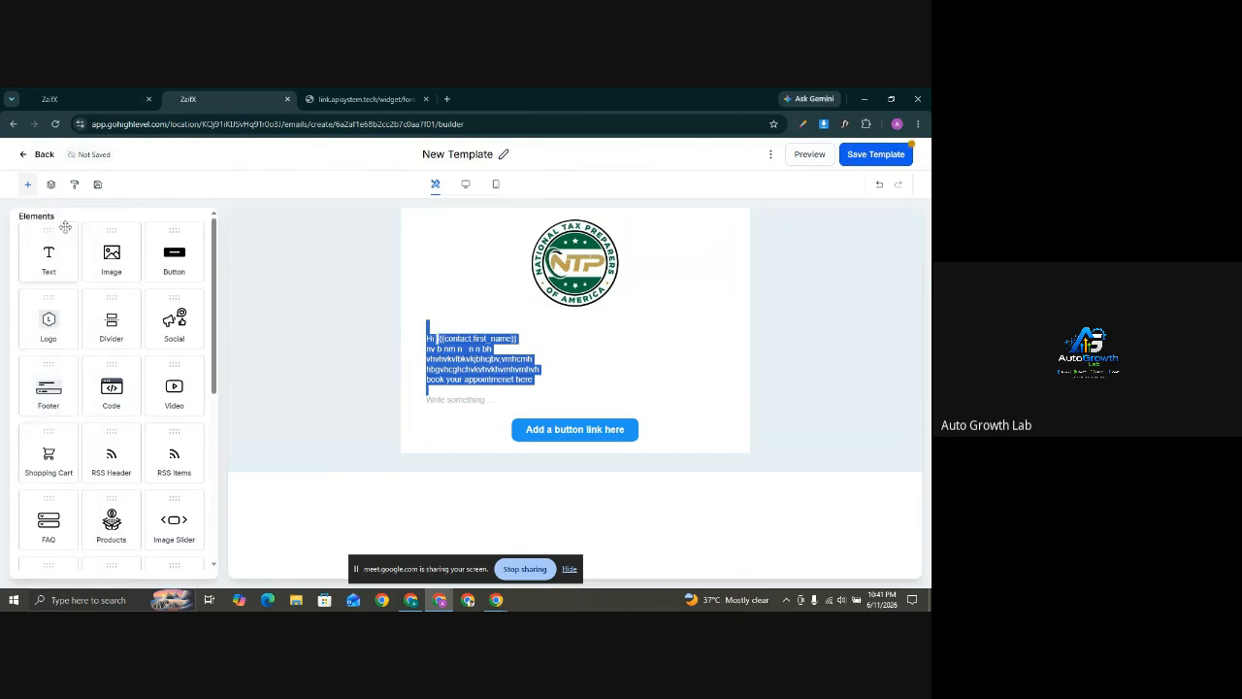
pyautogui.moveTo(52, 254); pyautogui.dragTo(408, 401)
pyautogui.moveTo(437, 414); pyautogui.dragTo(460, 420)
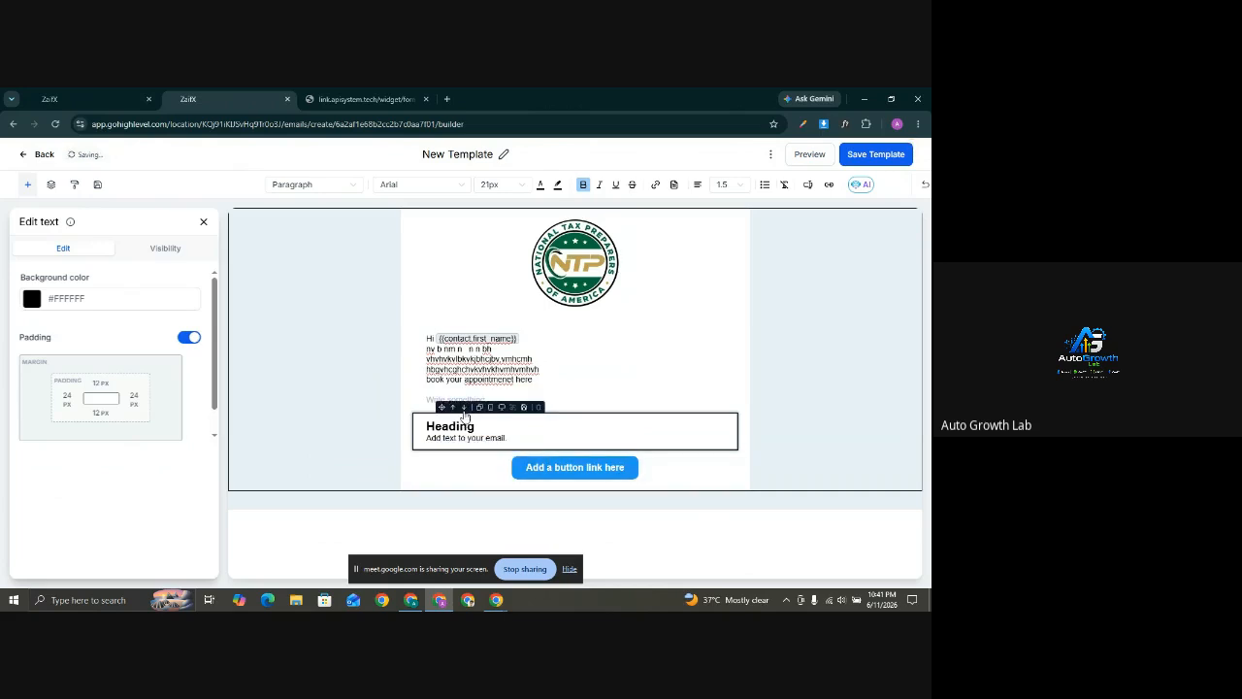
pyautogui.click(464, 409)
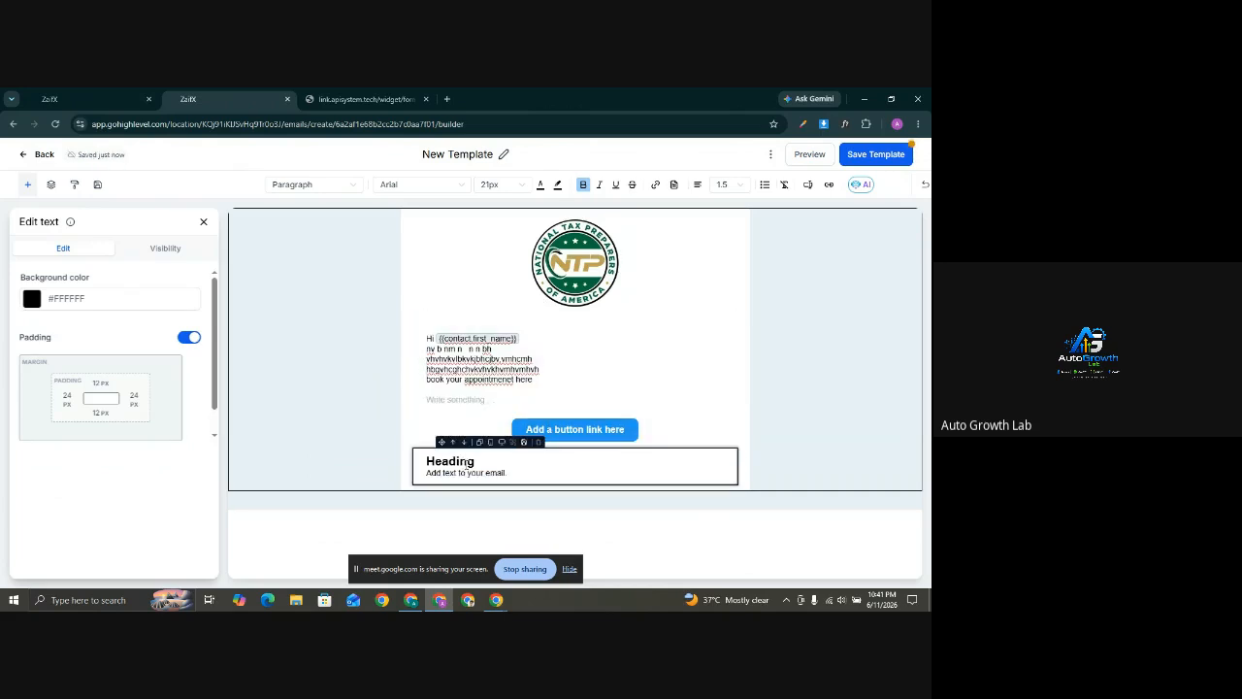
# Replace the new text block's placeholder heading and text with "best regards" and the {{location.name}} merge field on the line below
pyautogui.doubleClick(468, 463)
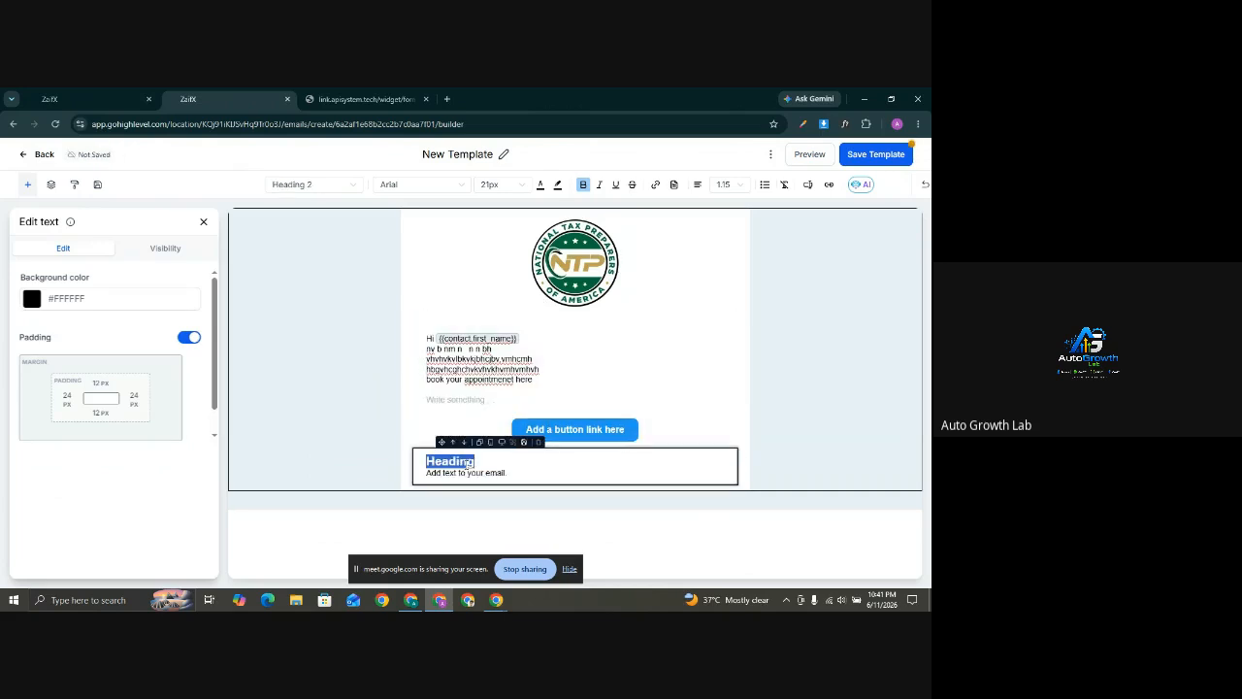
pyautogui.tripleClick(477, 472)
pyautogui.press('BackSpace')
pyautogui.press('BackSpace')
pyautogui.press('BackSpace')
pyautogui.press('BackSpace')
pyautogui.press('BackSpace')
pyautogui.press('BackSpace')
pyautogui.press('BackSpace')
pyautogui.press('BackSpace')
pyautogui.press('BackSpace')
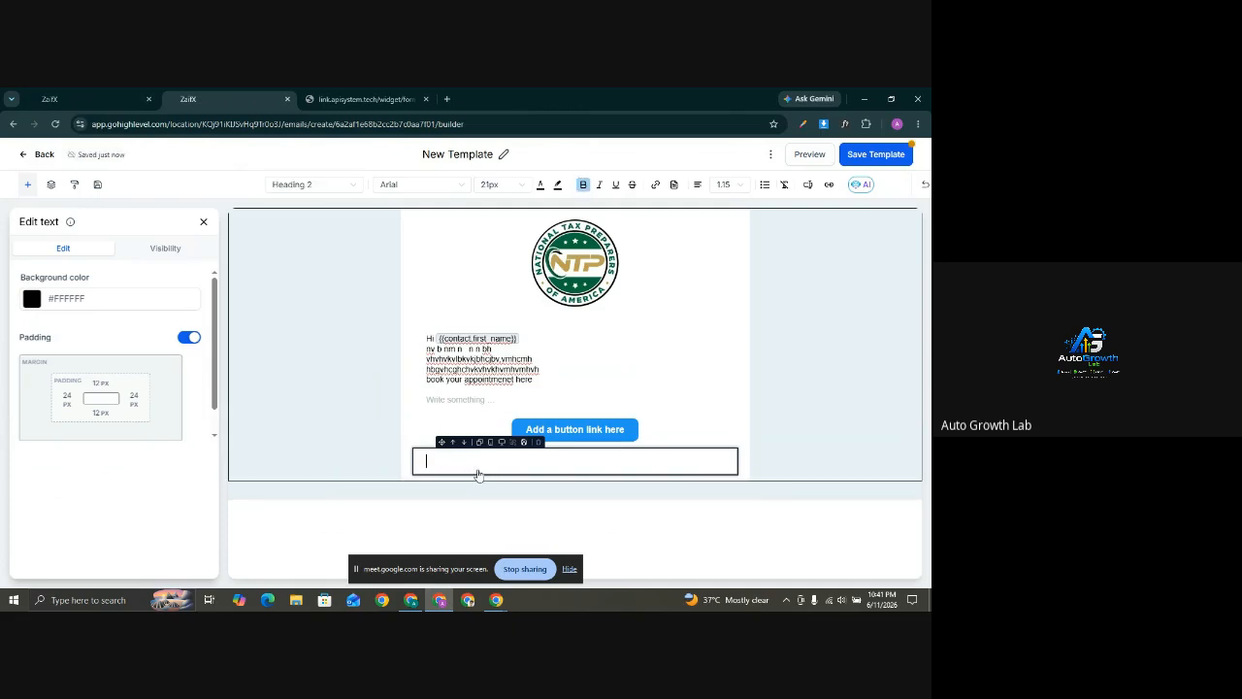
pyautogui.press('BackSpace')
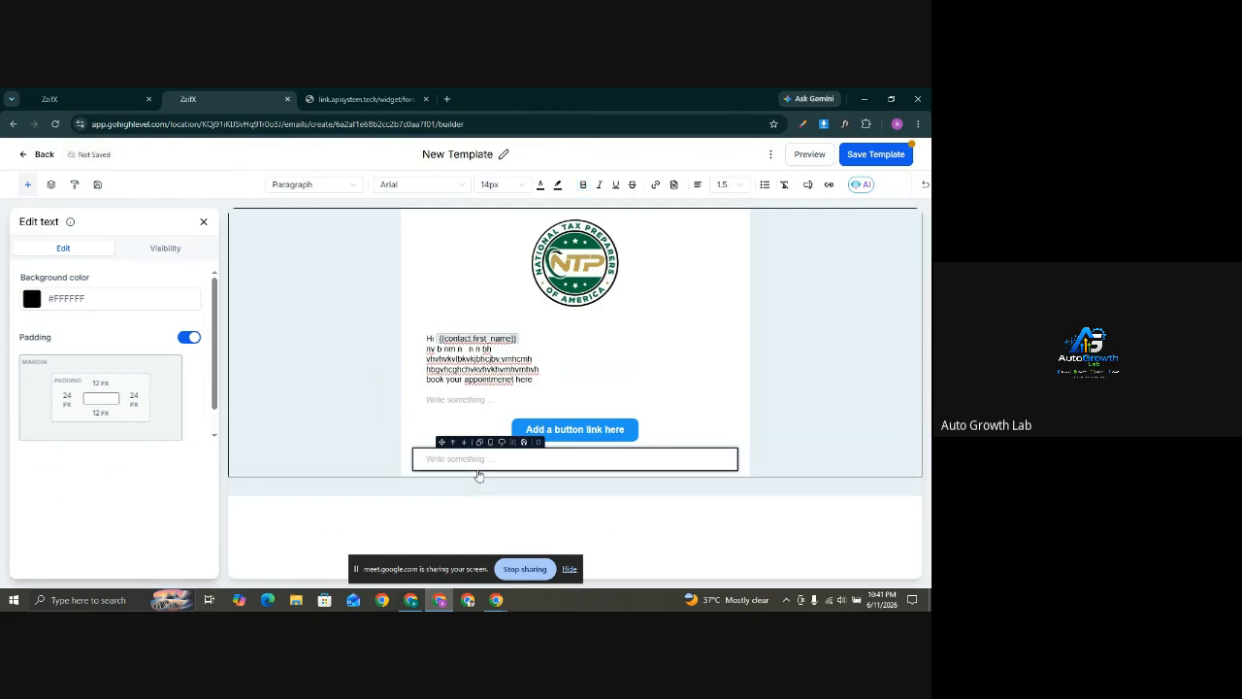
pyautogui.write('Best regards {{location.name}}')
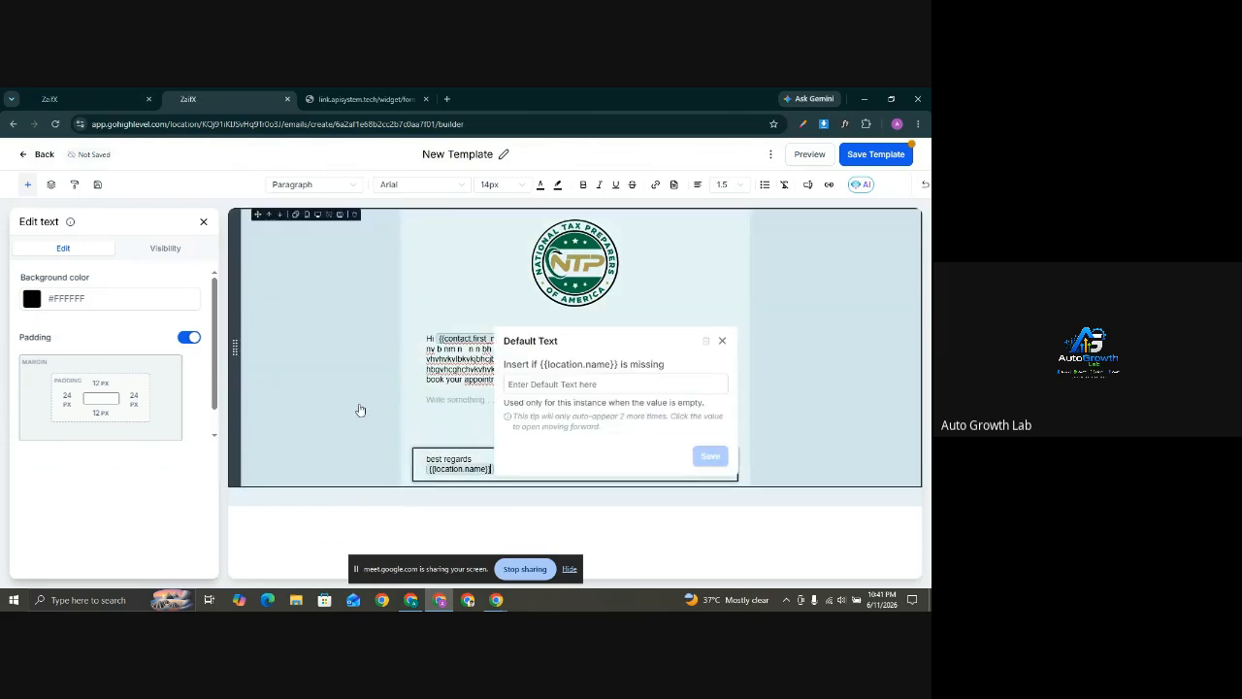
pyautogui.click(359, 410)
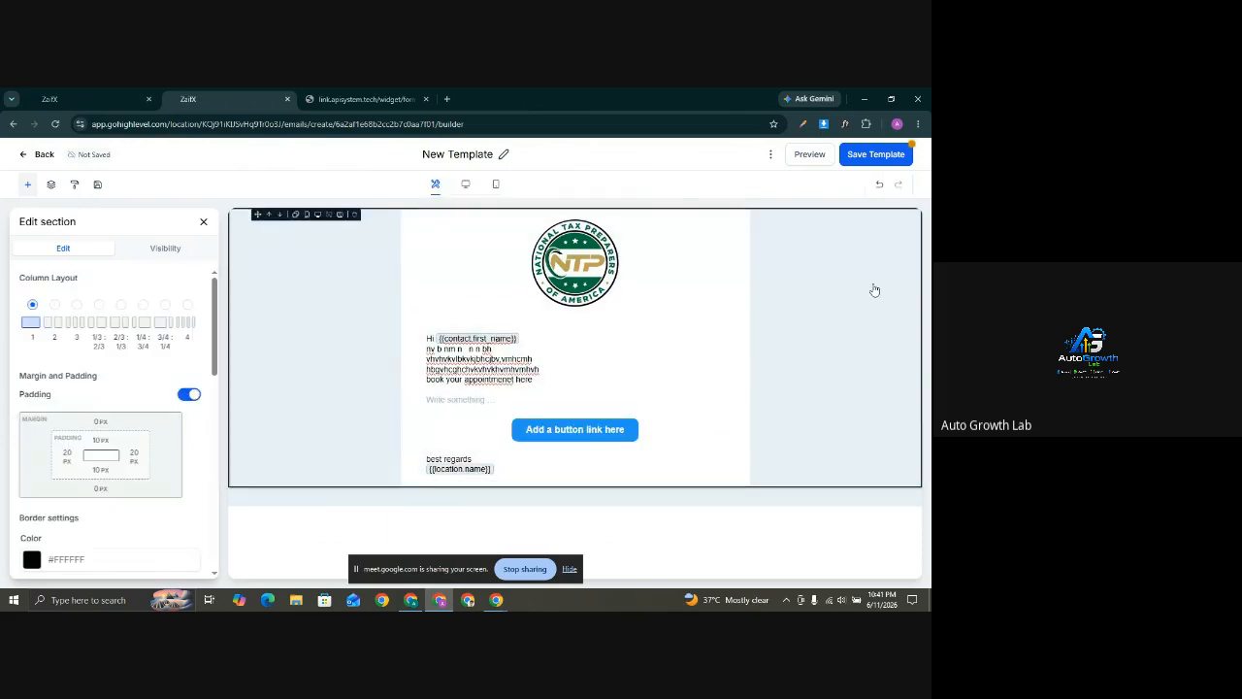
# Remove one blank line at the end of the body text and set the button's text to "book your appointment here"
pyautogui.click(445, 399)
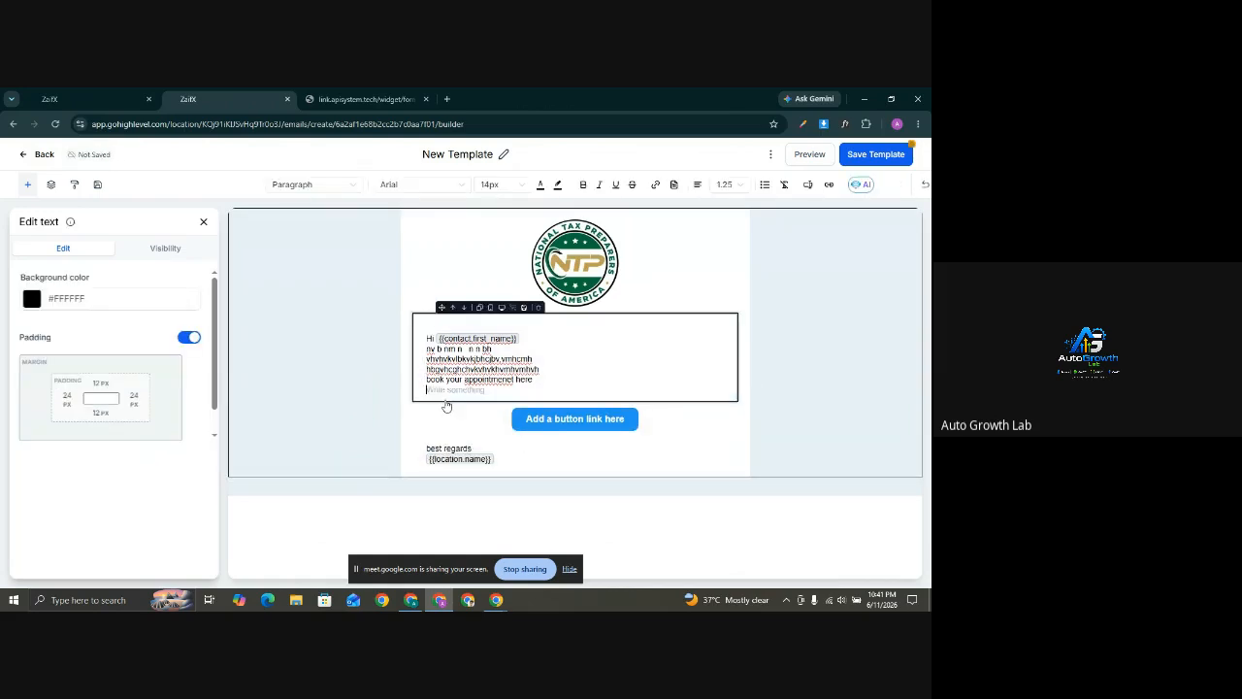
pyautogui.click(874, 295)
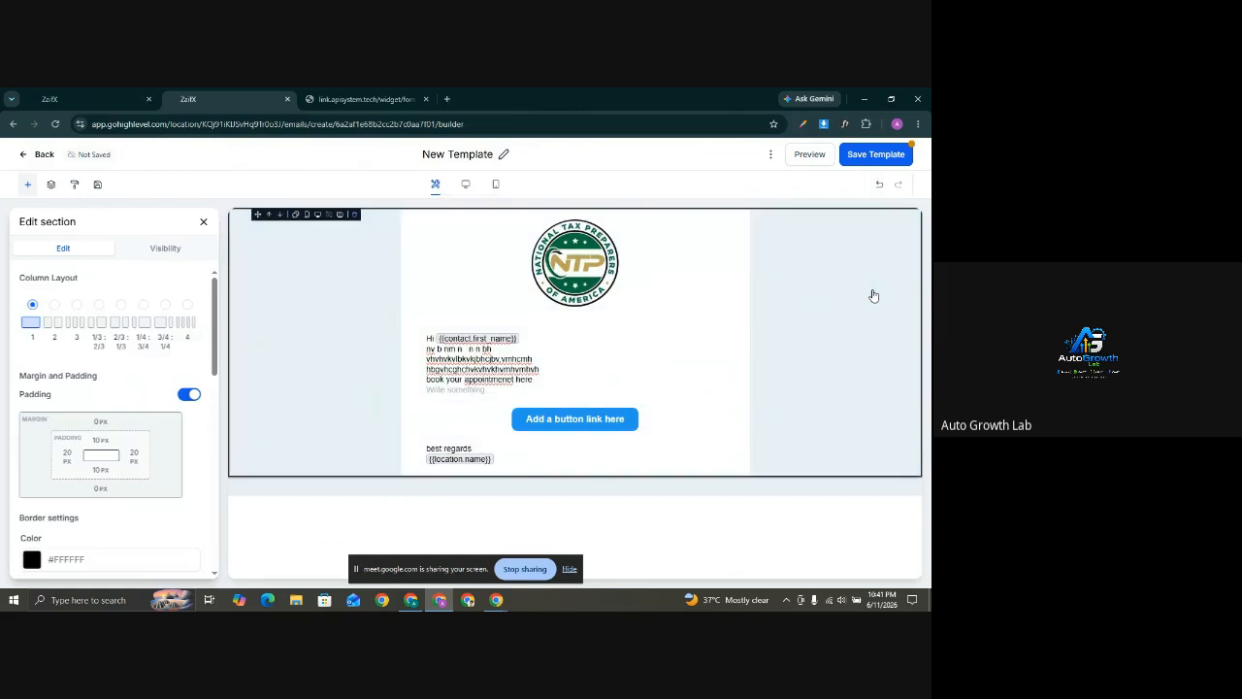
pyautogui.click(597, 417)
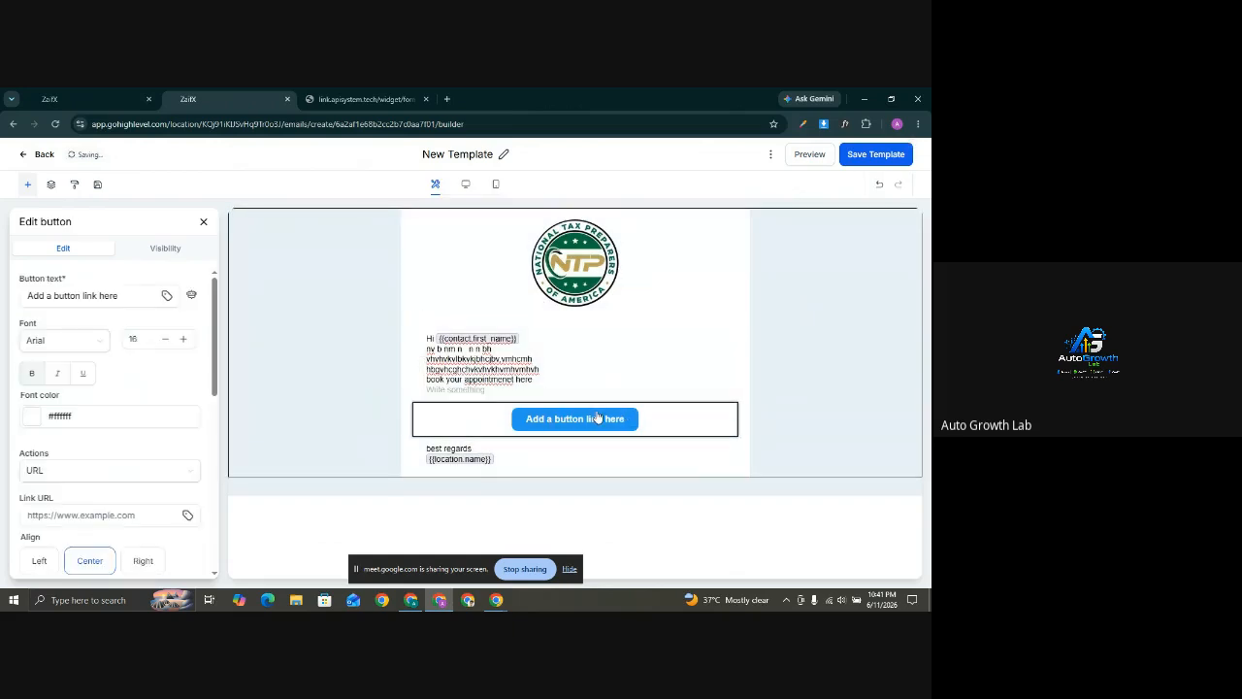
pyautogui.tripleClick(88, 294)
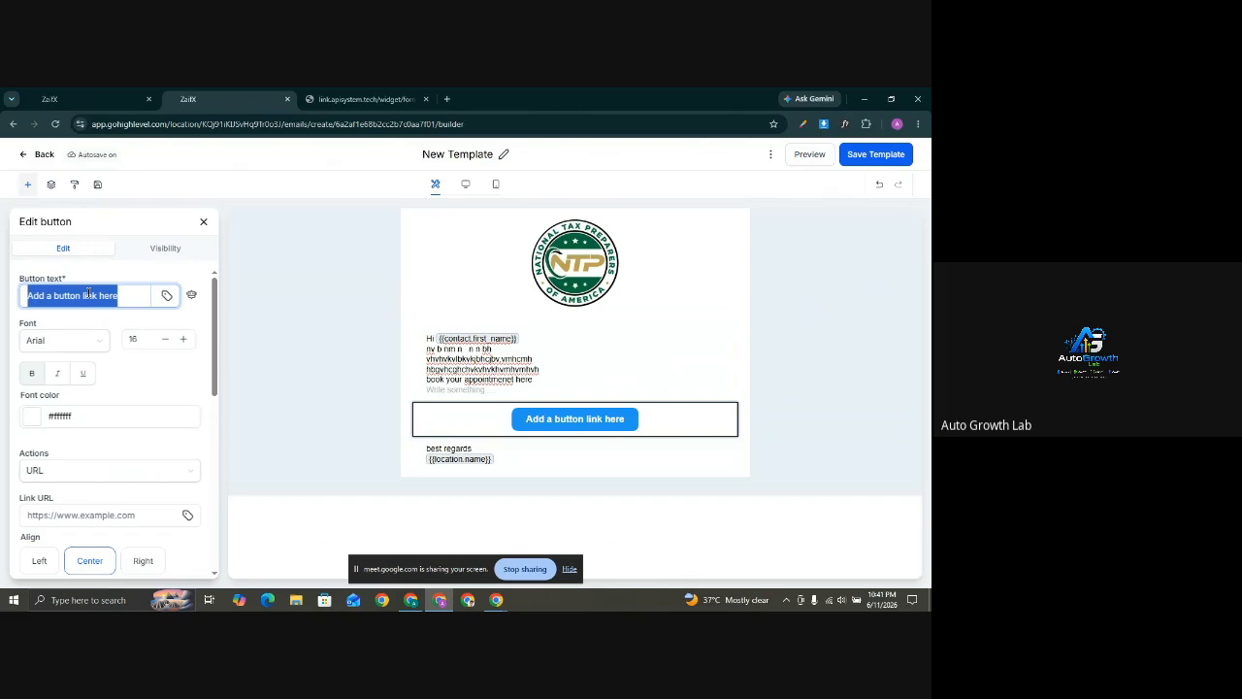
pyautogui.write('book you')
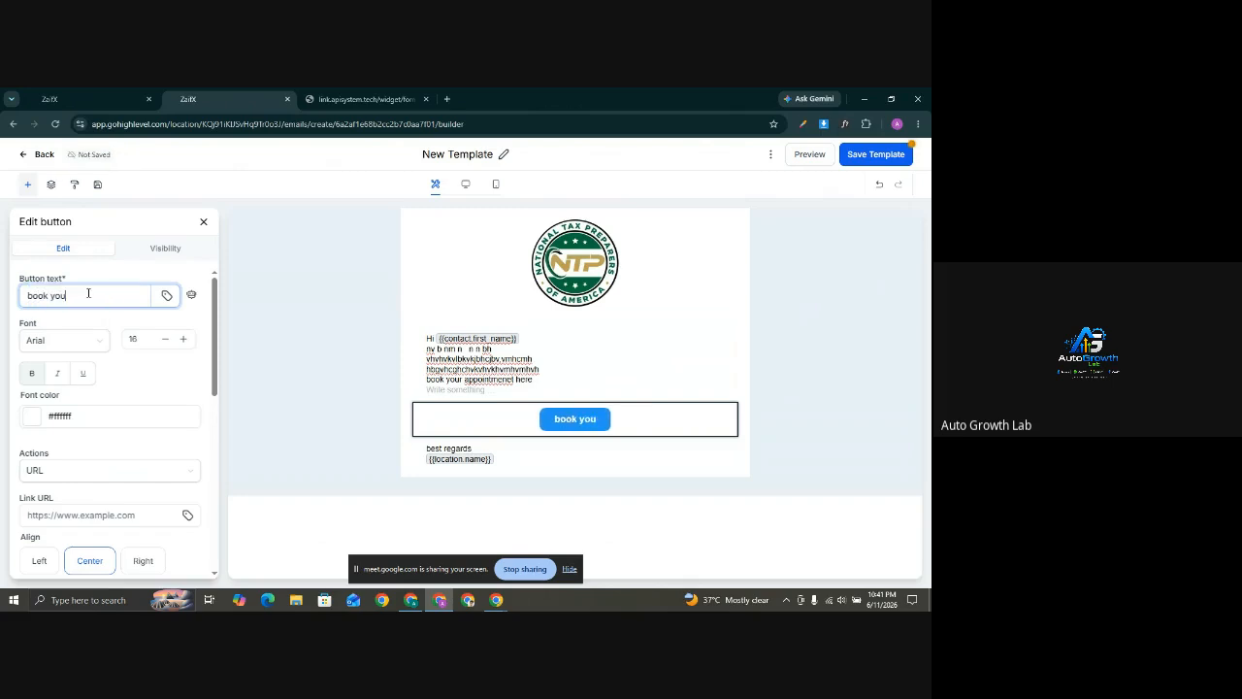
pyautogui.write('r appo')
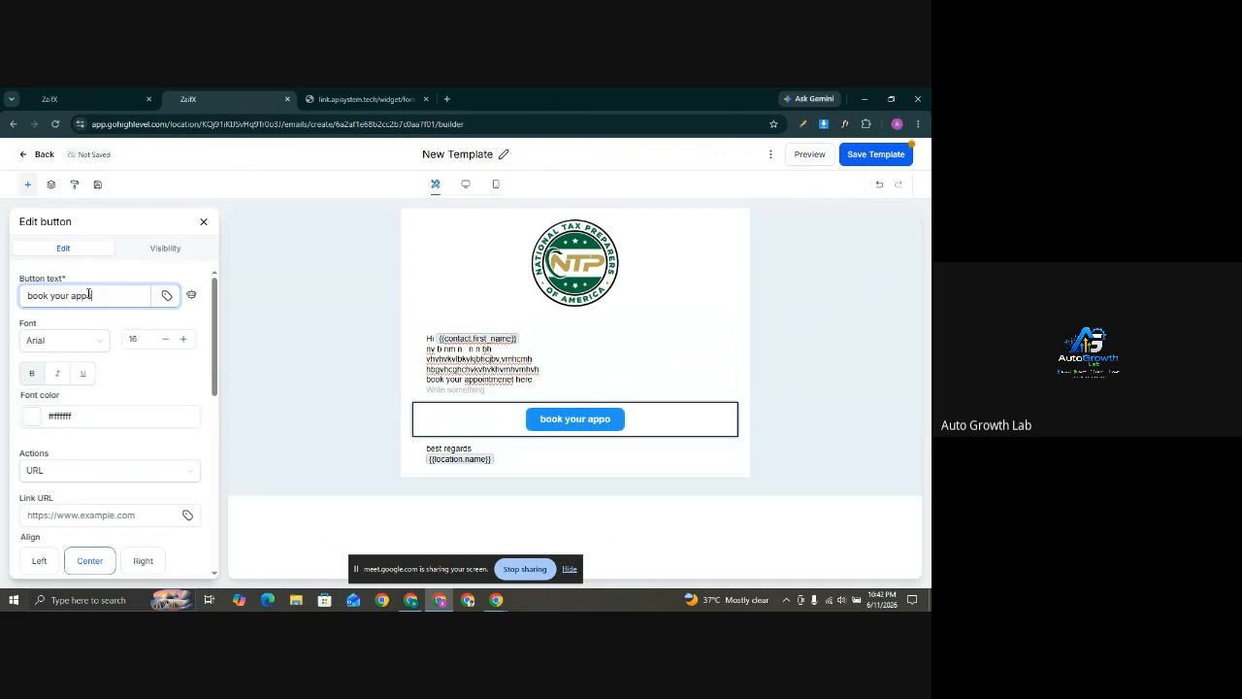
pyautogui.write('intme')
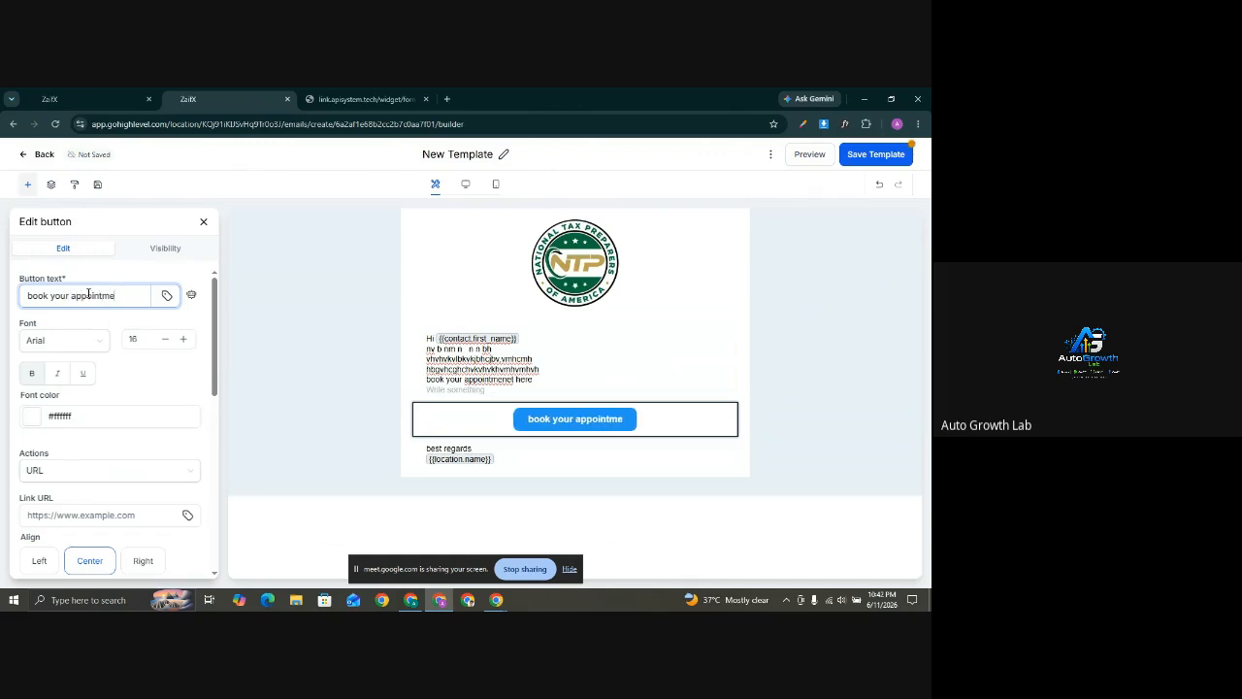
pyautogui.write('nt')
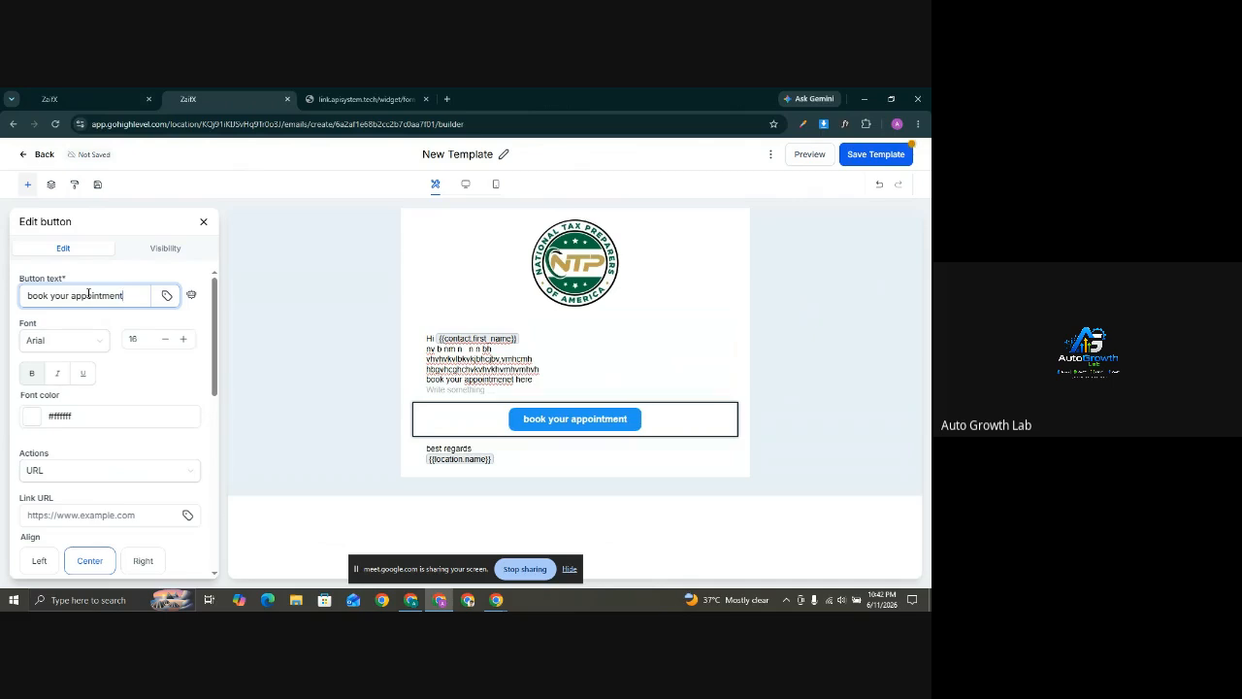
pyautogui.write(' here')
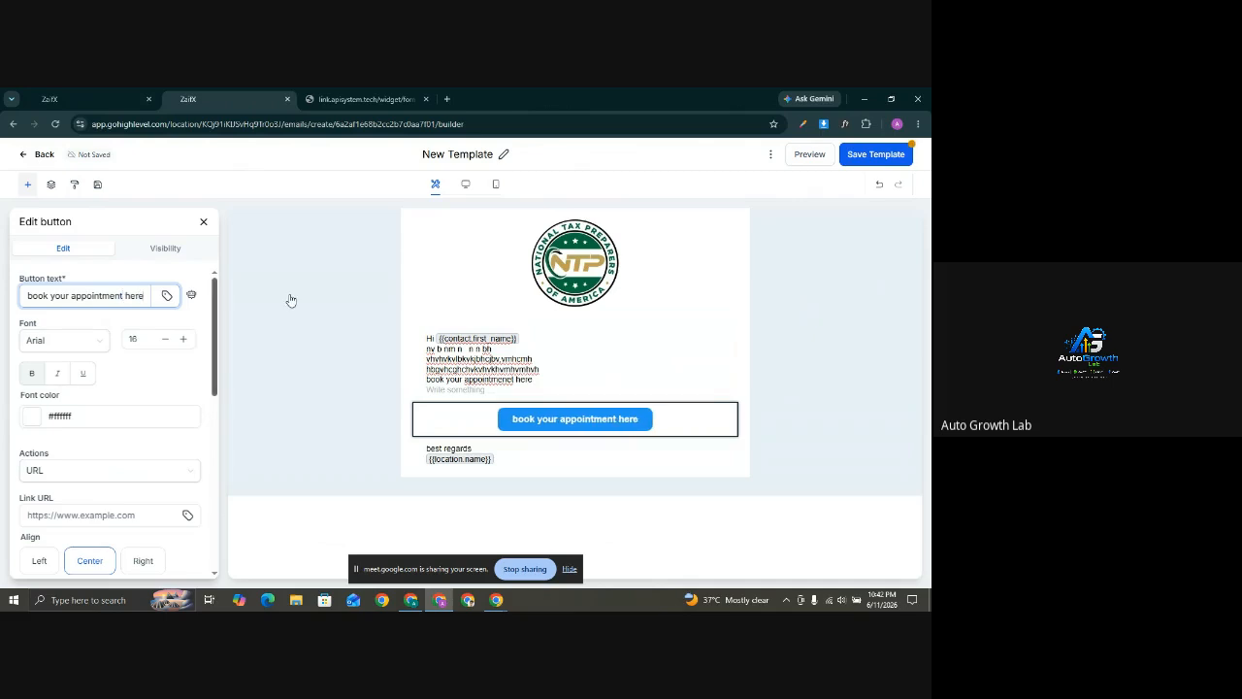
pyautogui.click(806, 284)
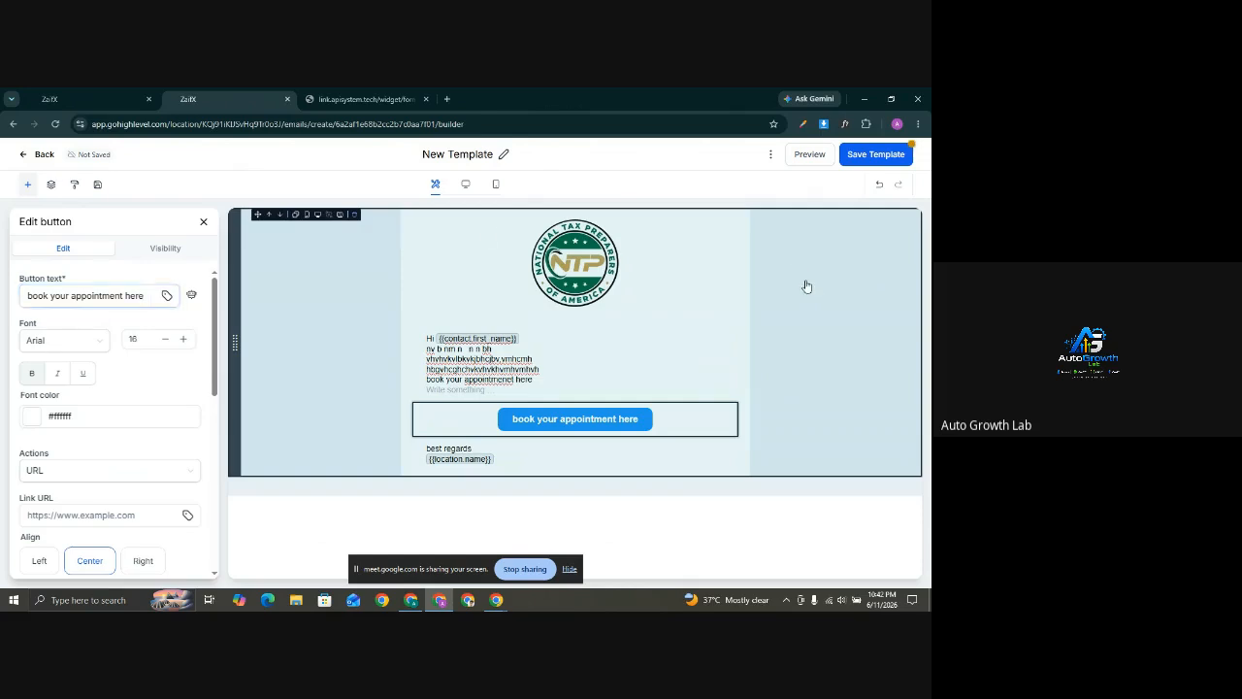
# Save the template and remove the blank line above the greeting in the body text block
pyautogui.click(867, 156)
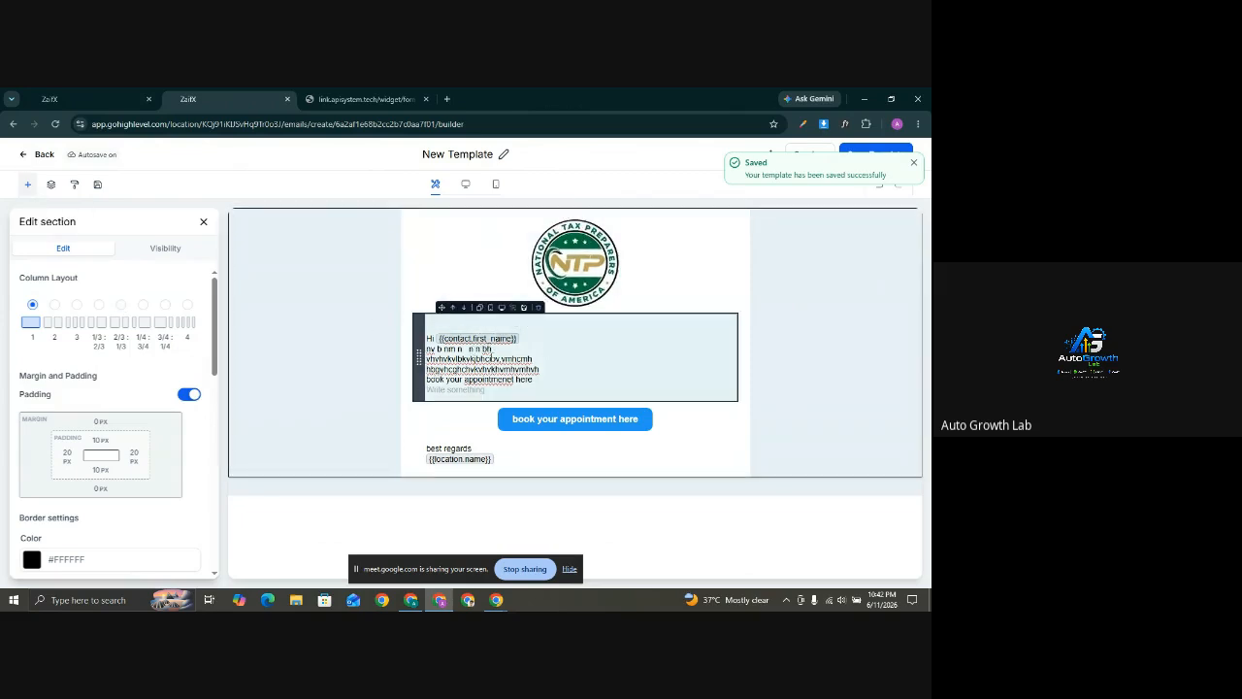
pyautogui.click(437, 324)
pyautogui.click(427, 338)
pyautogui.press('BackSpace')
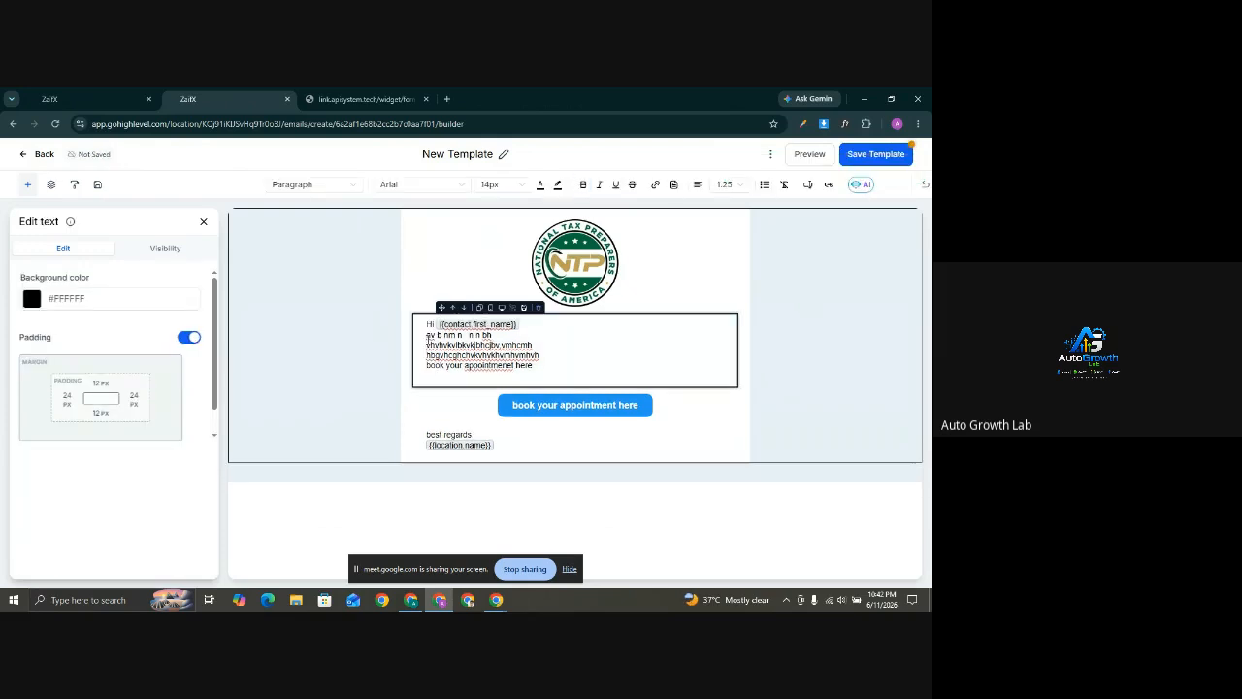
pyautogui.click(48, 302)
pyautogui.click(70, 273)
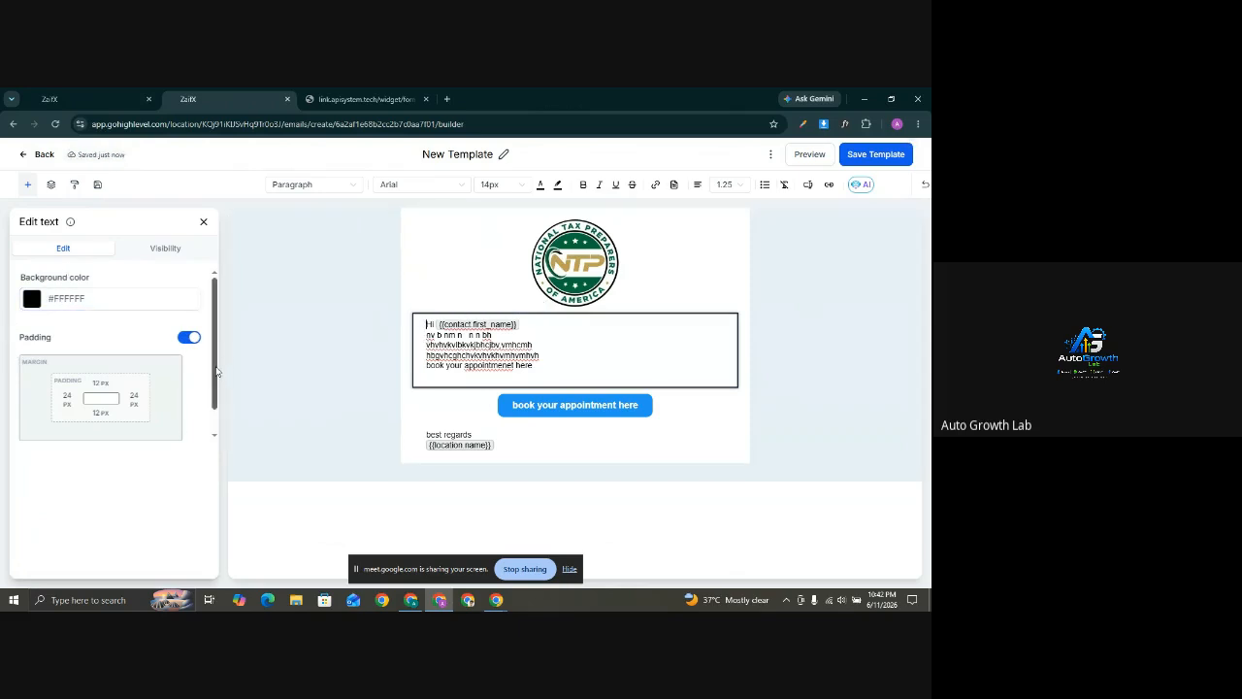
# Select the appointment button and choose URL as its action
pyautogui.click(518, 412)
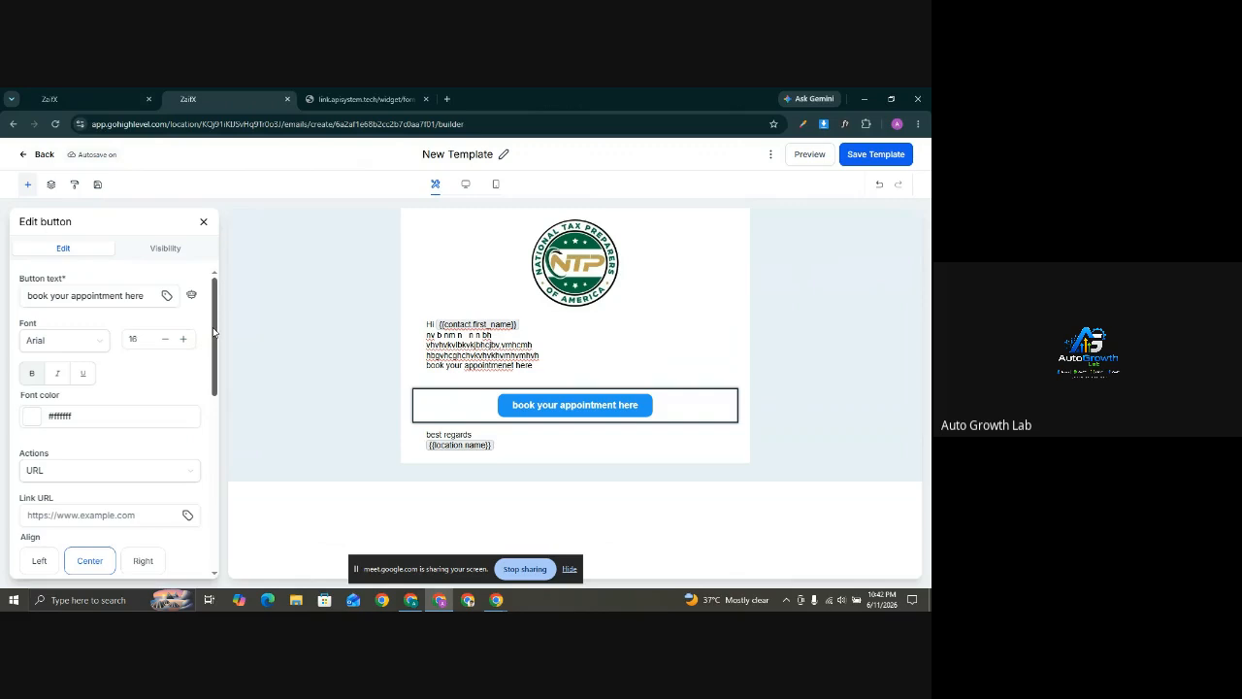
pyautogui.moveTo(214, 332); pyautogui.dragTo(207, 383)
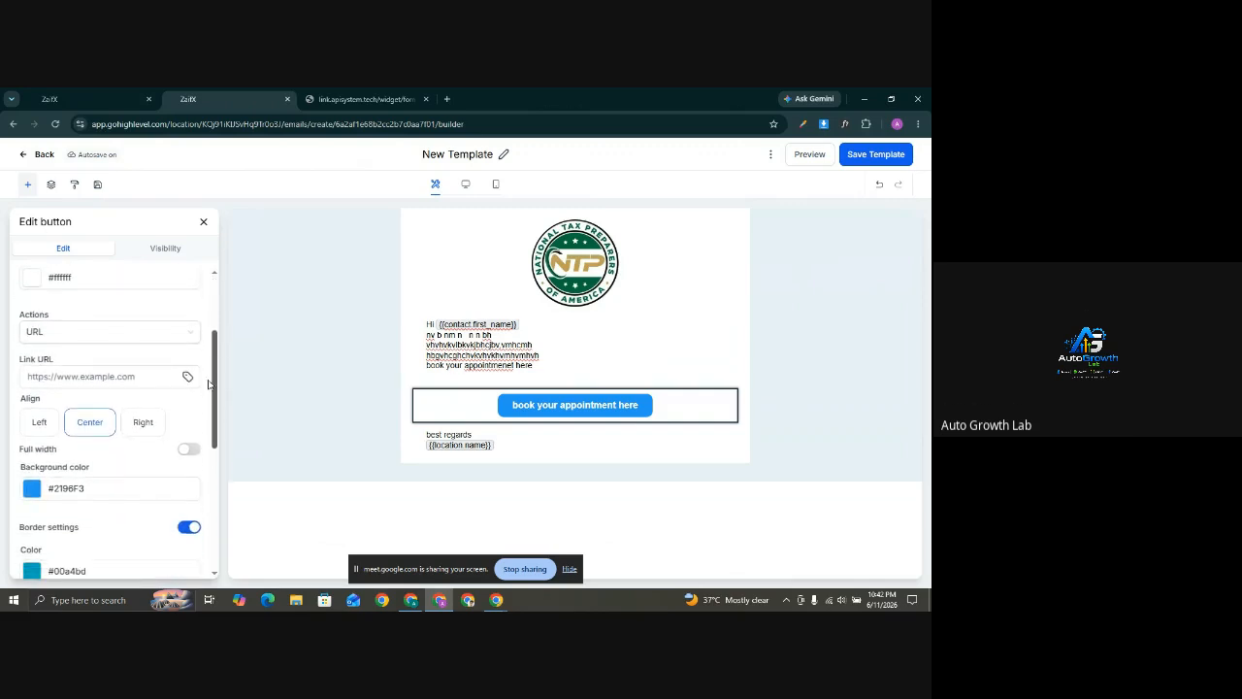
pyautogui.scroll(3, 127, 367)
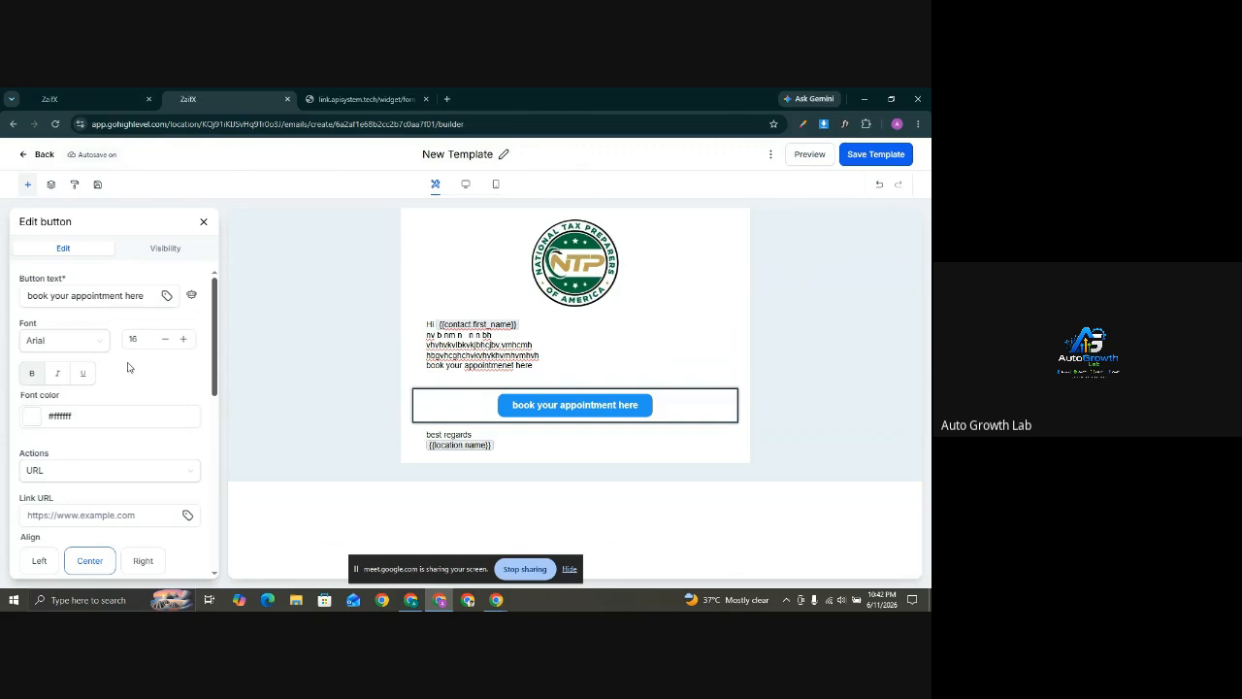
pyautogui.click(74, 474)
pyautogui.click(74, 475)
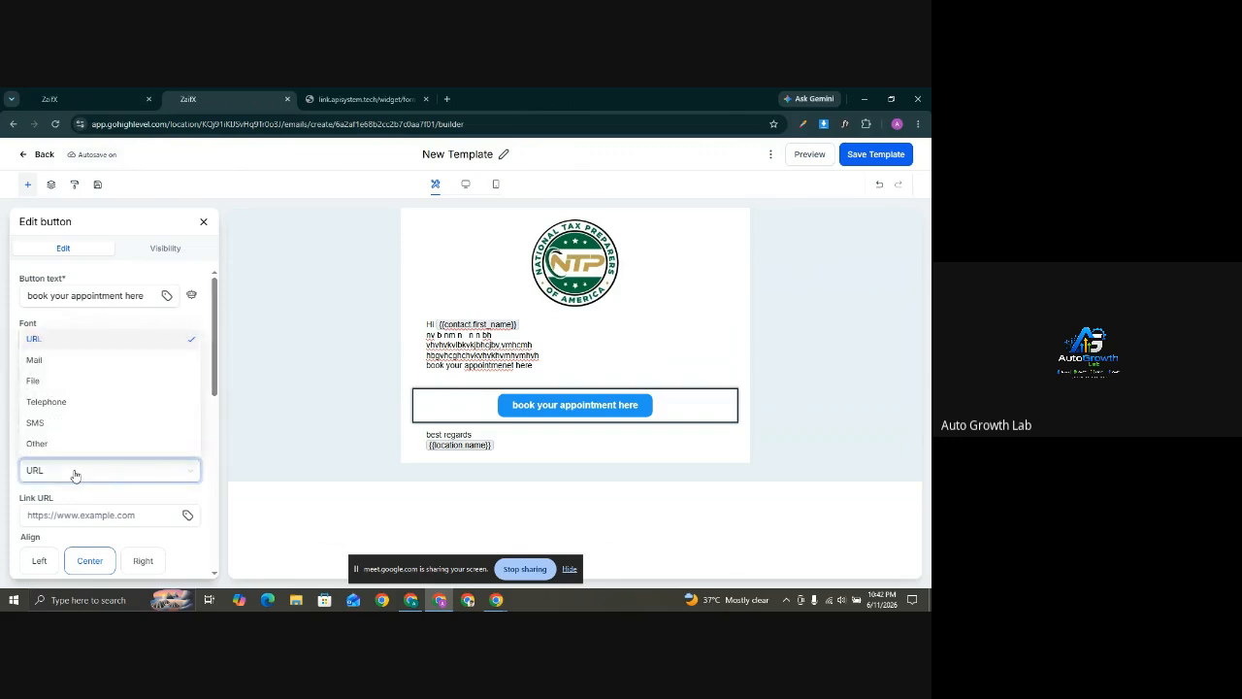
pyautogui.click(67, 339)
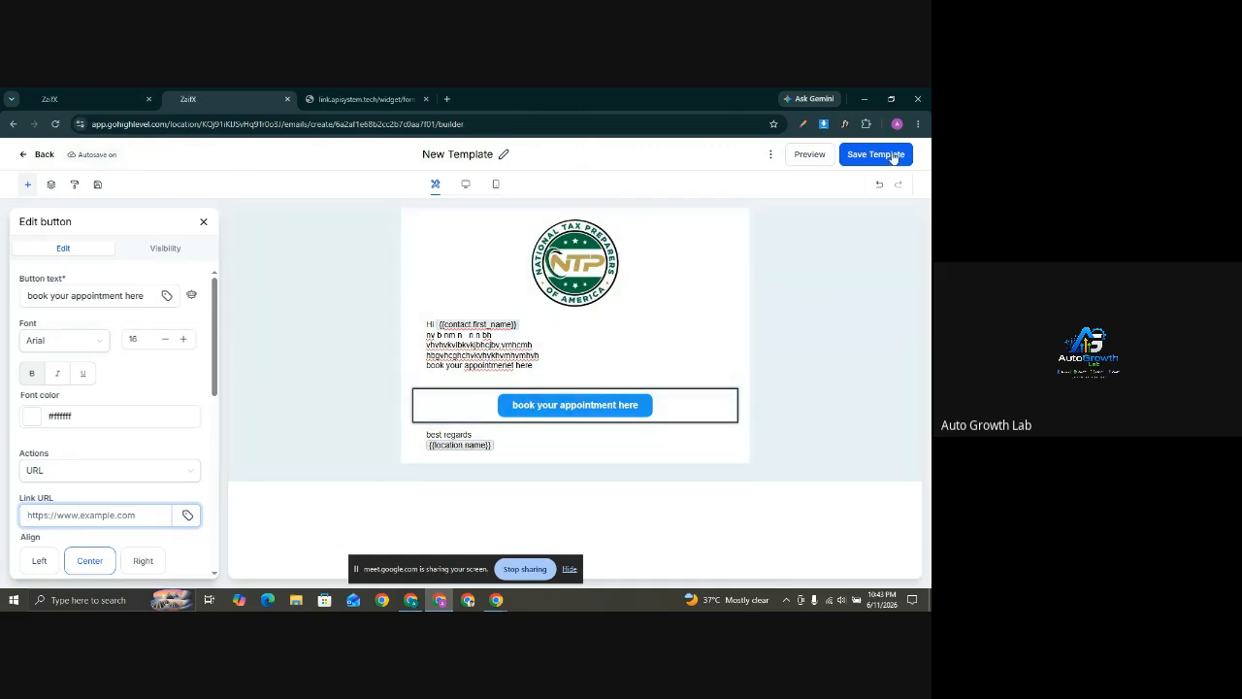
# Rename the email template to "test templete" and save it
pyautogui.click(468, 154)
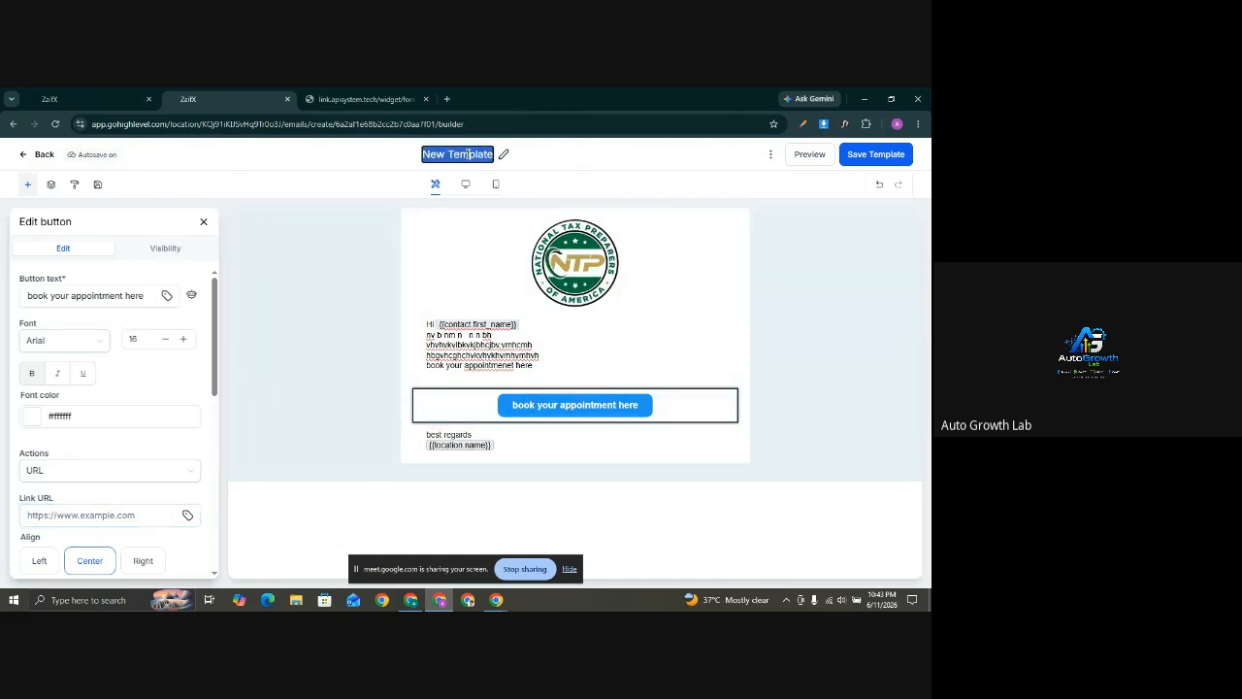
pyautogui.press('BackSpace')
pyautogui.write('test')
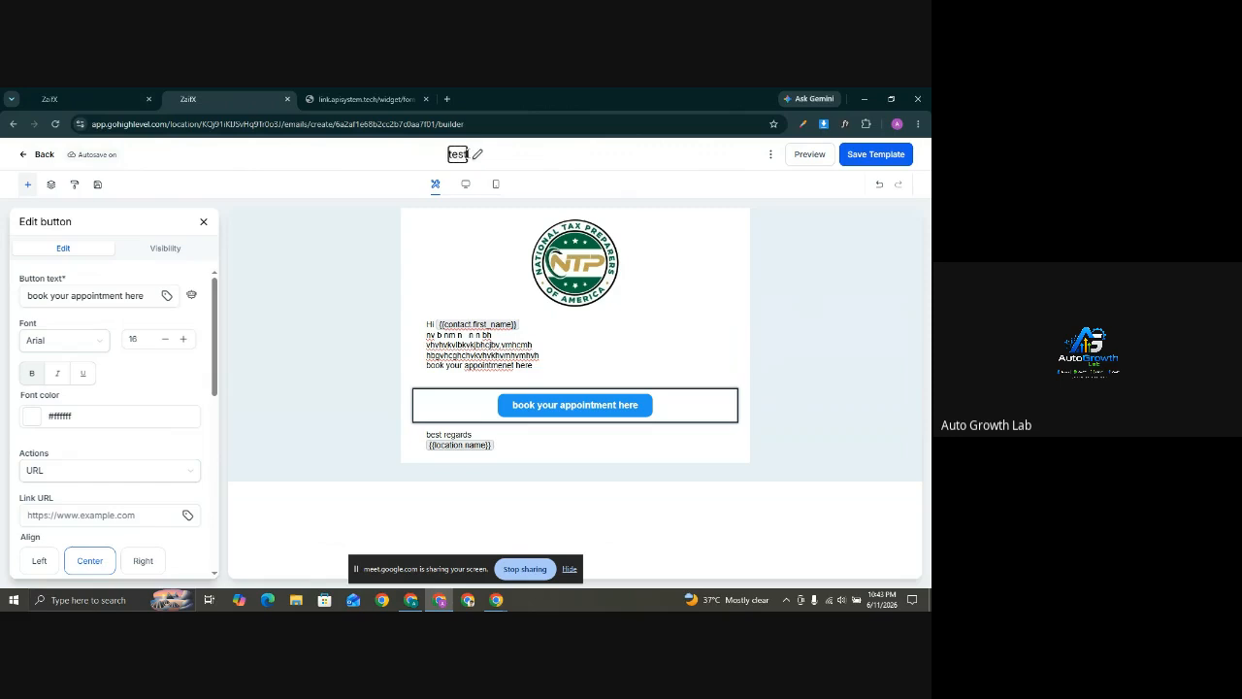
pyautogui.write(' tlmplete')
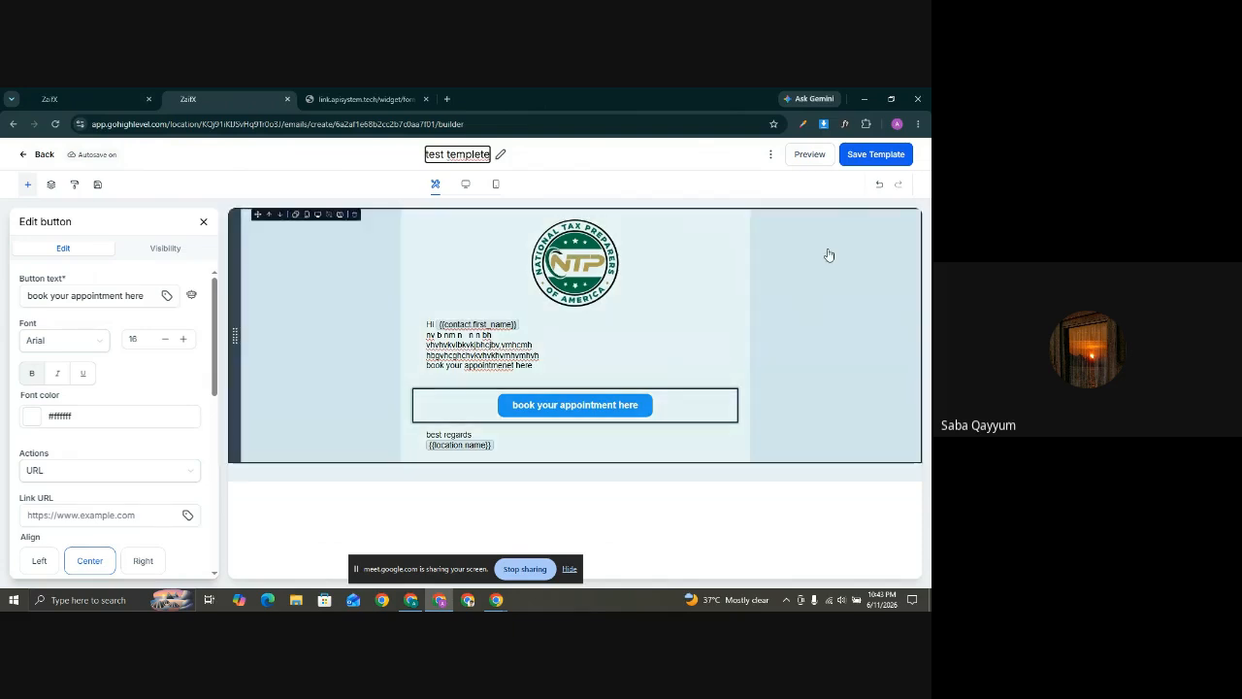
pyautogui.click(886, 156)
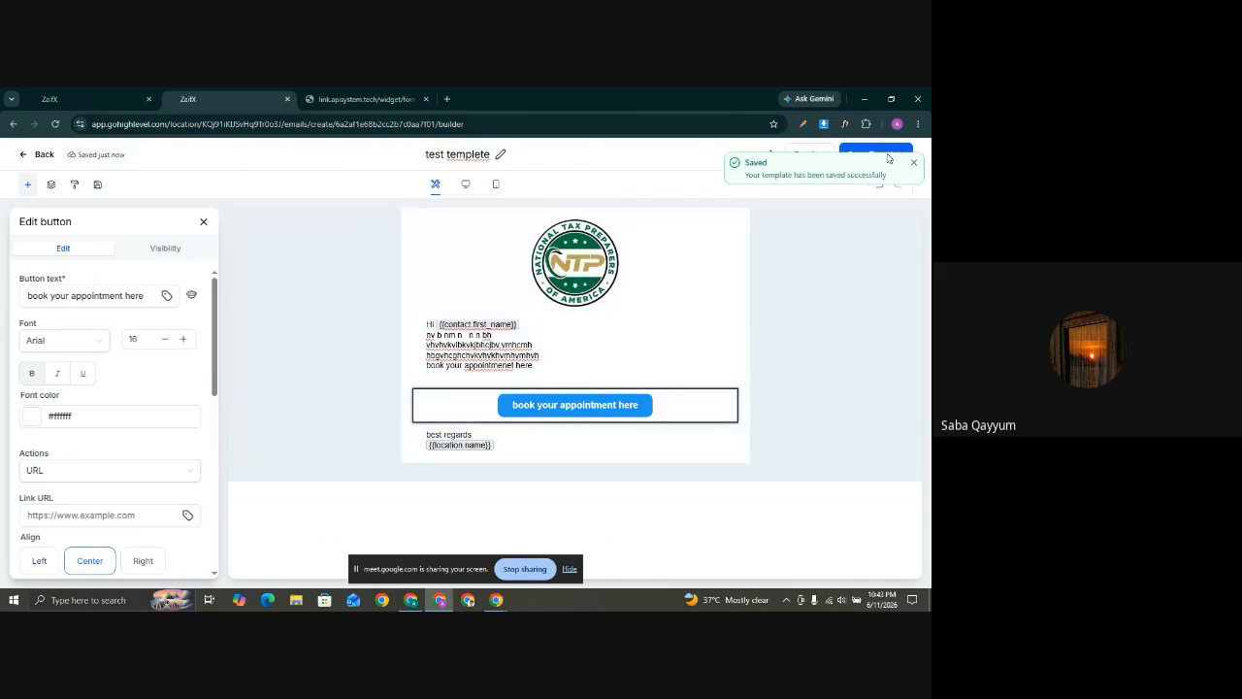
pyautogui.click(355, 89)
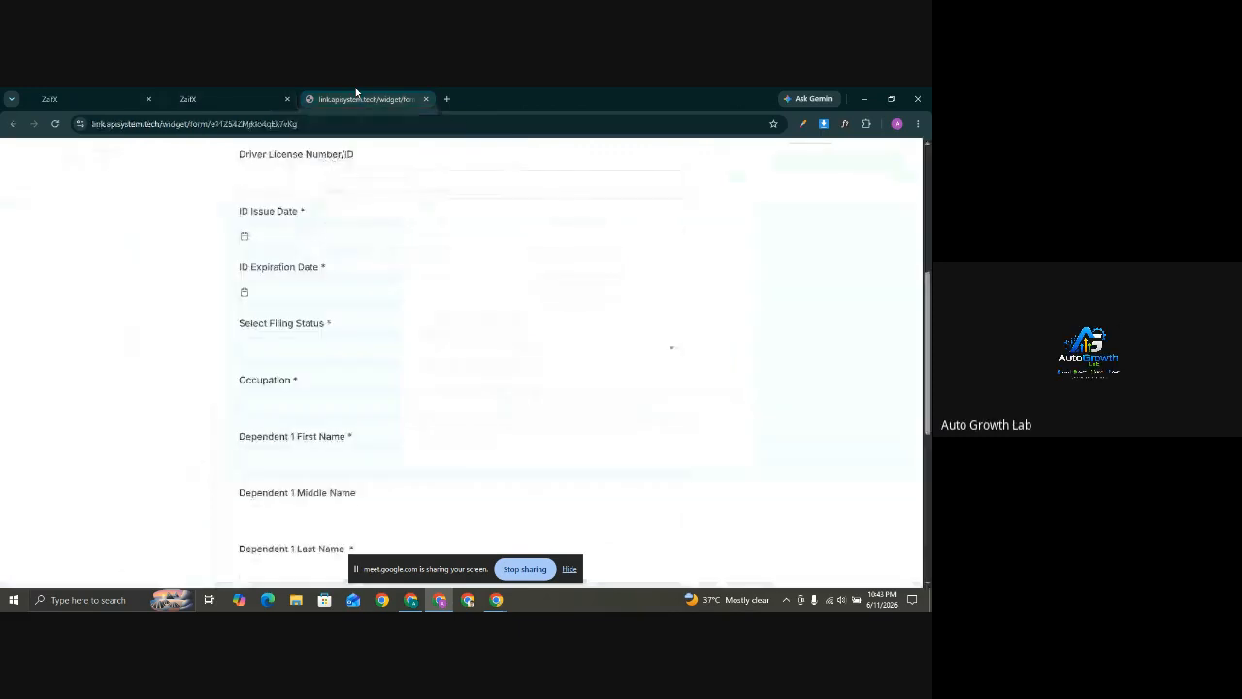
pyautogui.click(222, 98)
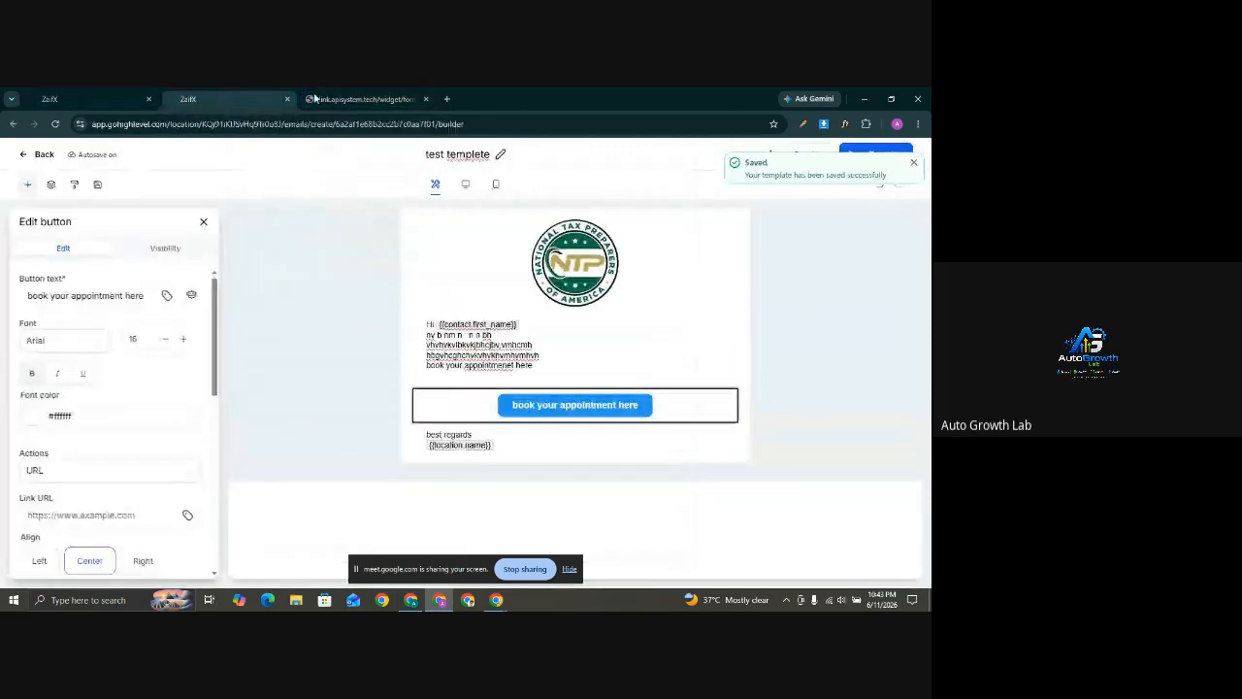
pyautogui.click(372, 94)
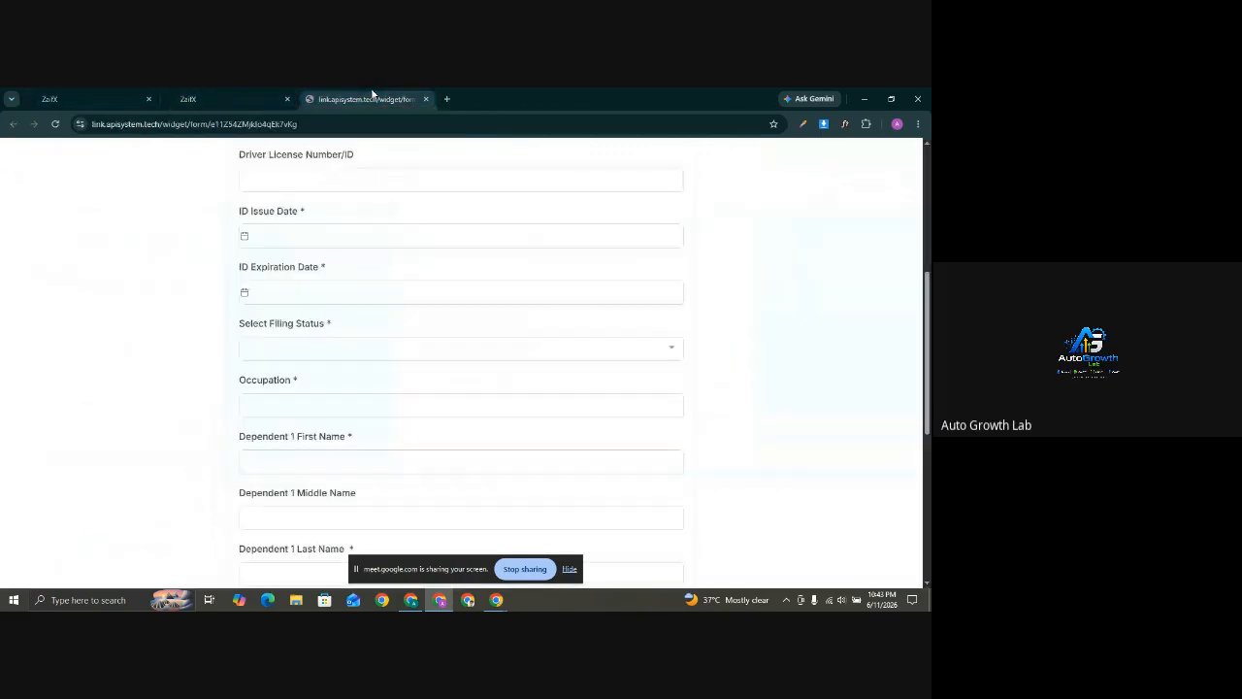
pyautogui.click(214, 93)
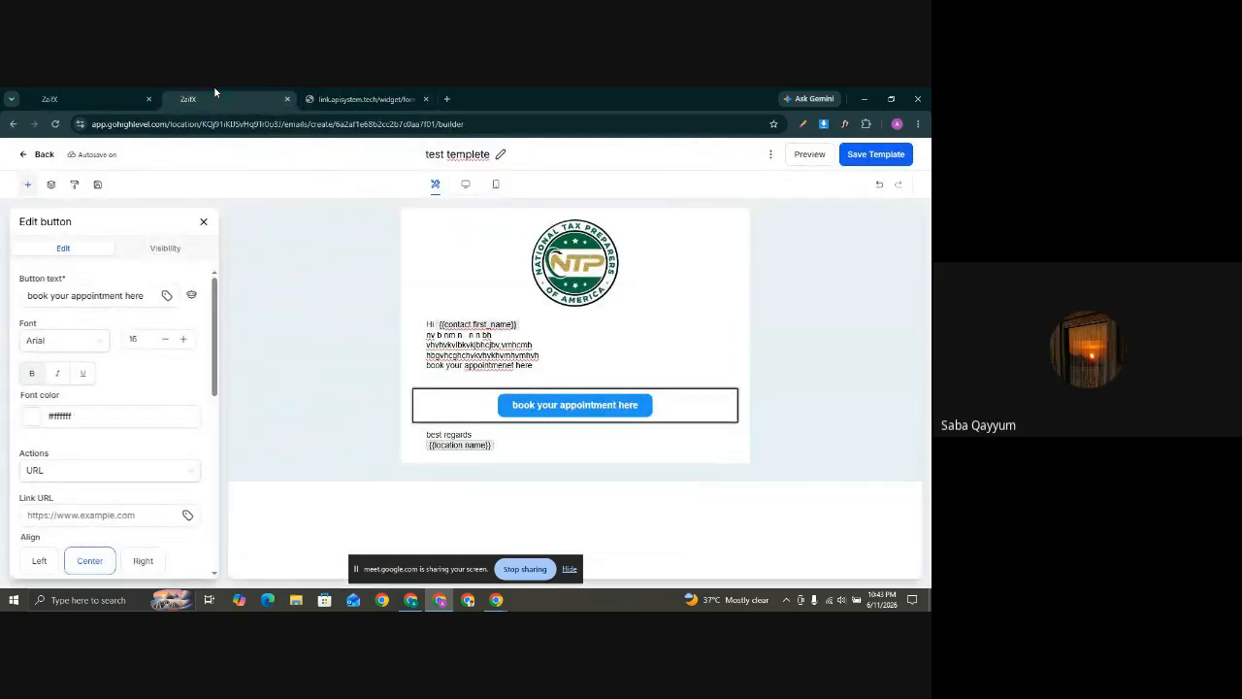
# Open the published New Lead workflow from the automation workflows list
pyautogui.click(45, 93)
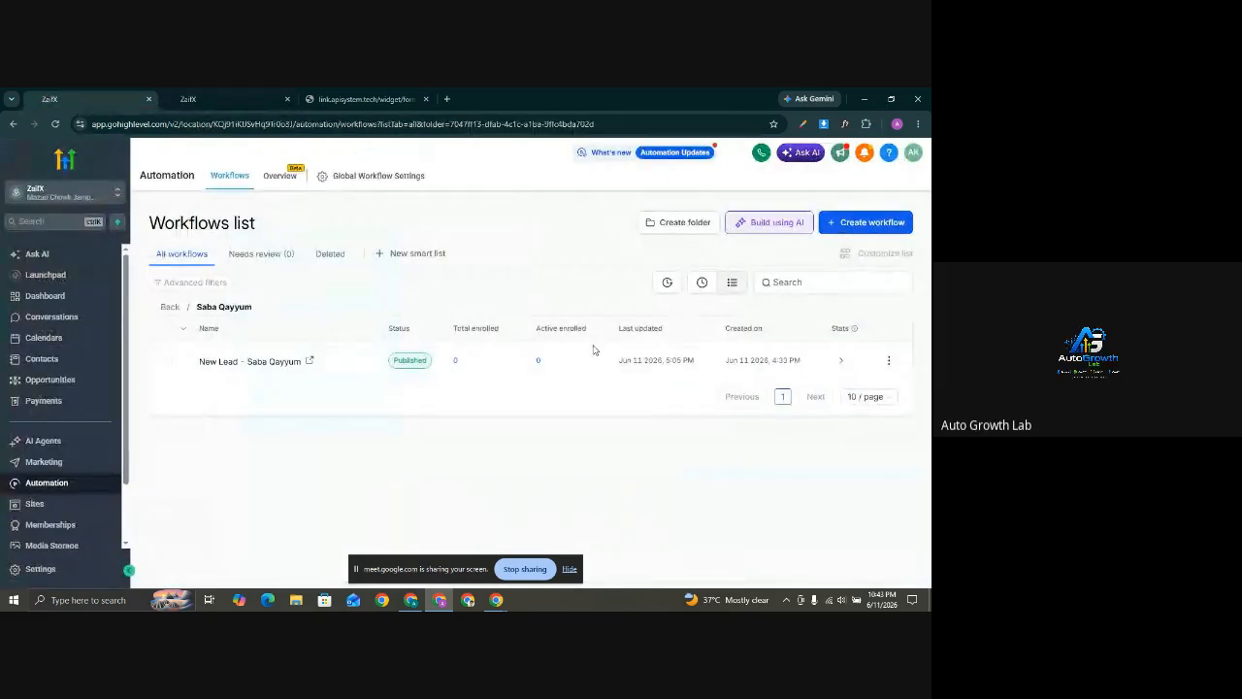
pyautogui.click(309, 362)
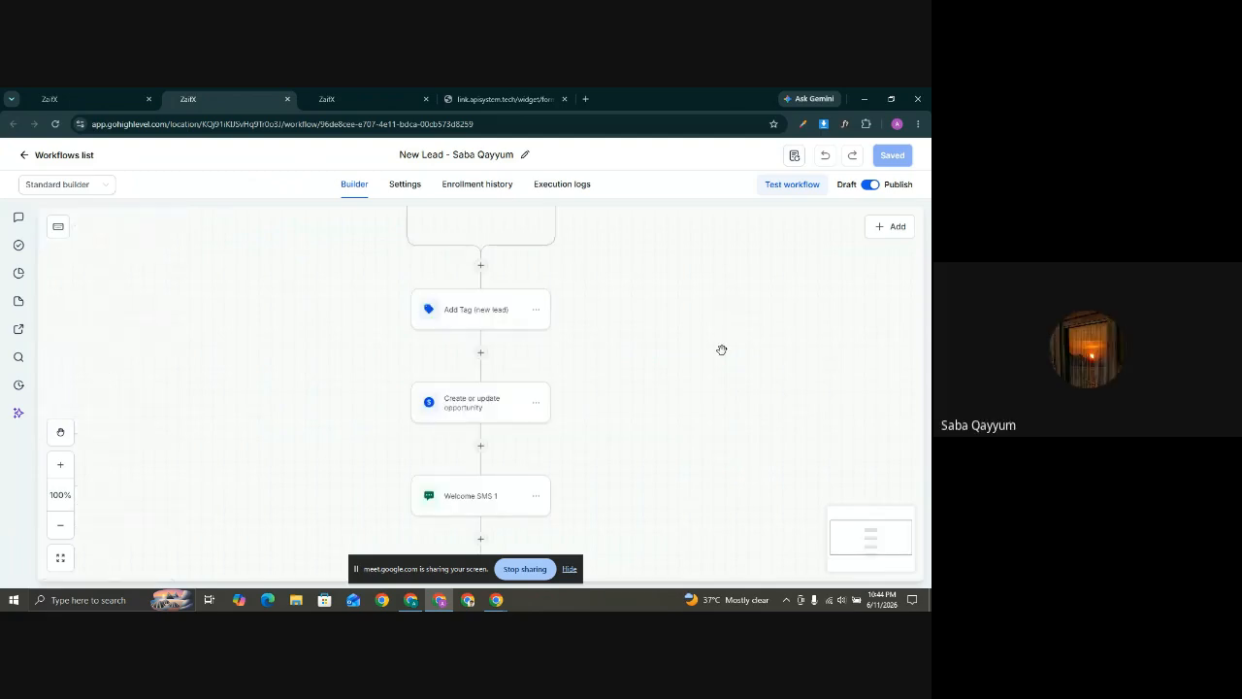
pyautogui.moveTo(709, 341); pyautogui.dragTo(624, 352)
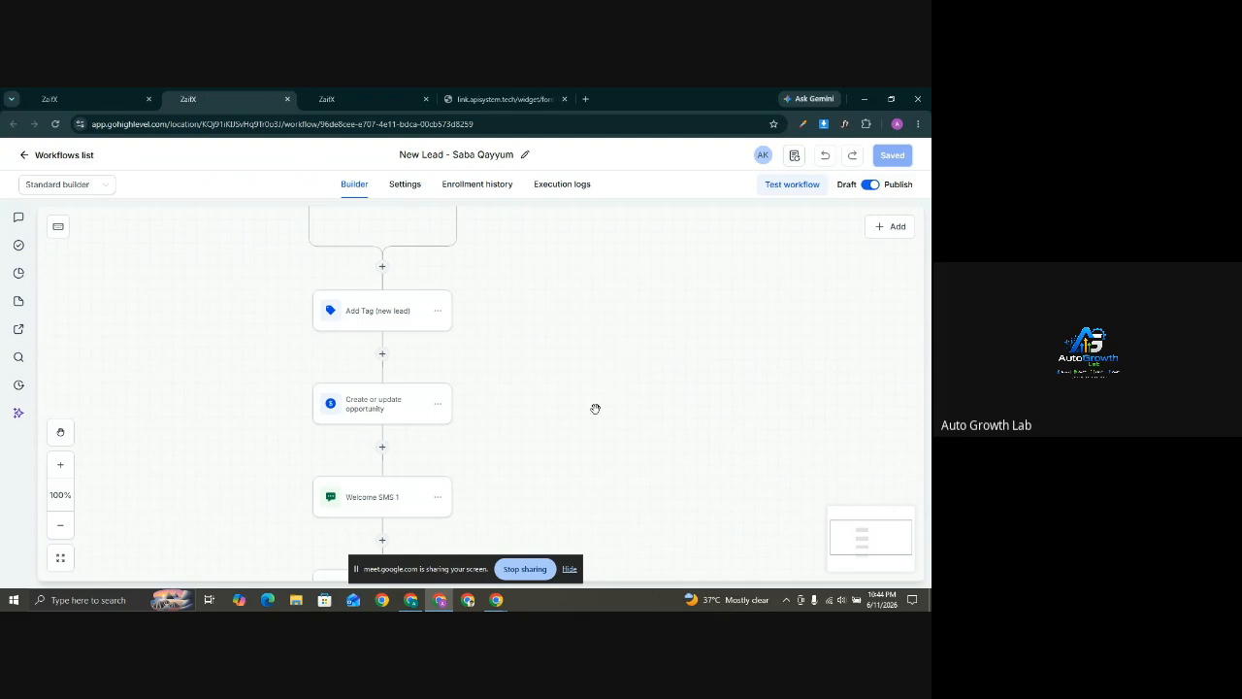
pyautogui.moveTo(591, 411); pyautogui.dragTo(623, 243)
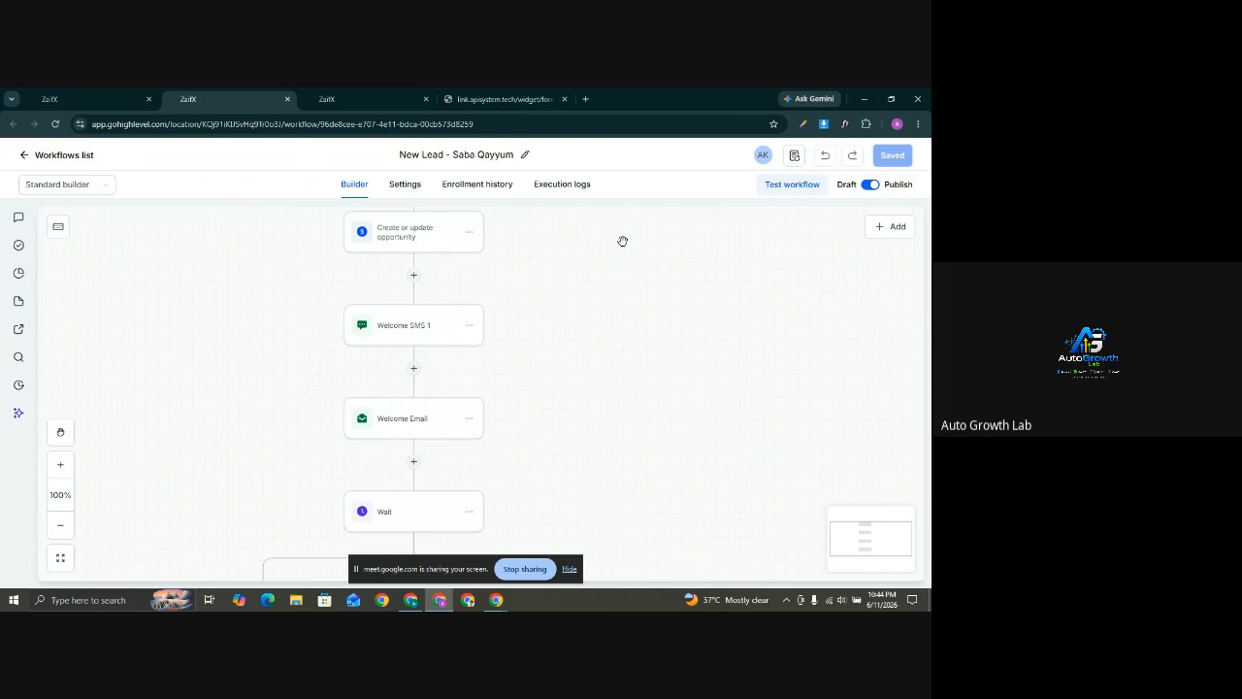
# Set the Welcome Email action to use the existing template "test templete" and save the action
pyautogui.click(405, 432)
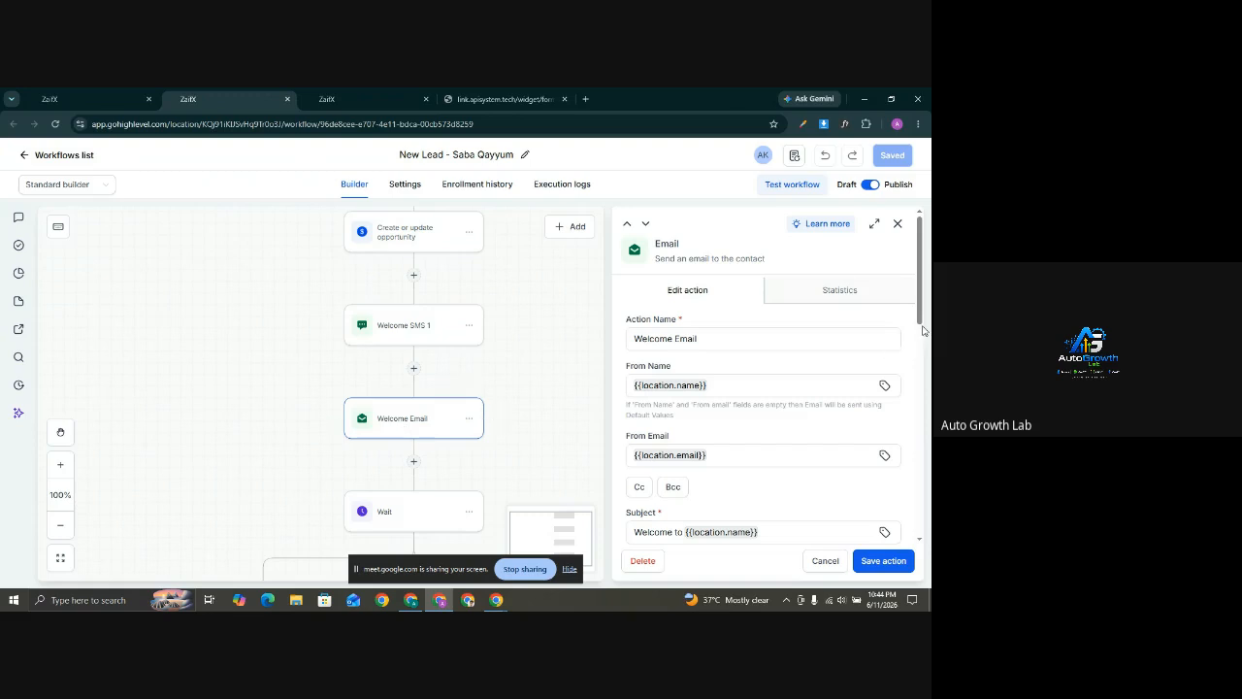
pyautogui.moveTo(920, 320); pyautogui.dragTo(886, 427)
pyautogui.scroll(1, 874, 425)
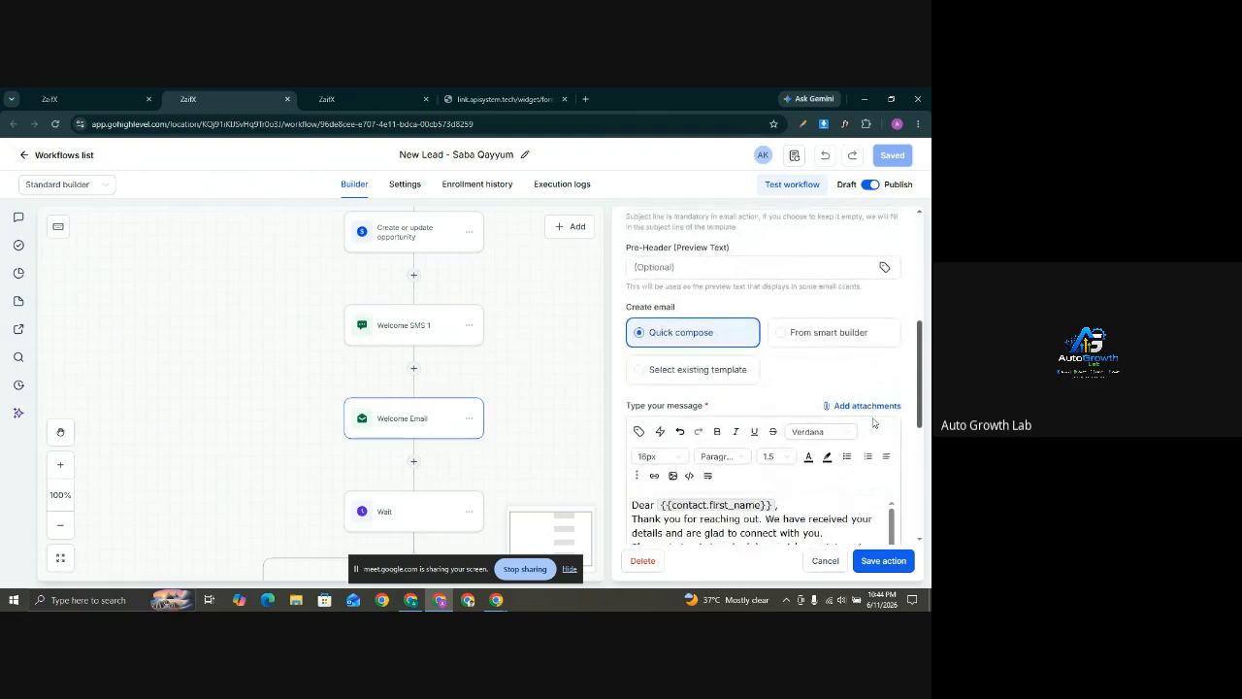
pyautogui.click(679, 387)
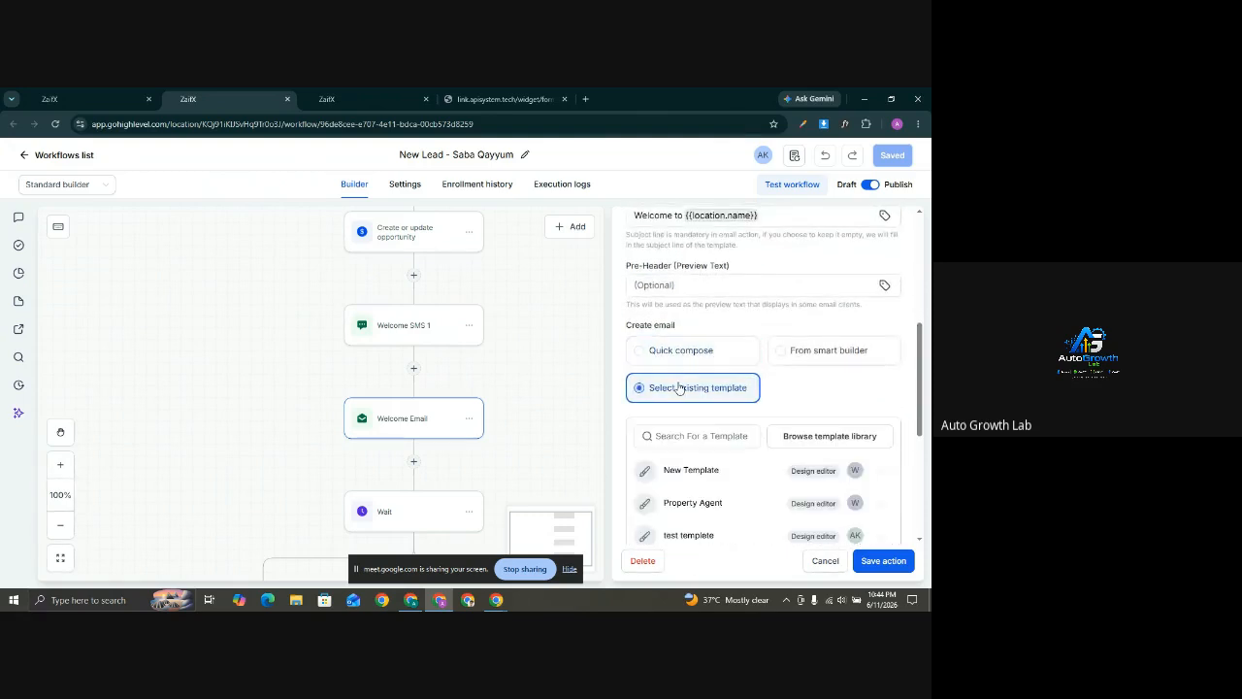
pyautogui.click(686, 435)
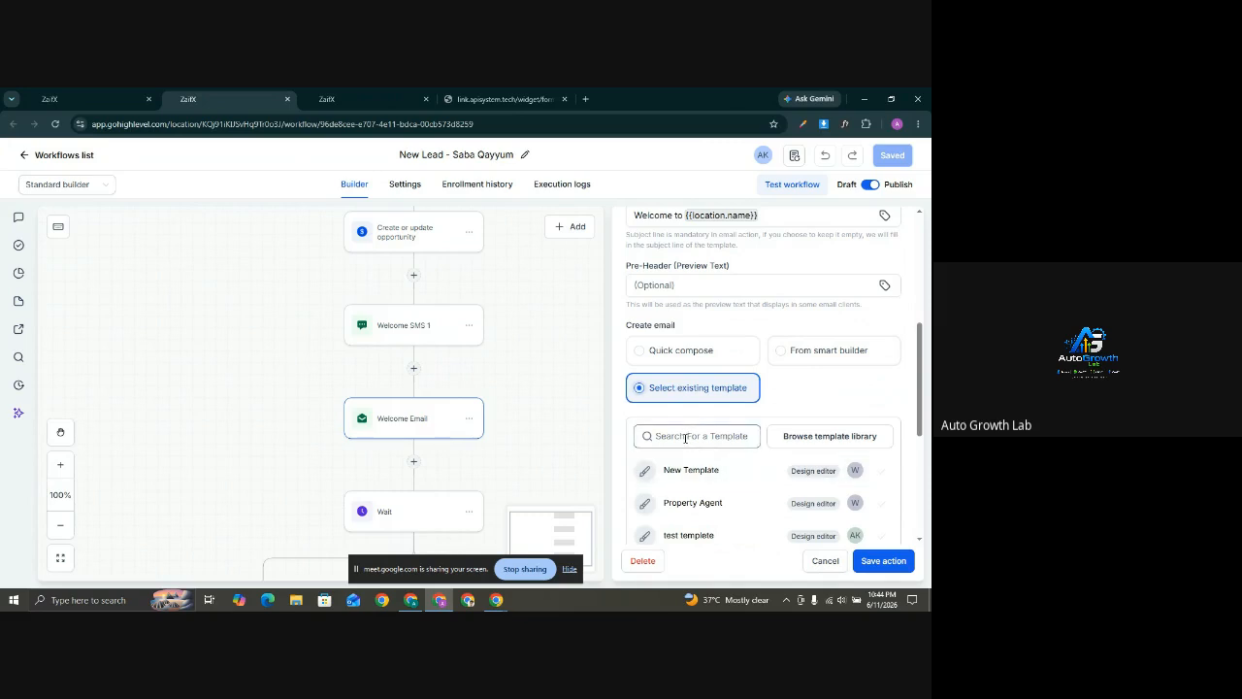
pyautogui.click(687, 535)
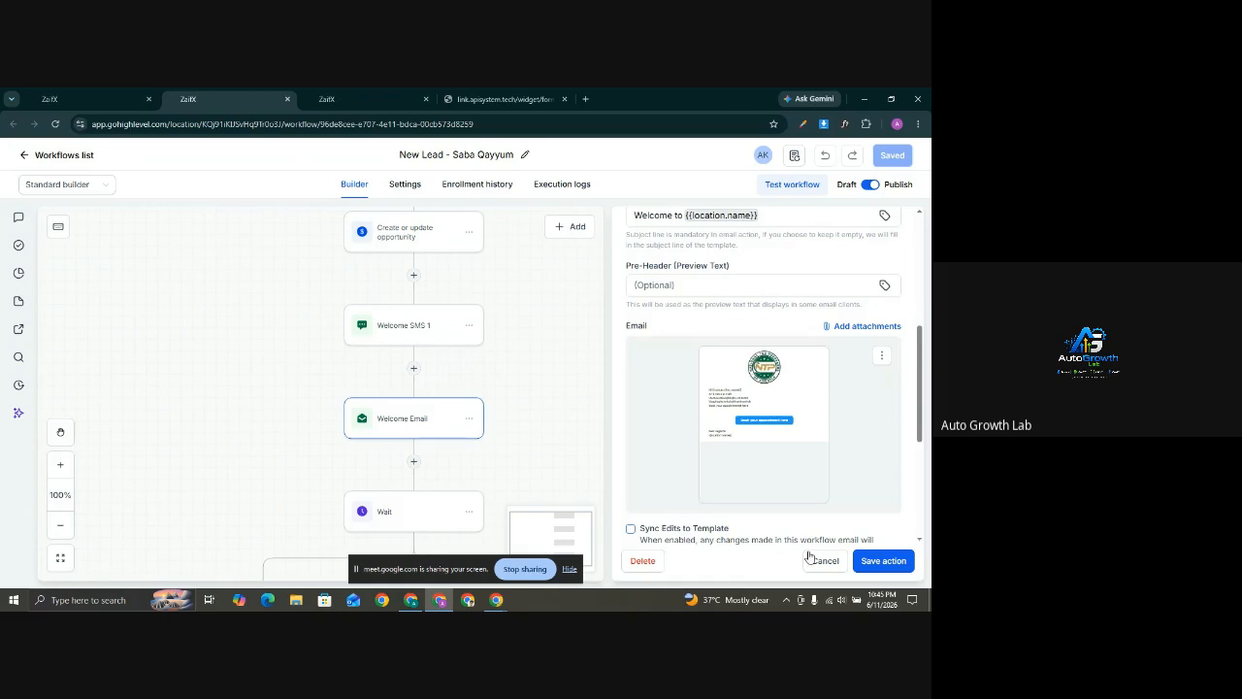
pyautogui.click(873, 566)
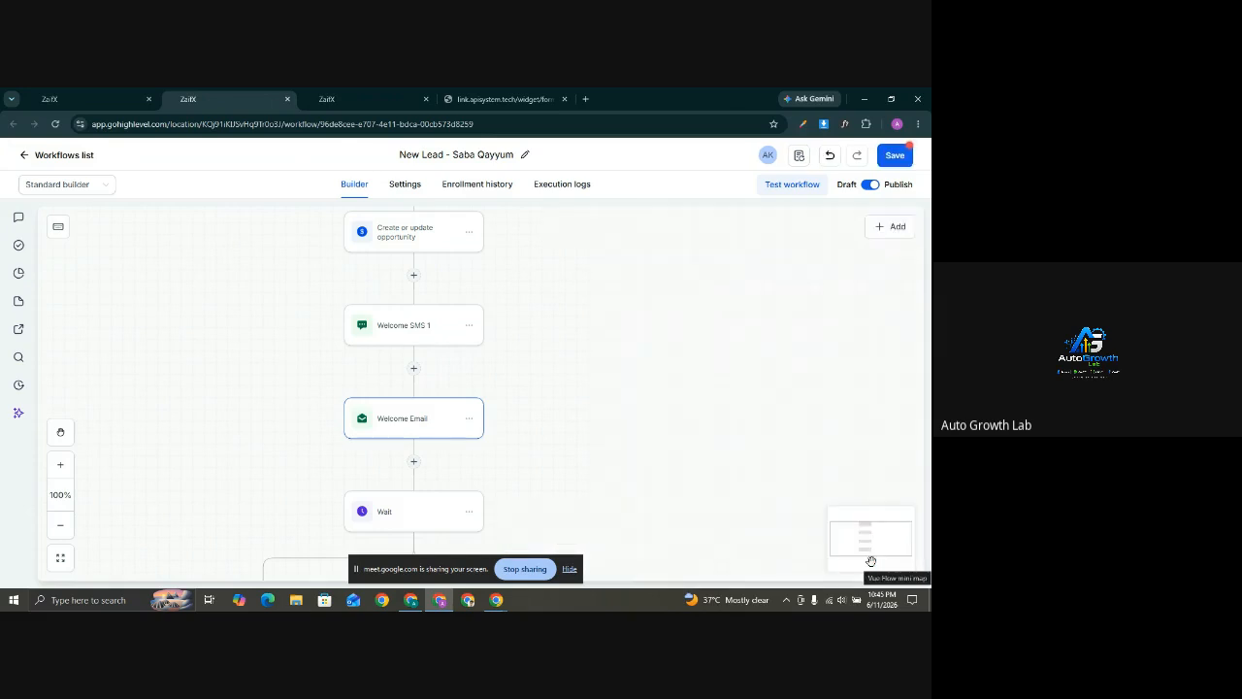
# Reopen the Welcome Email action and open its linked email design for editing
pyautogui.click(394, 423)
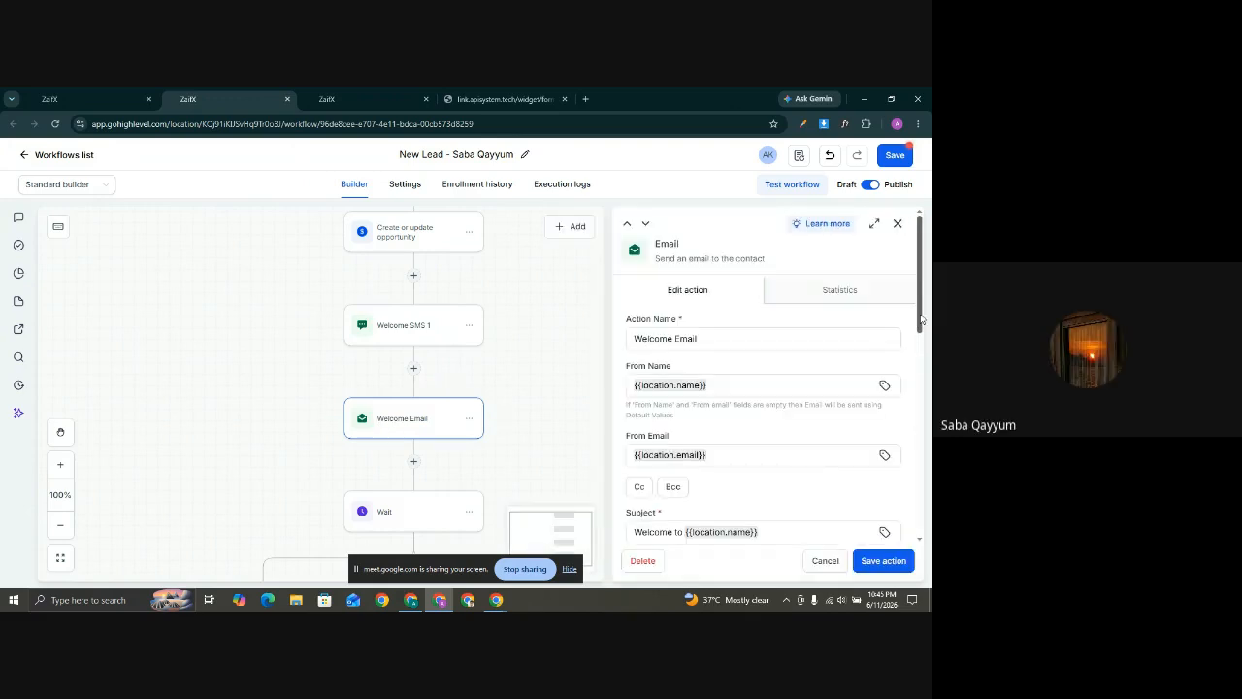
pyautogui.moveTo(921, 319); pyautogui.dragTo(910, 434)
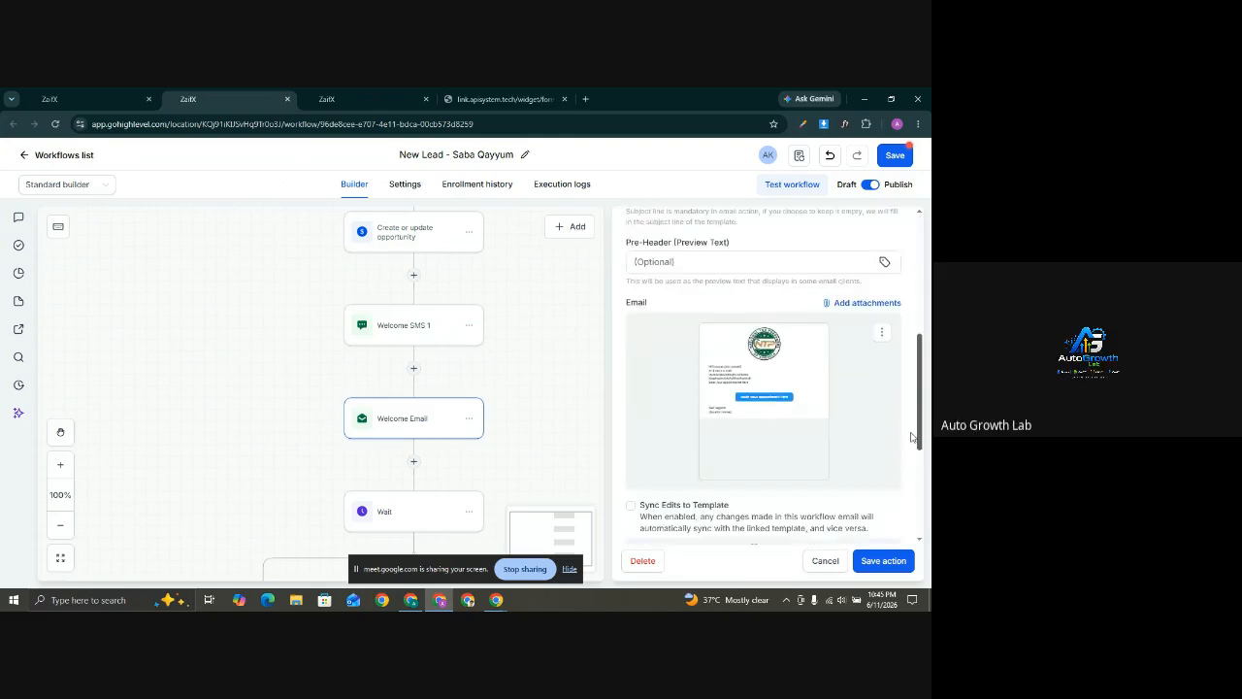
pyautogui.click(882, 319)
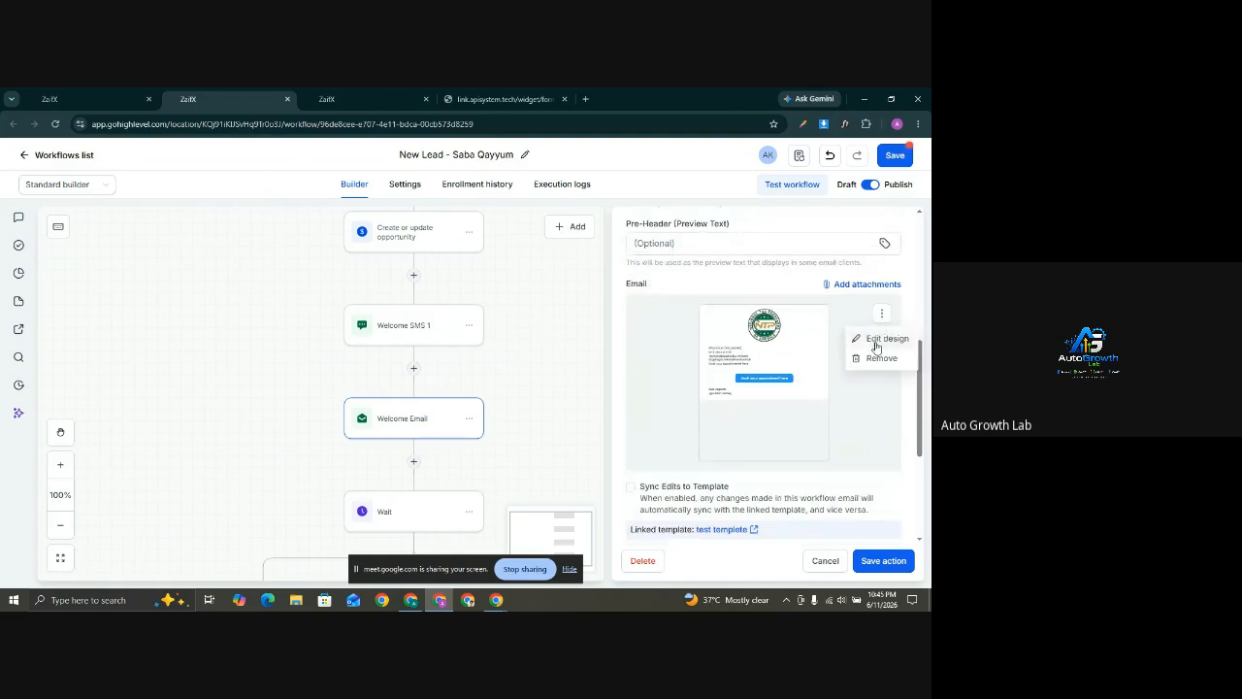
pyautogui.click(877, 340)
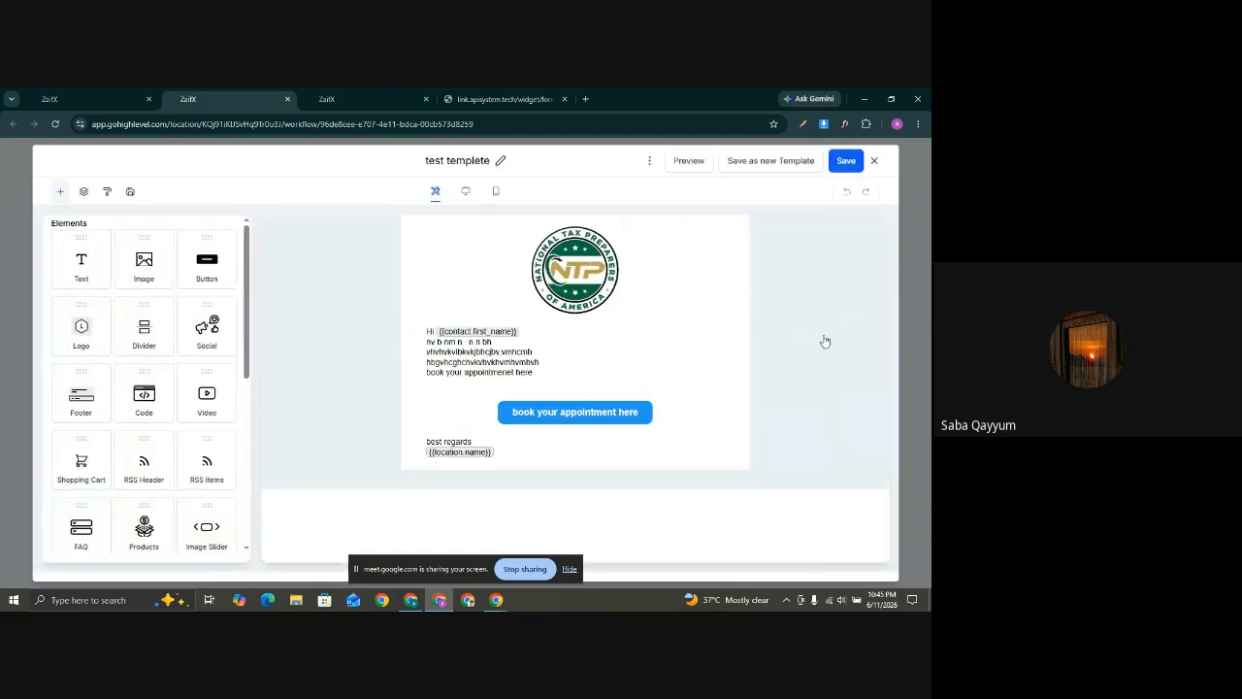
# Save the "test templete" email design and close its editor to return to the Welcome Email action
pyautogui.click(716, 361)
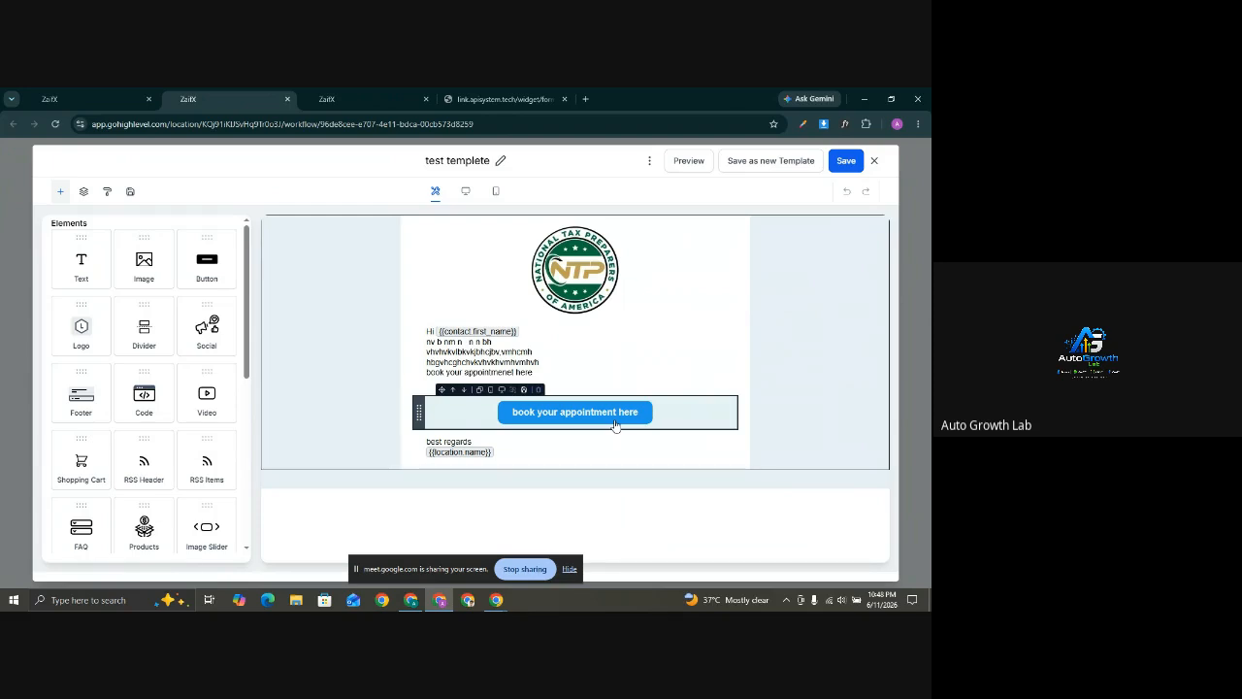
pyautogui.click(822, 314)
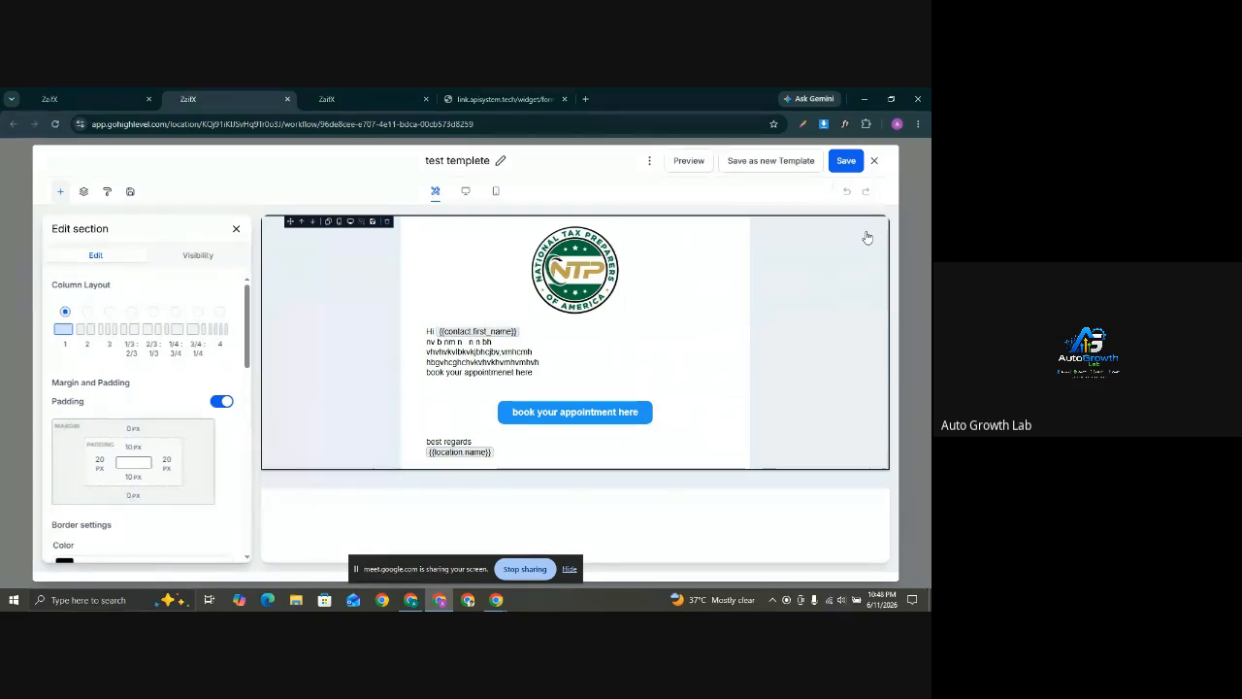
pyautogui.click(846, 162)
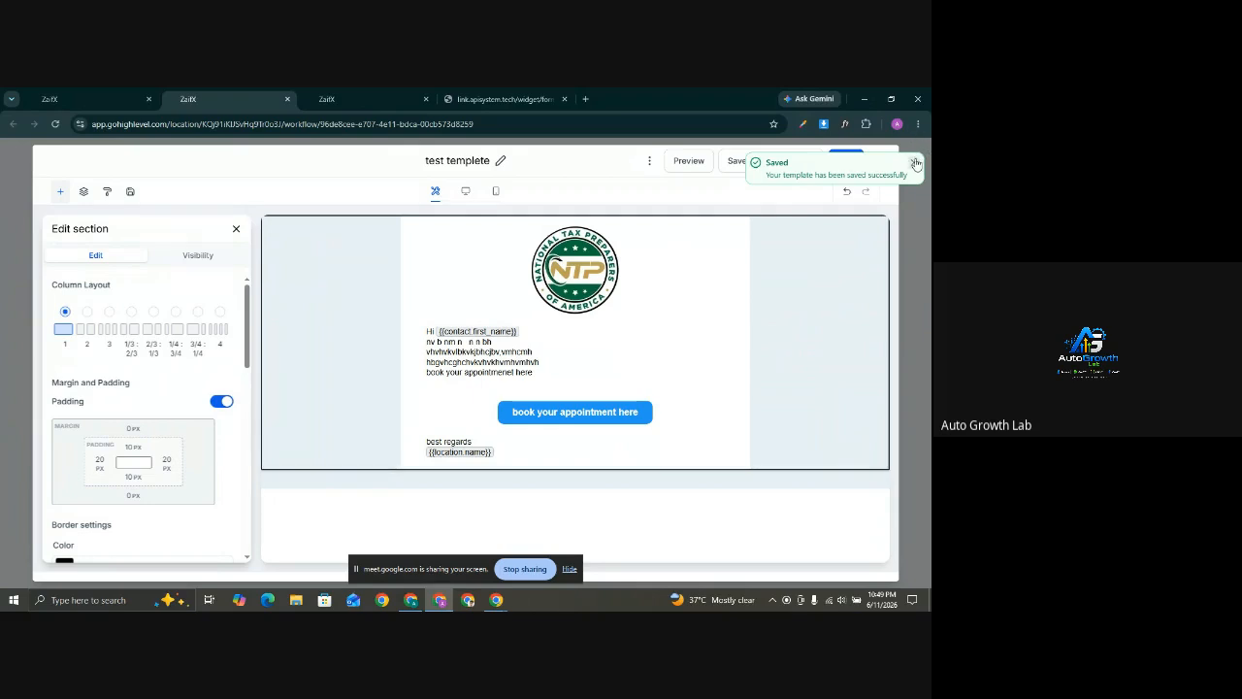
pyautogui.click(915, 163)
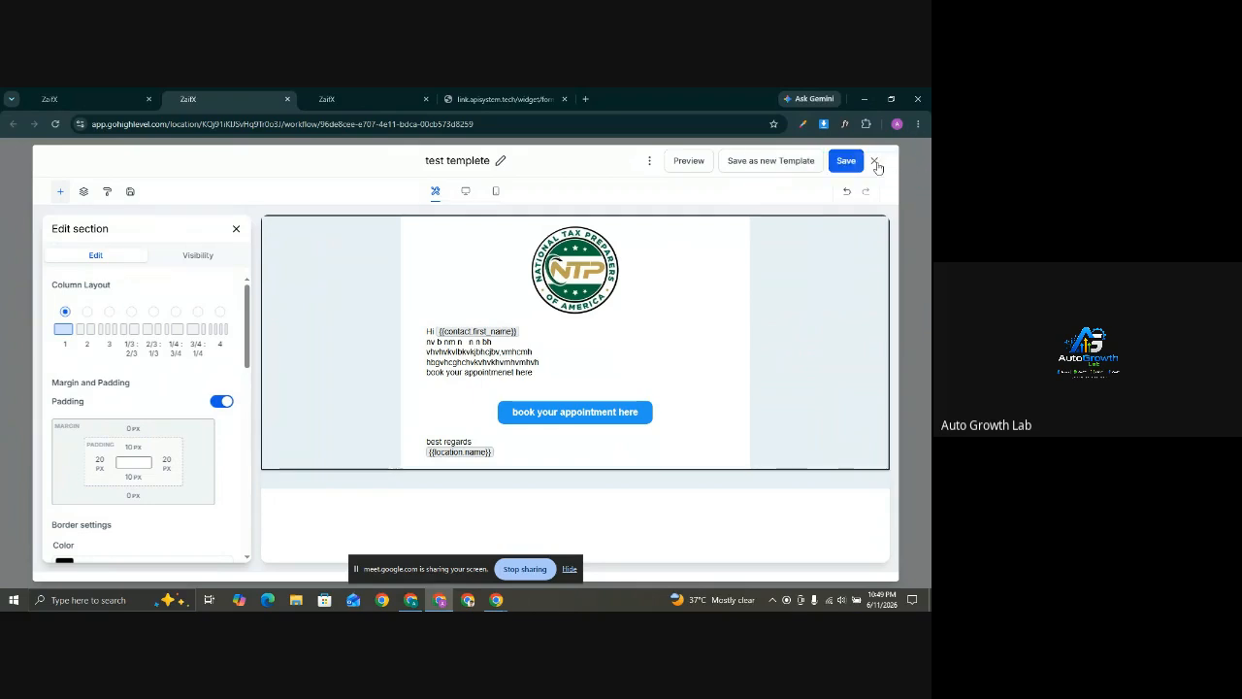
pyautogui.click(875, 161)
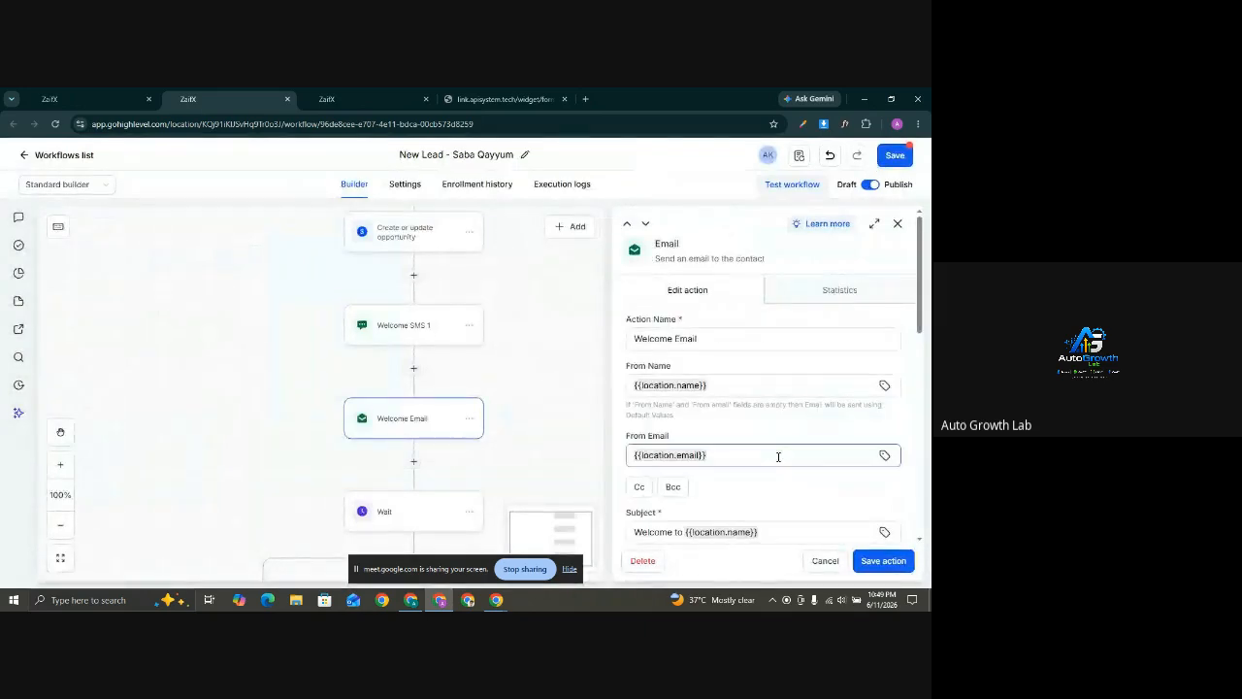
# Turn on syncing of edits to the linked template "test templete" in the Welcome Email action and save the action
pyautogui.moveTo(922, 285); pyautogui.dragTo(905, 434)
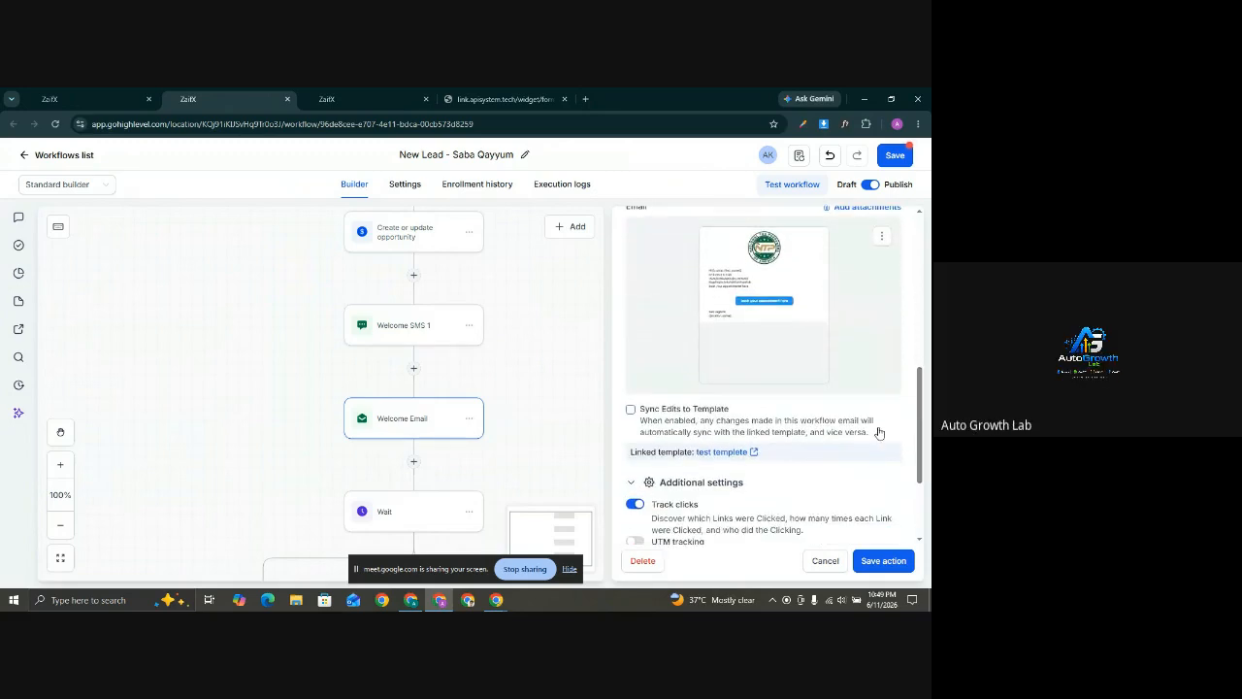
pyautogui.click(631, 411)
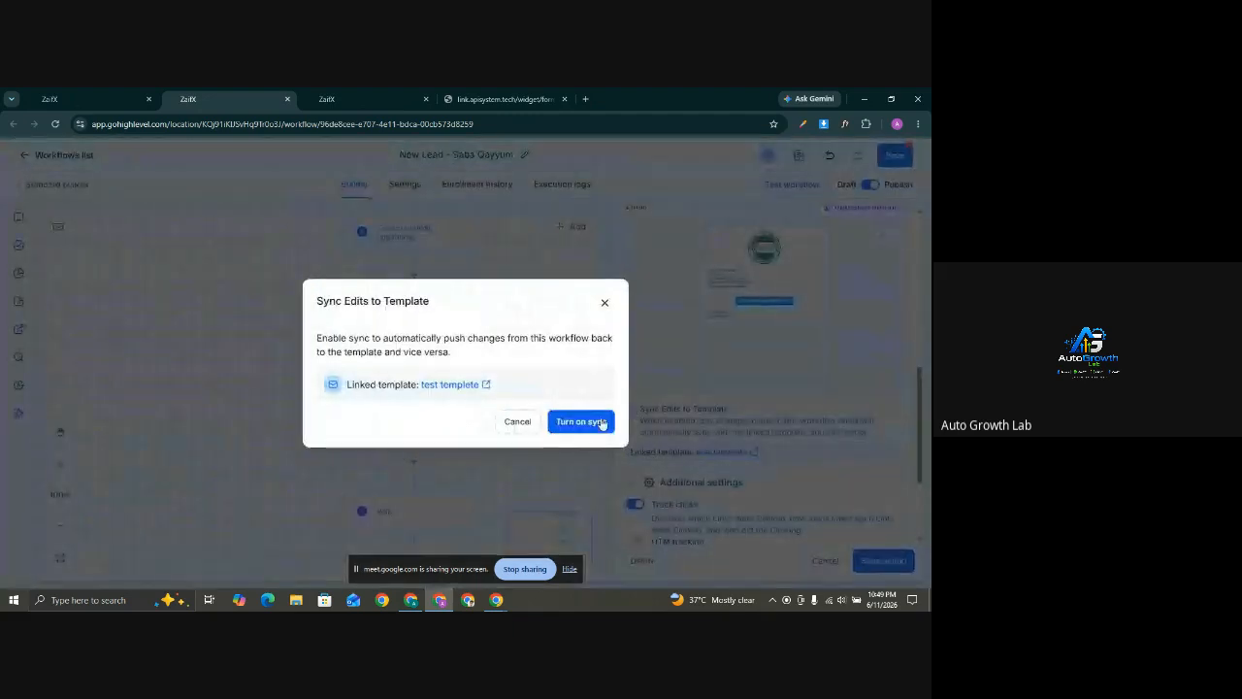
pyautogui.click(566, 423)
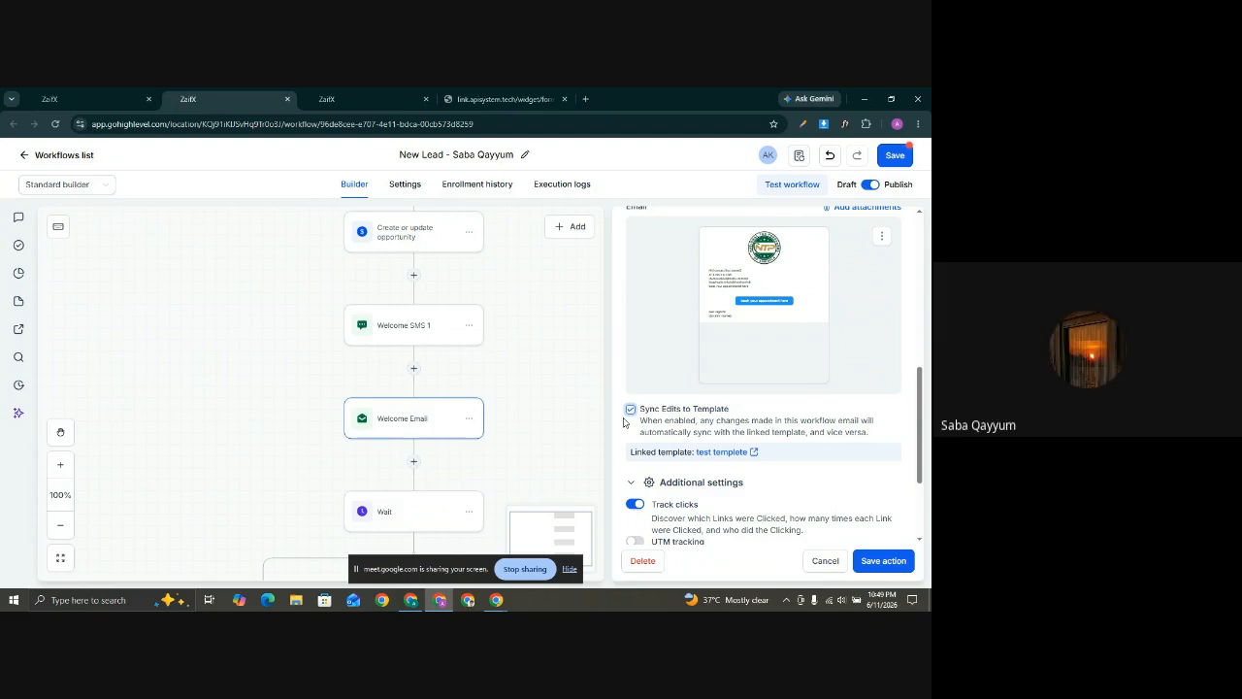
pyautogui.click(883, 565)
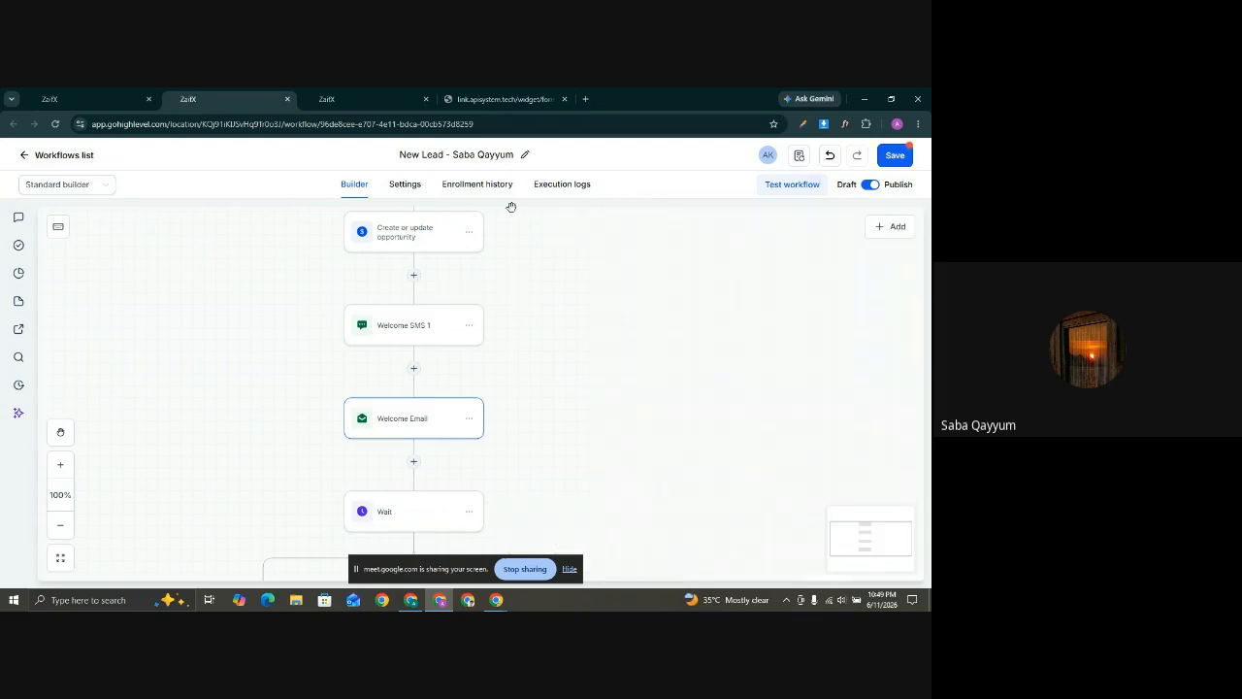
# Return to the workflows list, discarding the New Lead workflow's unsaved changes
pyautogui.click(24, 158)
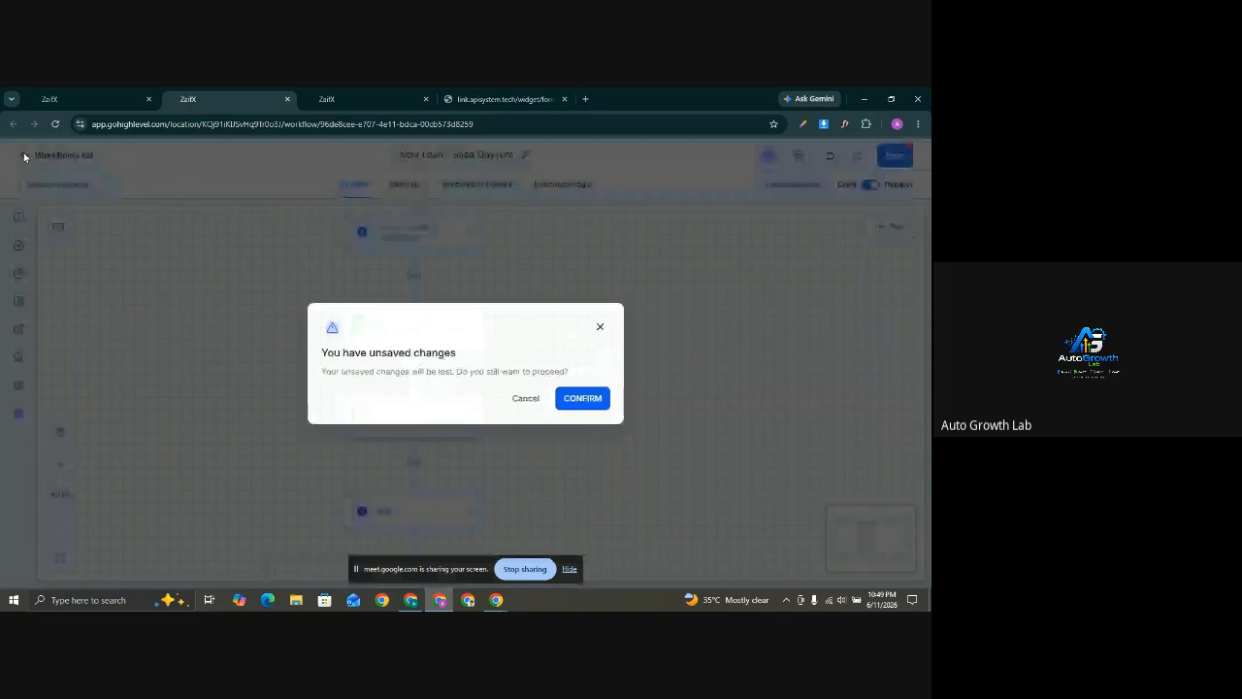
pyautogui.click(578, 398)
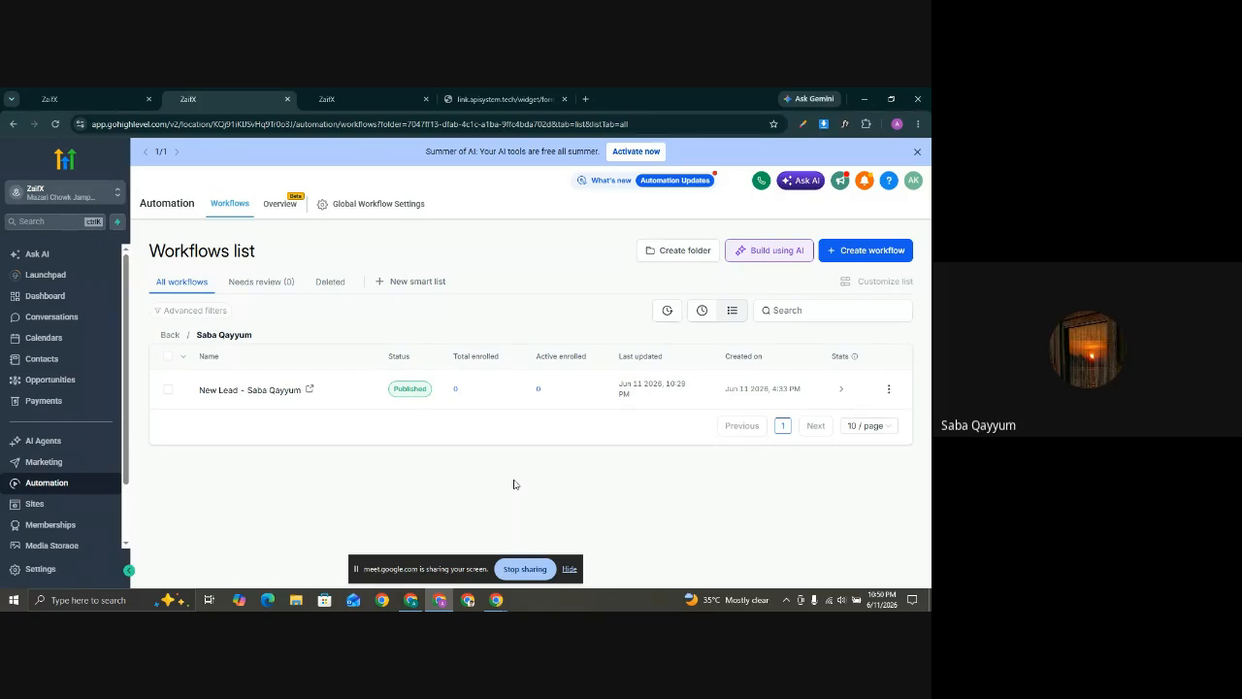
pyautogui.click(585, 100)
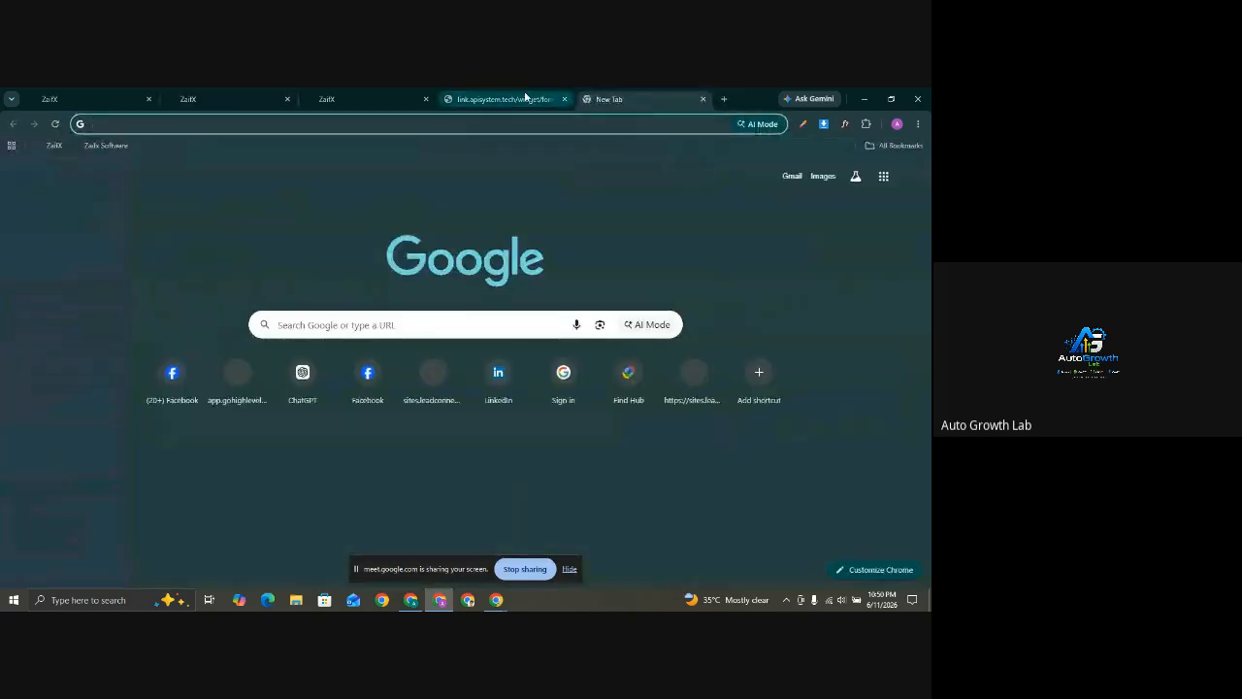
pyautogui.click(525, 97)
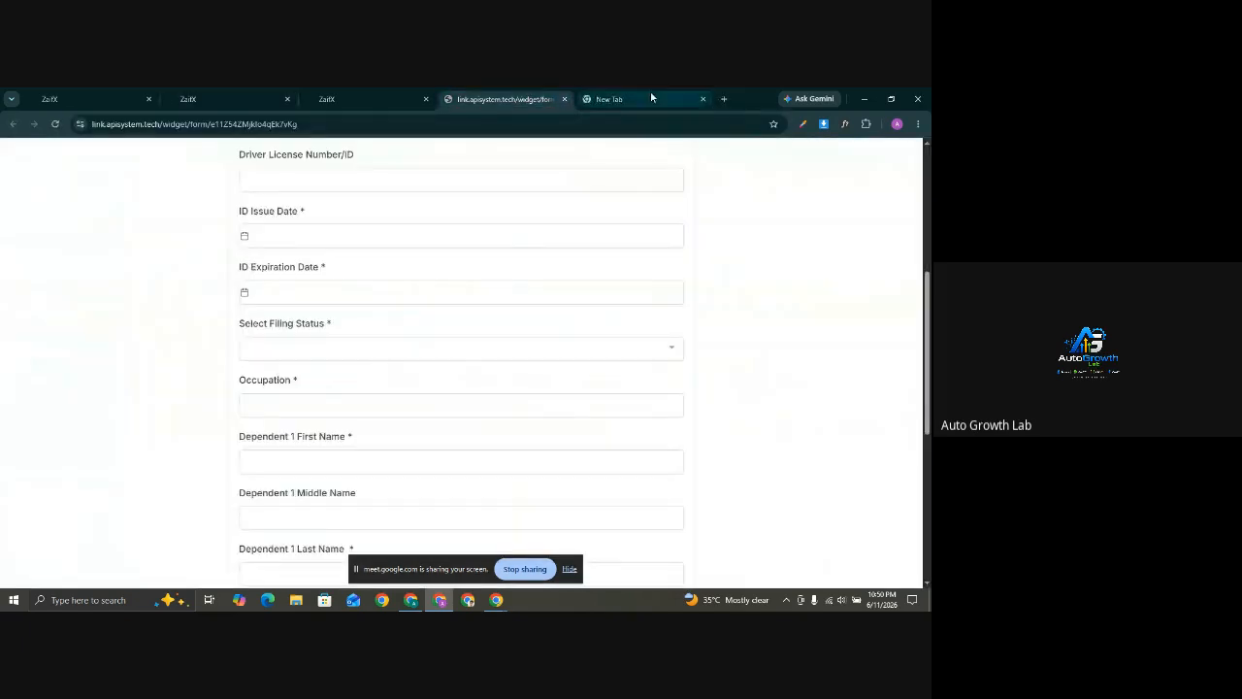
pyautogui.click(702, 100)
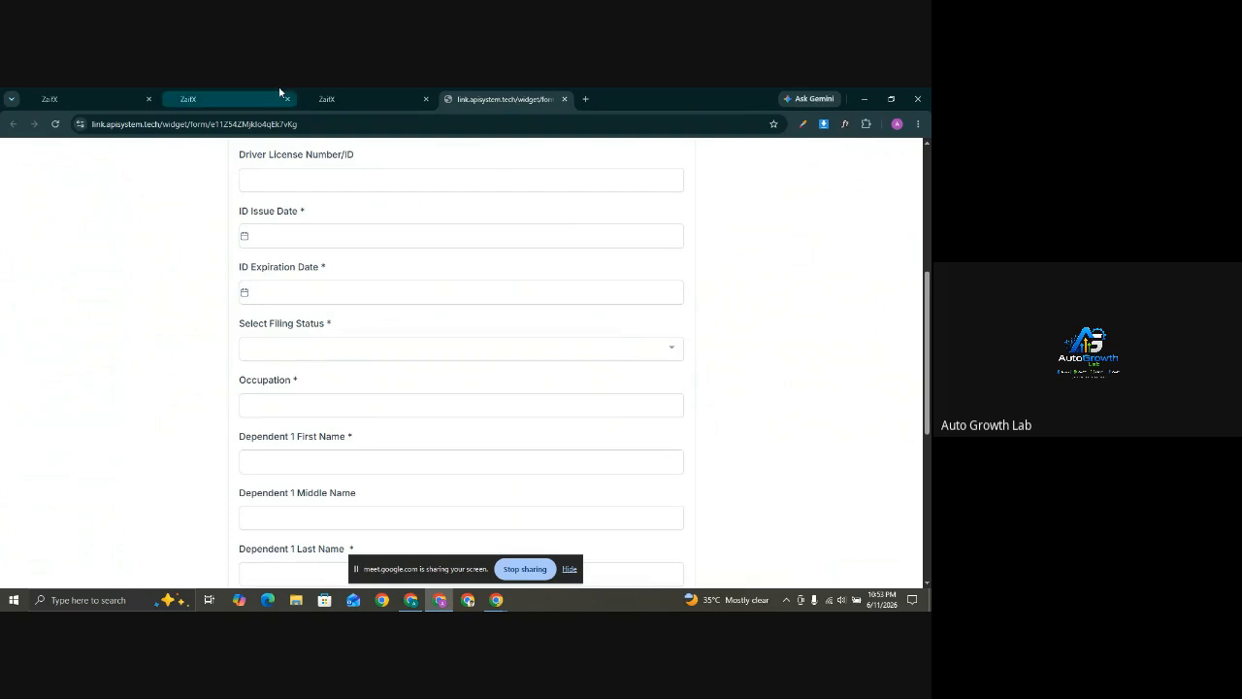
pyautogui.click(201, 88)
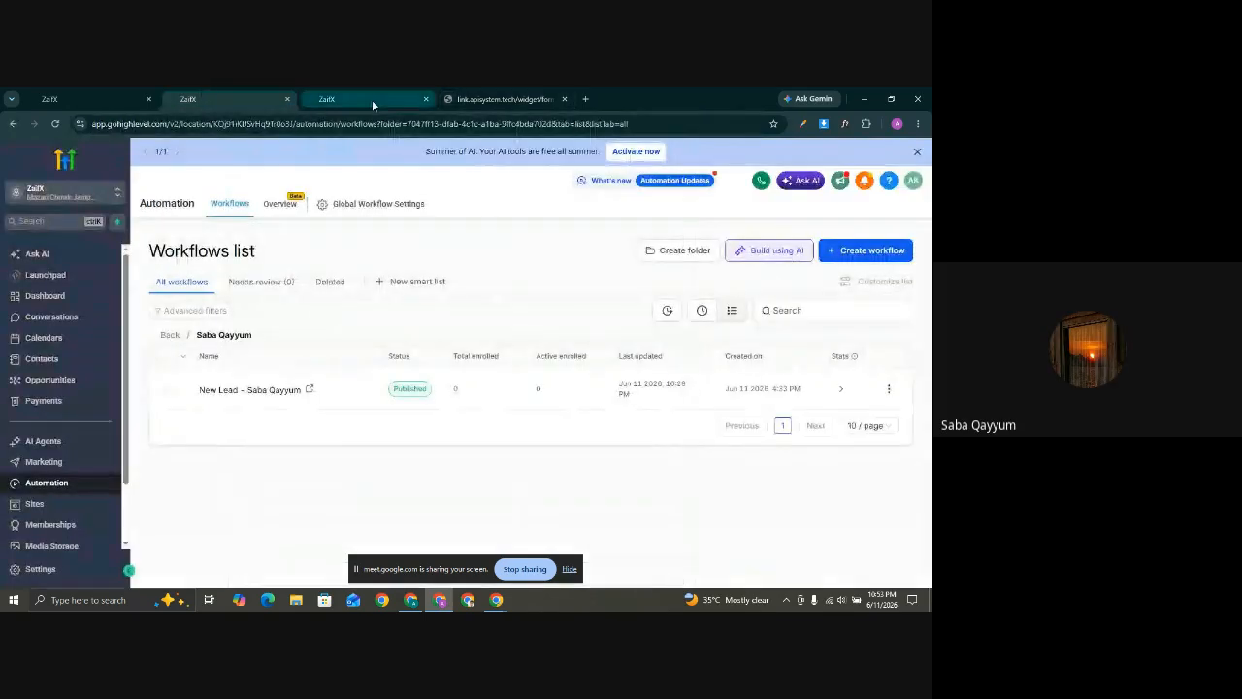
pyautogui.click(372, 99)
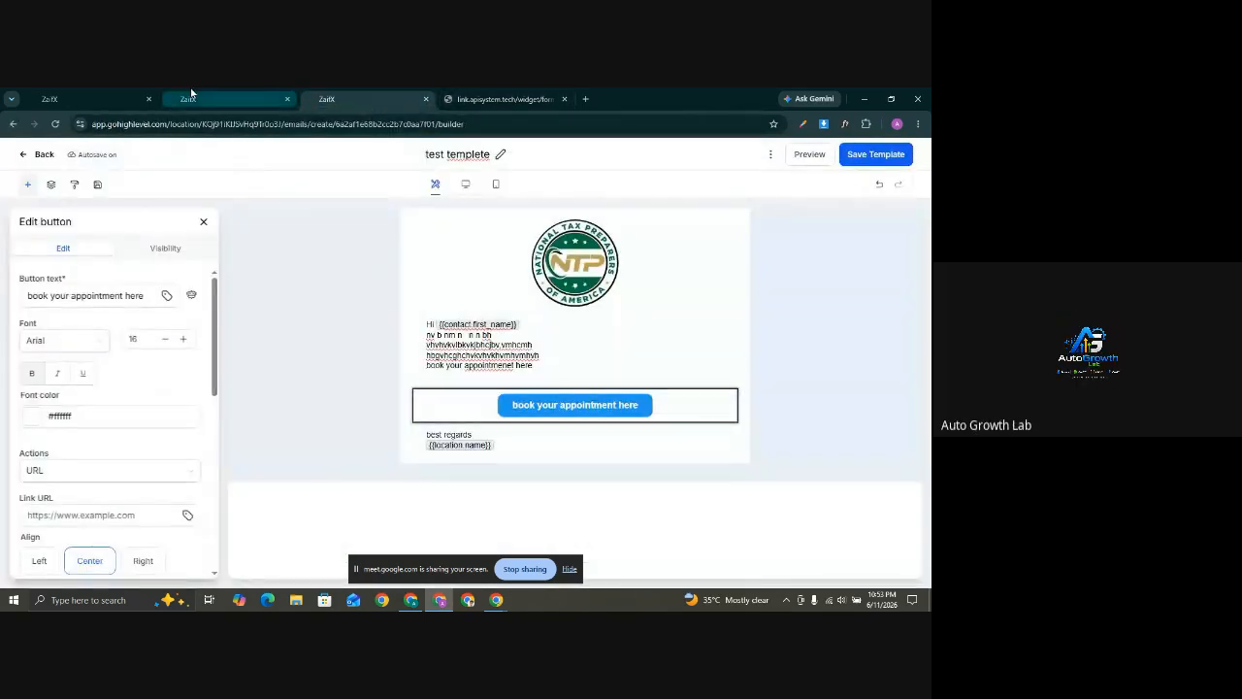
pyautogui.click(191, 97)
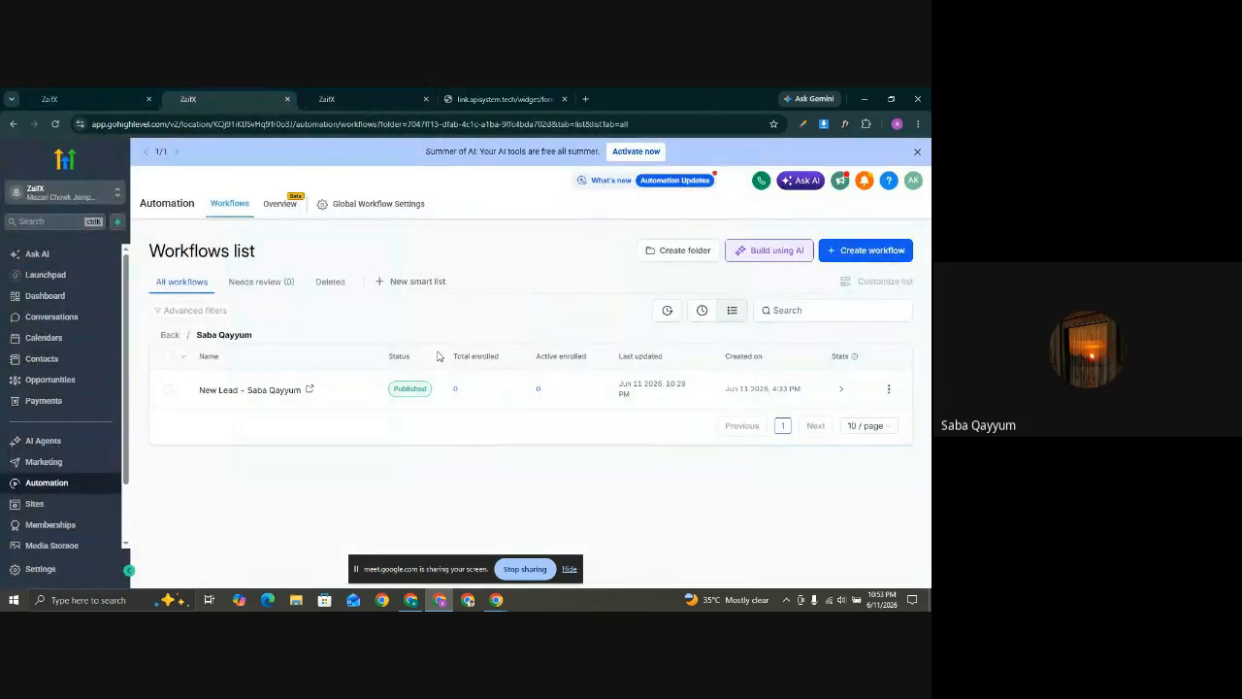
pyautogui.click(497, 97)
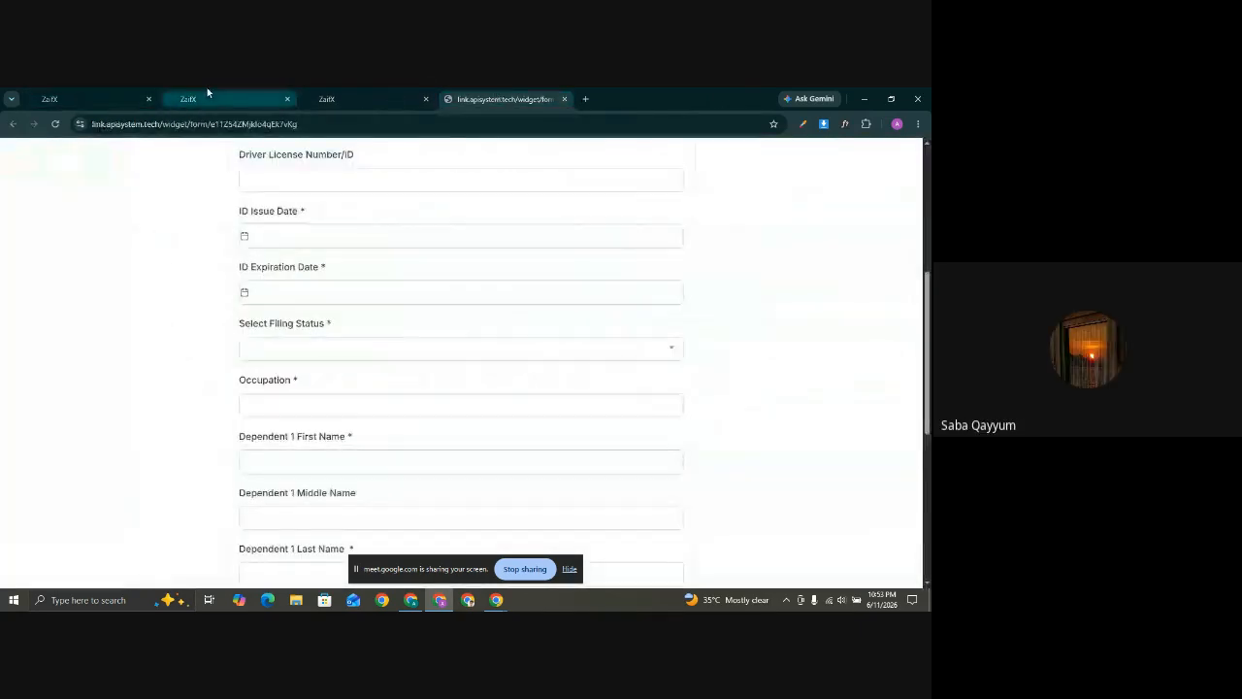
pyautogui.click(219, 97)
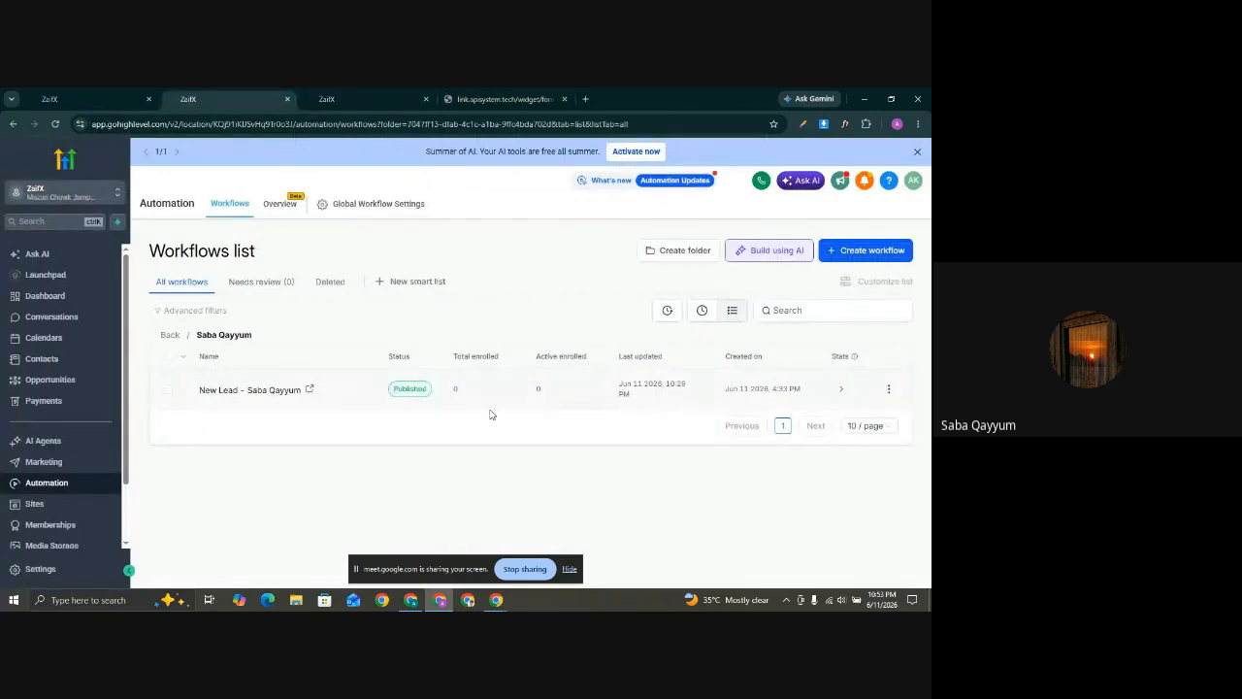
# Open the New Lead workflow in a separate tab and review its actions from the new lead tag to the reply and time-out branches
pyautogui.click(309, 392)
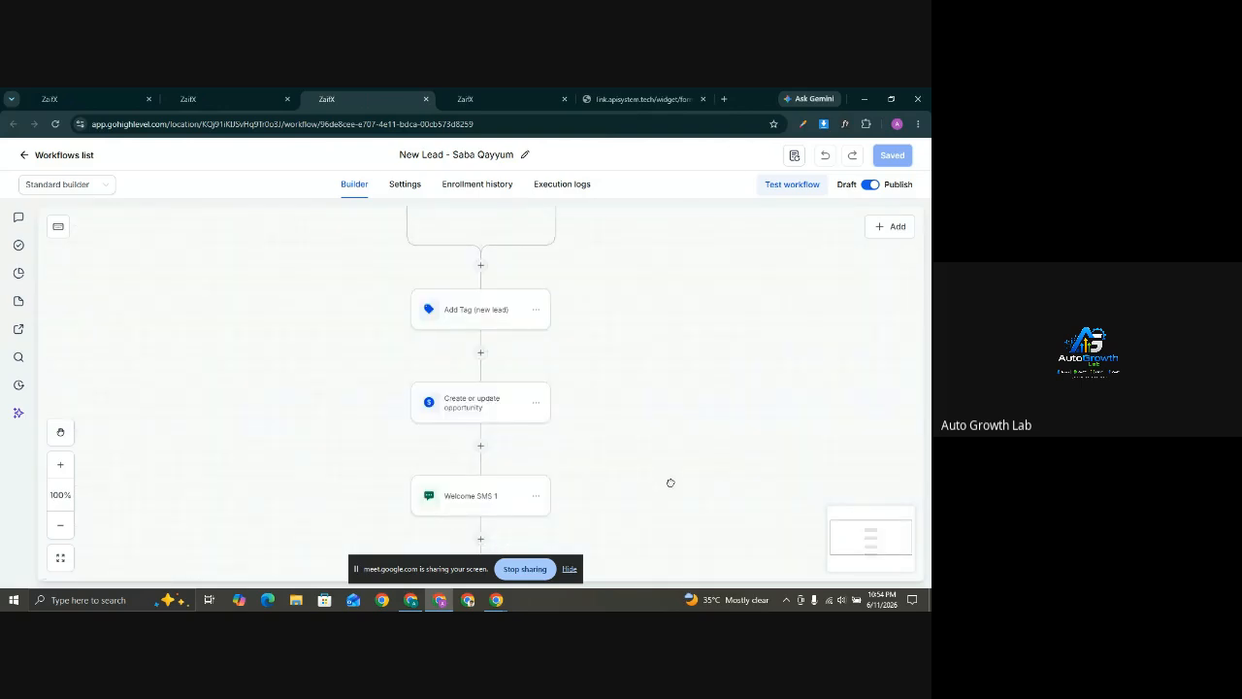
pyautogui.scroll(-3, 665, 443)
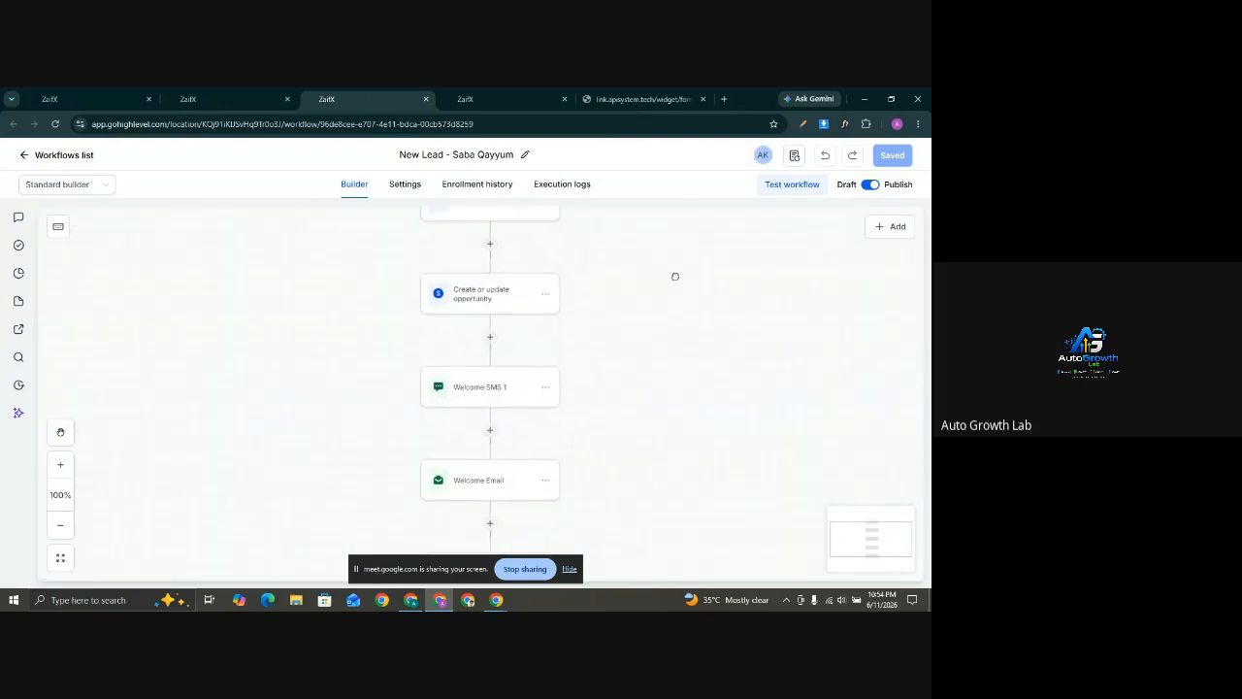
pyautogui.scroll(-1, 651, 206)
pyautogui.scroll(3, 666, 410)
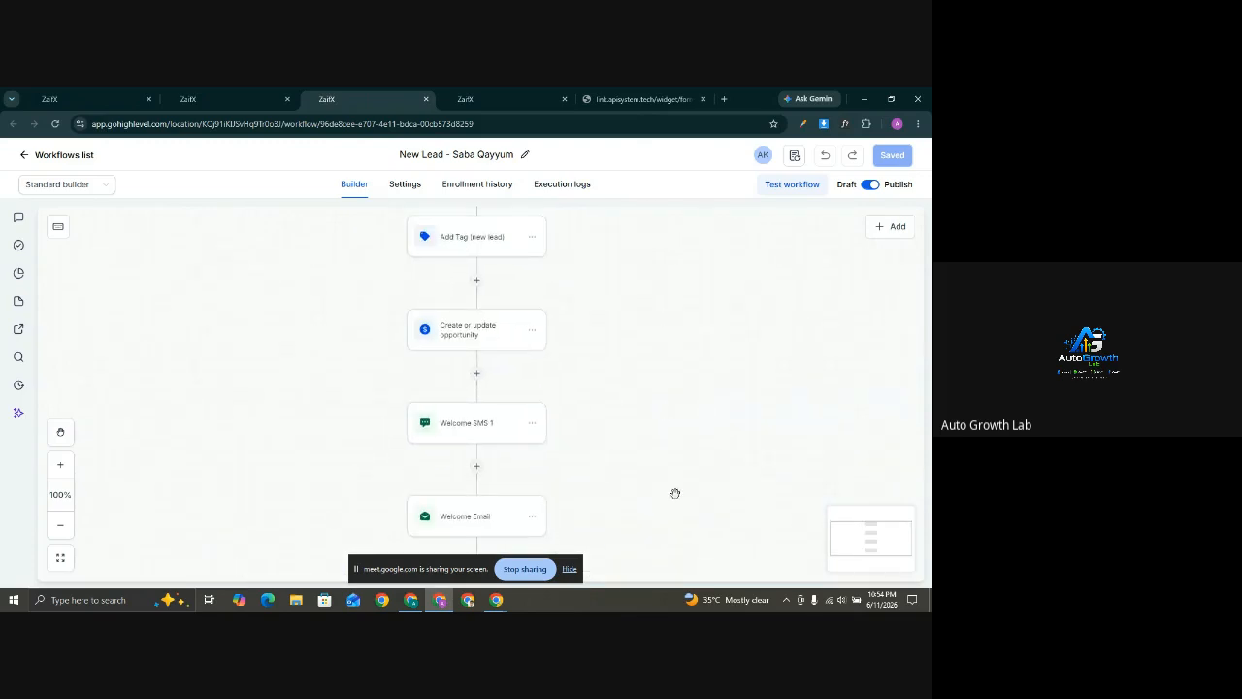
pyautogui.moveTo(675, 495); pyautogui.dragTo(680, 303)
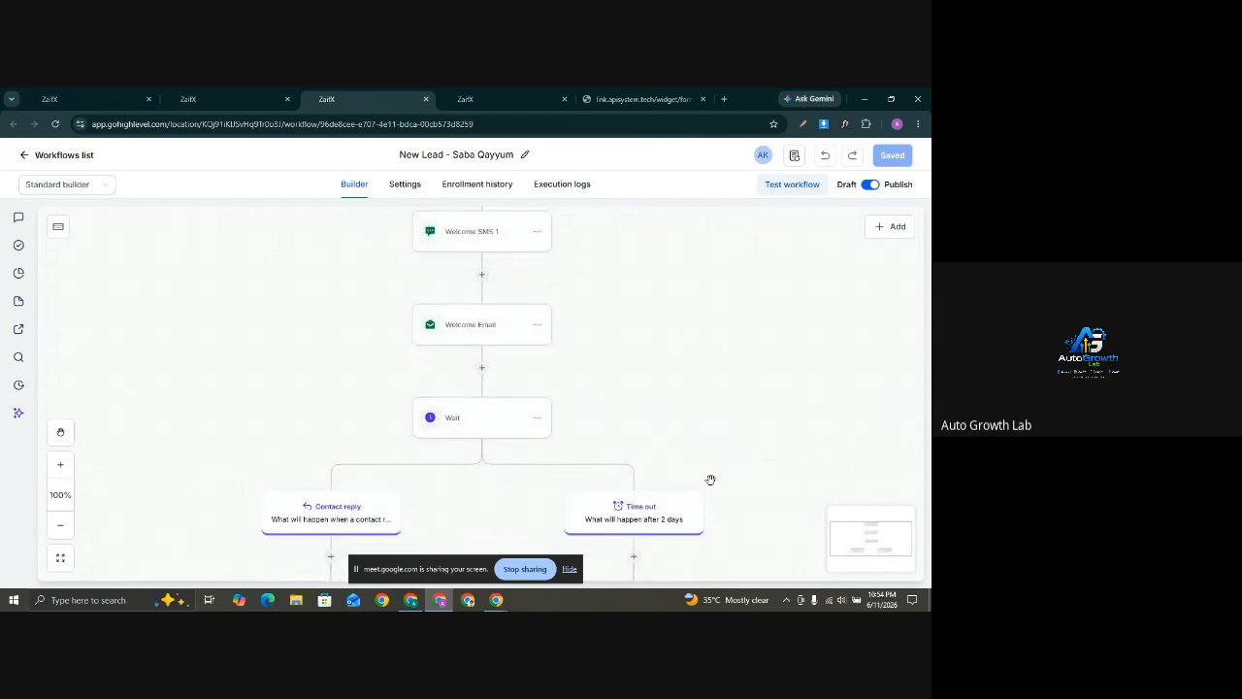
pyautogui.moveTo(701, 466); pyautogui.dragTo(712, 294)
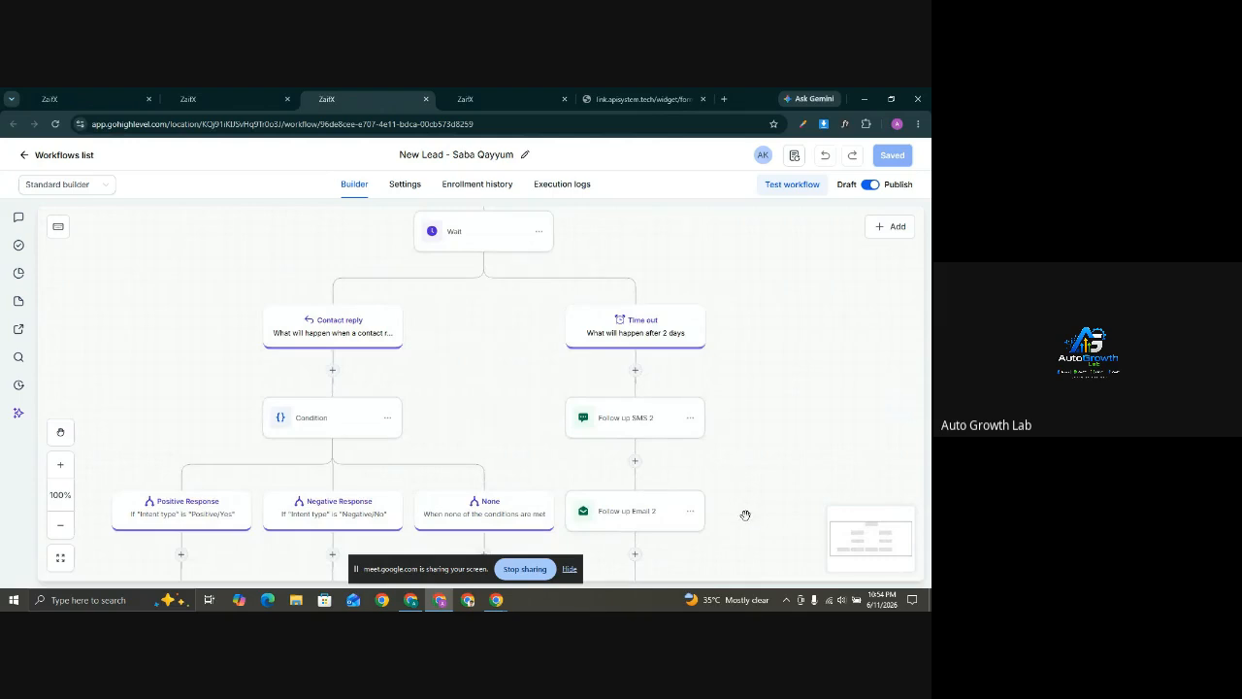
pyautogui.moveTo(745, 517); pyautogui.dragTo(759, 323)
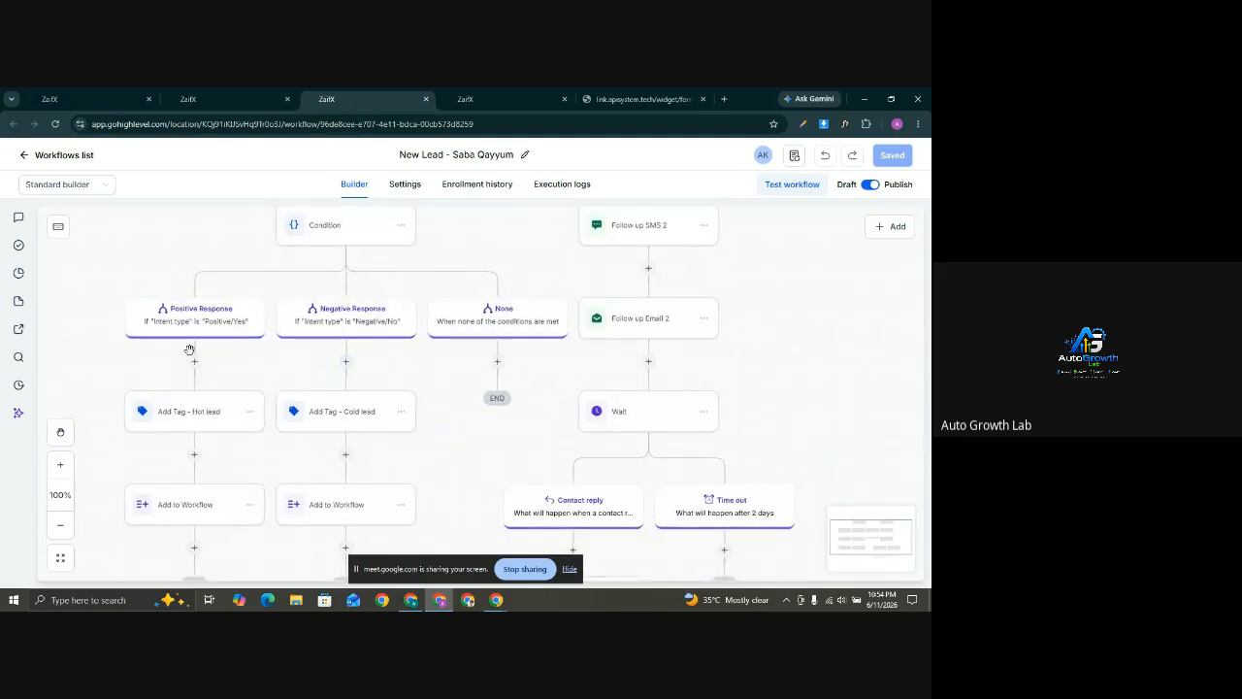
# Review the target workflow choices of the Add to Workflow action under the Positive Response branch, and close it without changes
pyautogui.click(192, 510)
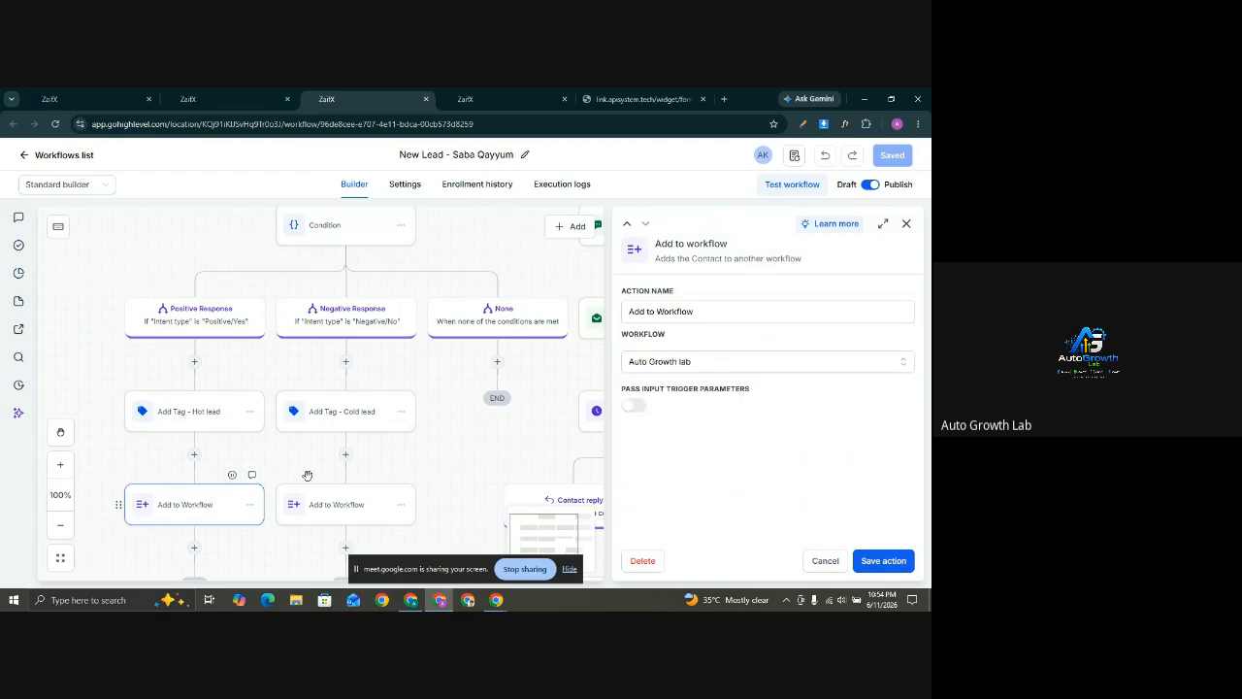
pyautogui.click(722, 364)
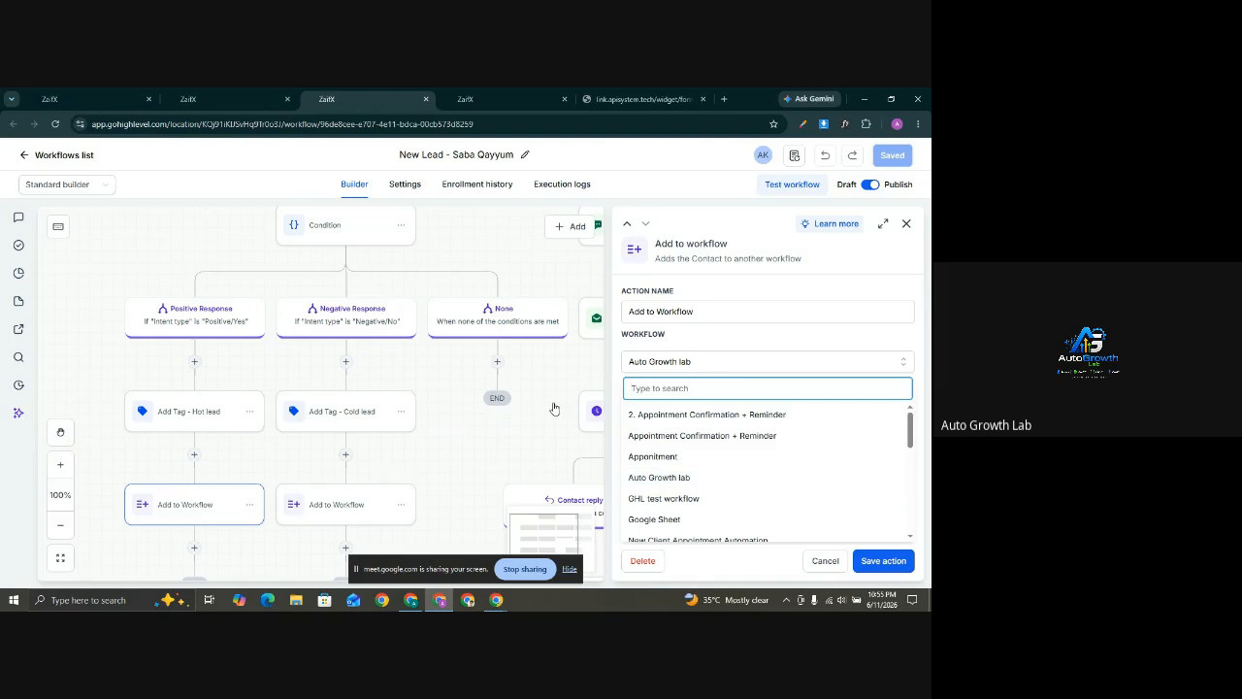
pyautogui.click(908, 226)
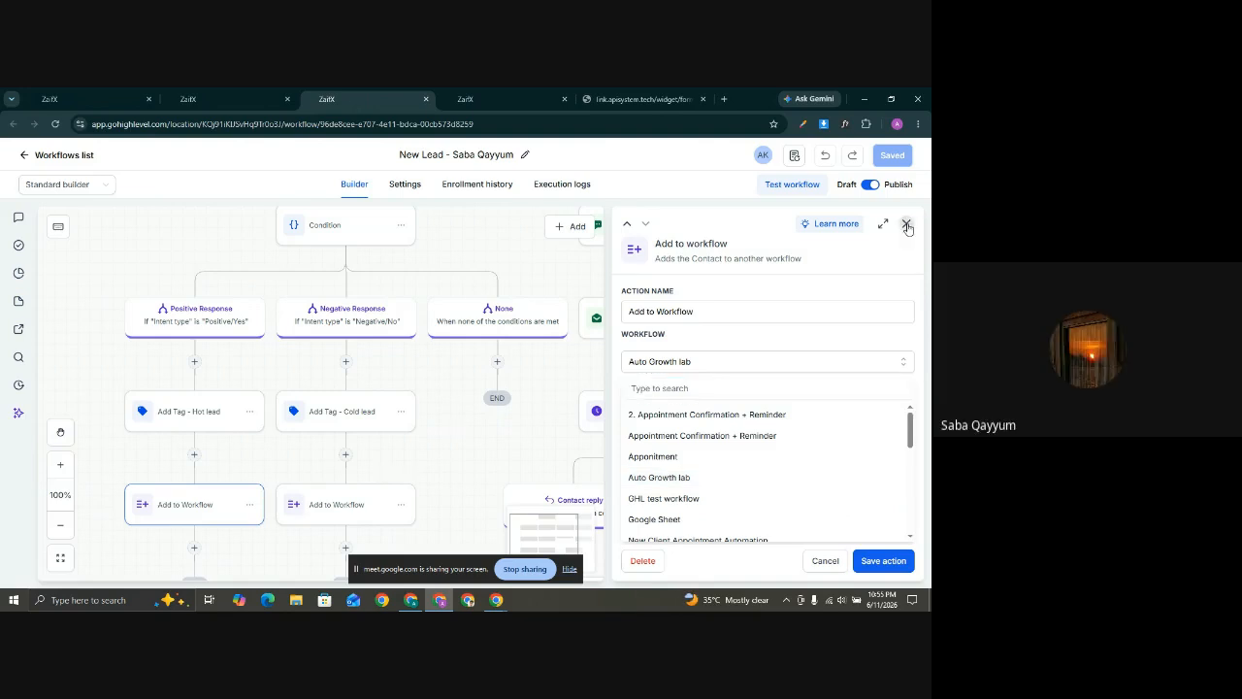
pyautogui.click(907, 226)
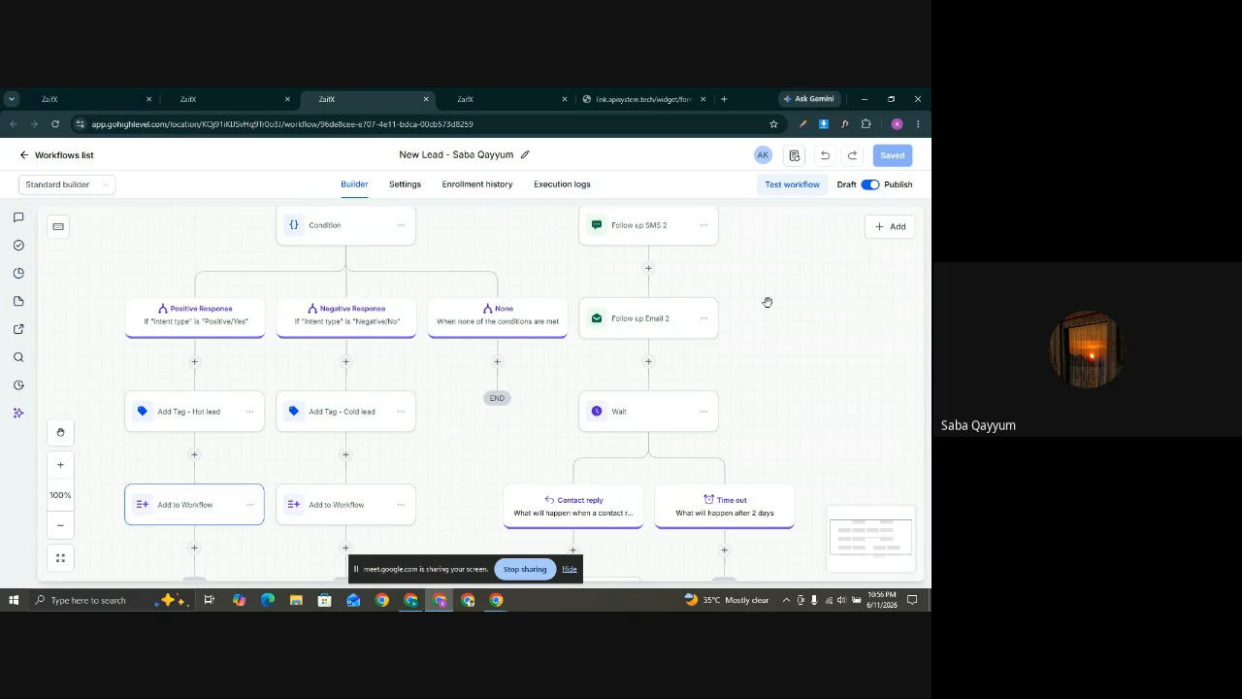
pyautogui.click(524, 569)
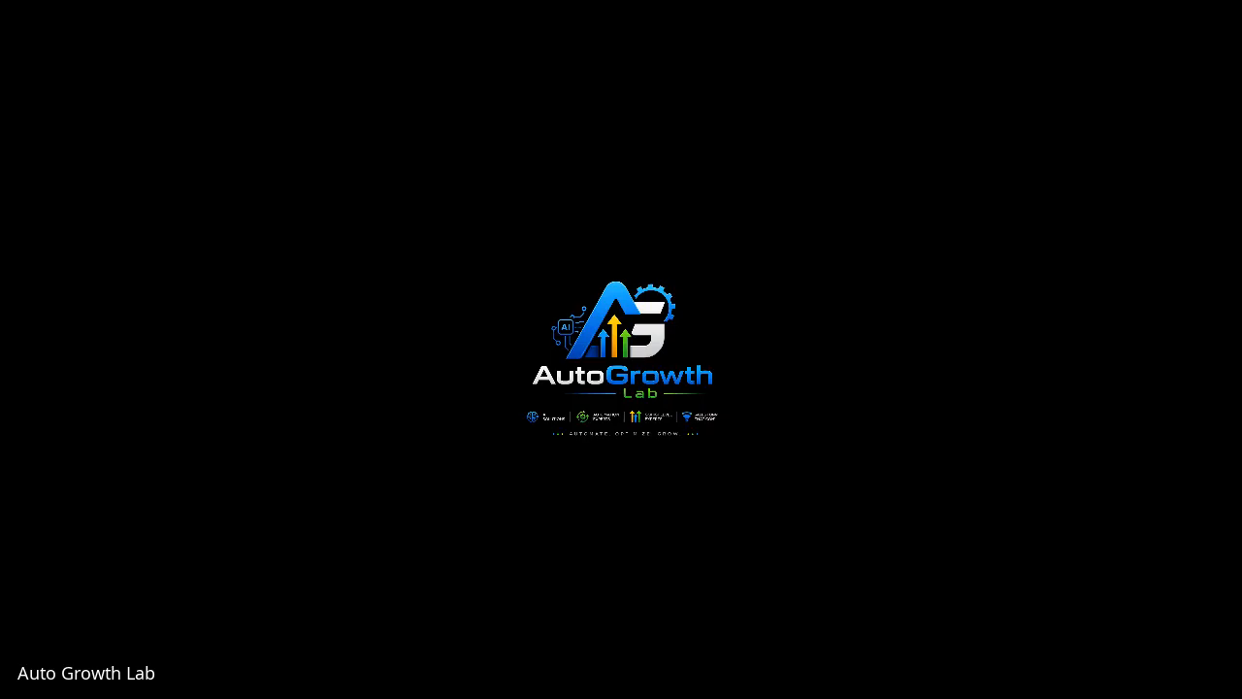